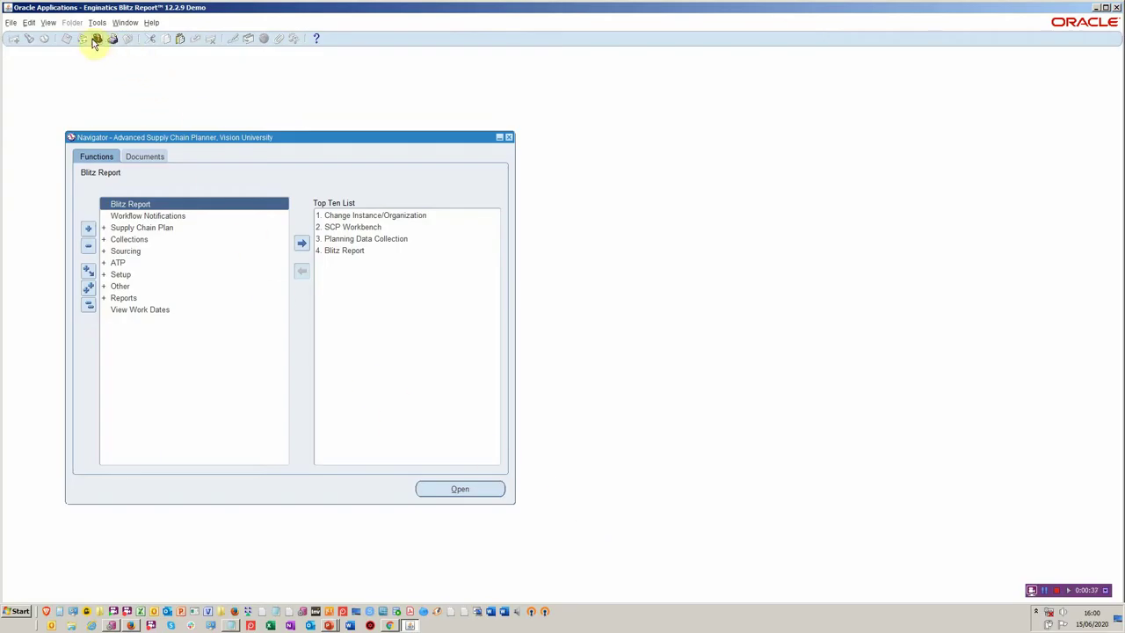
Switch to the System Administrator responsibility and select Blitz Report in the Top Ten List
click(97, 40)
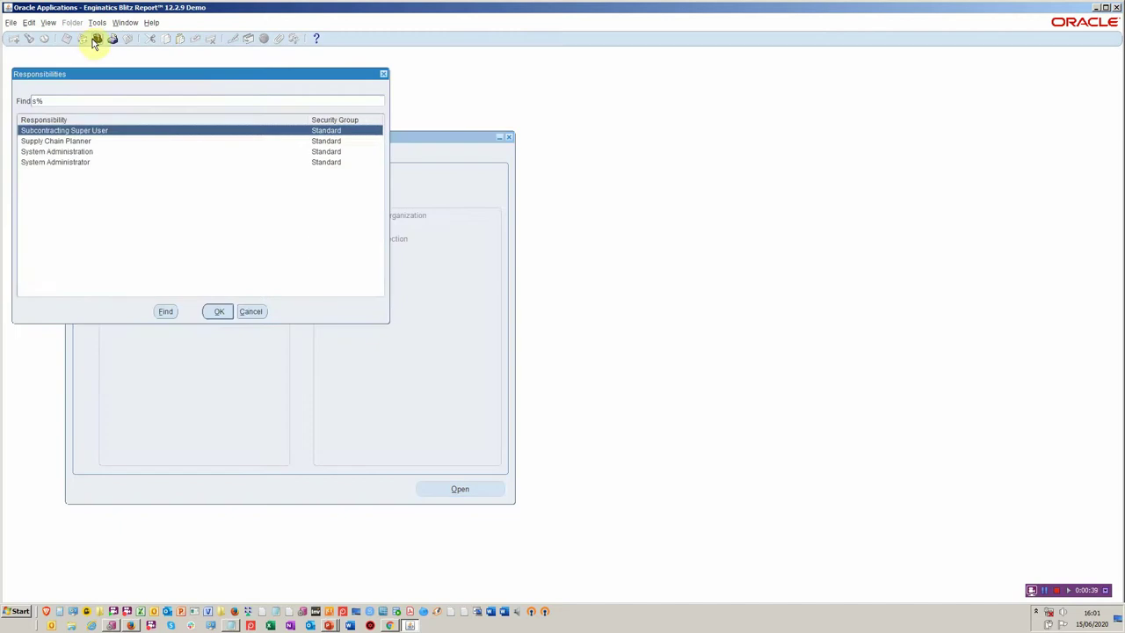
key(Down)
key(Down)
key(Down)
key(Return)
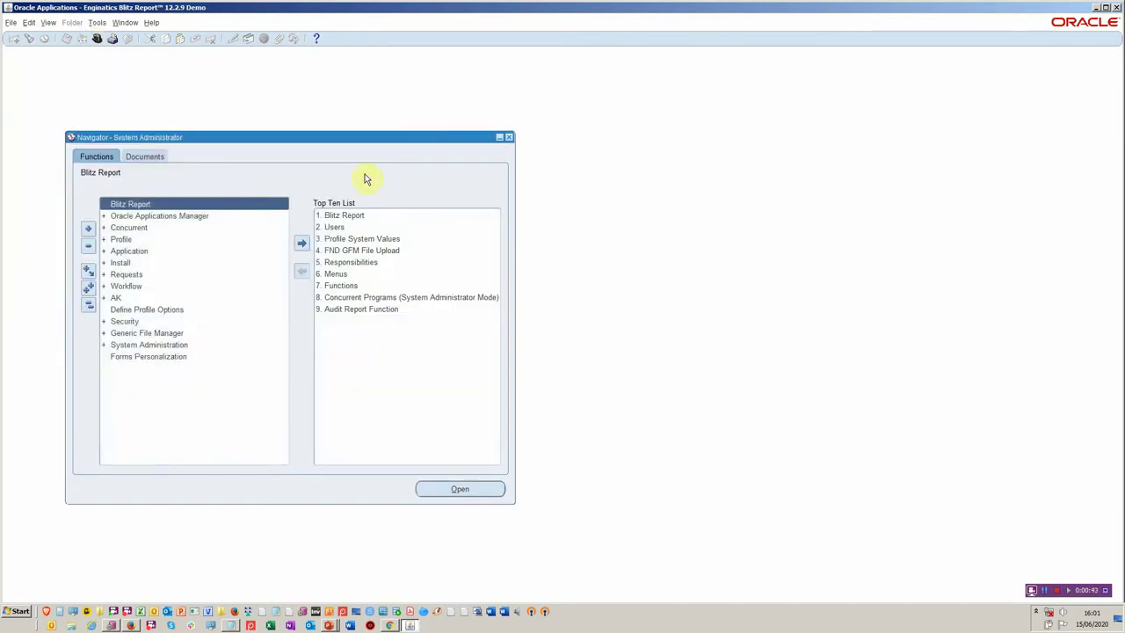
drag(303, 141, 315, 93)
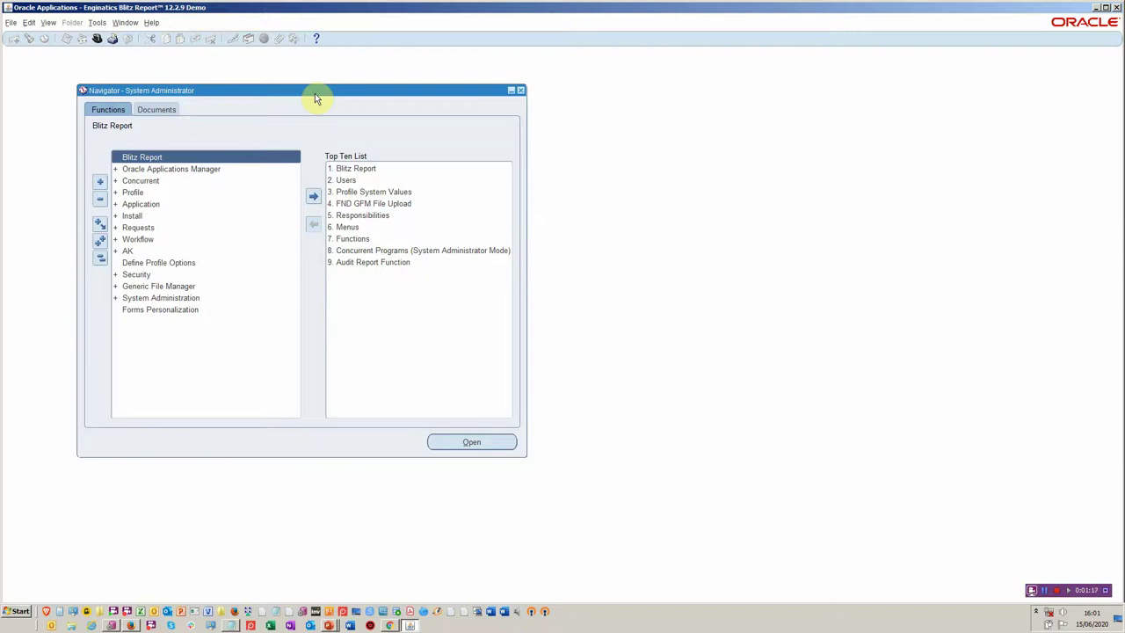
click(350, 170)
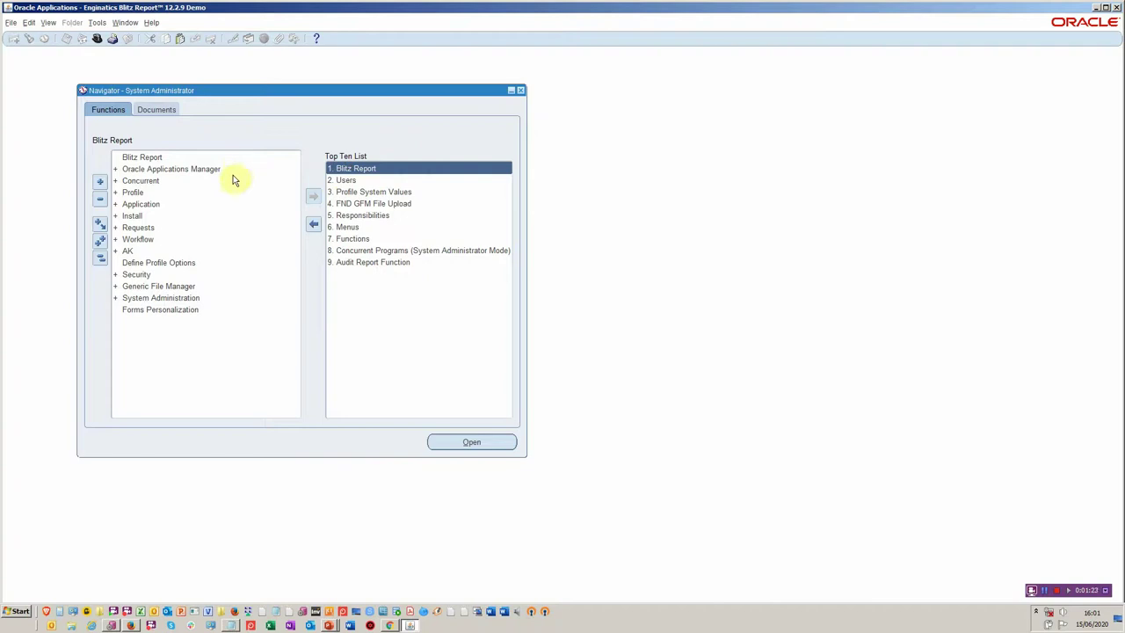
Open the System profile values form and launch its BR100 FND Profiles Blitz report
double_click(143, 194)
click(160, 204)
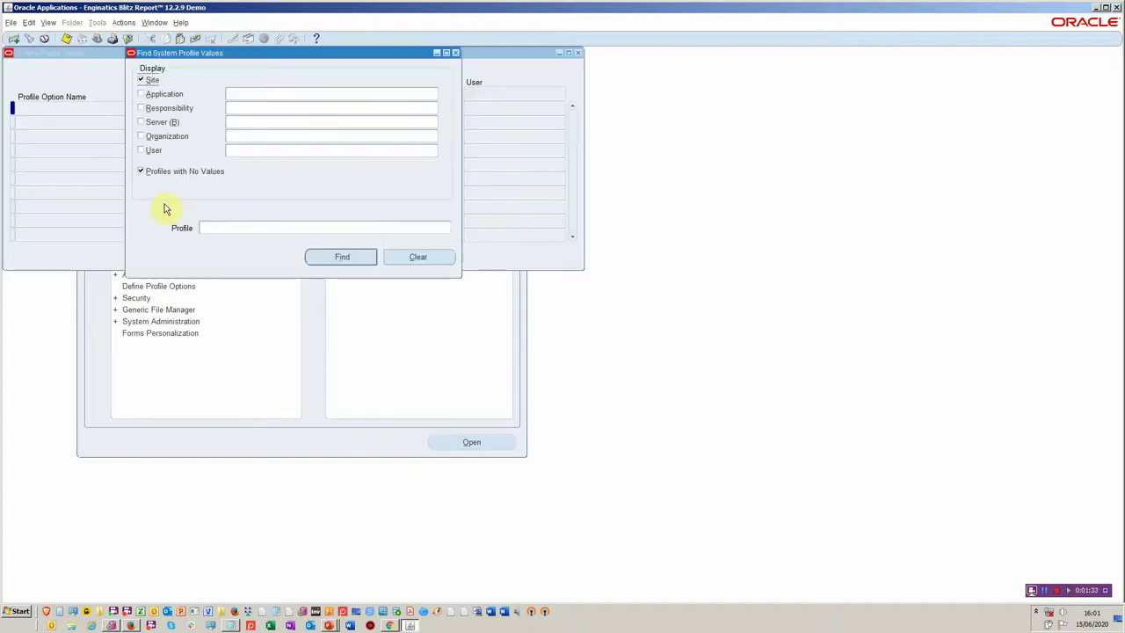
click(140, 171)
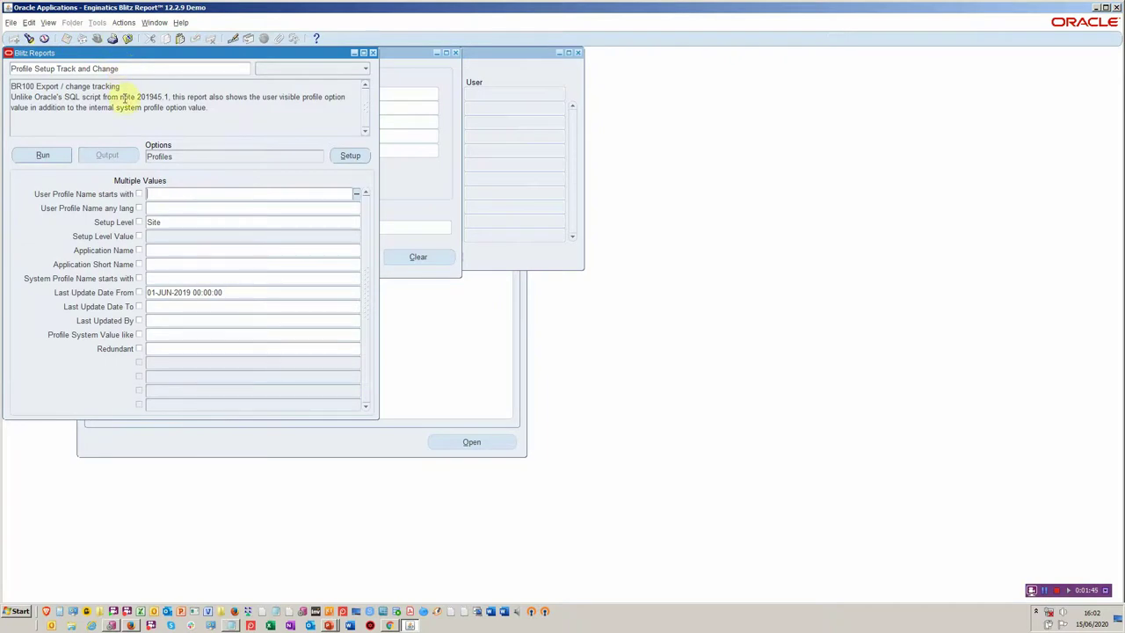
drag(209, 54, 536, 86)
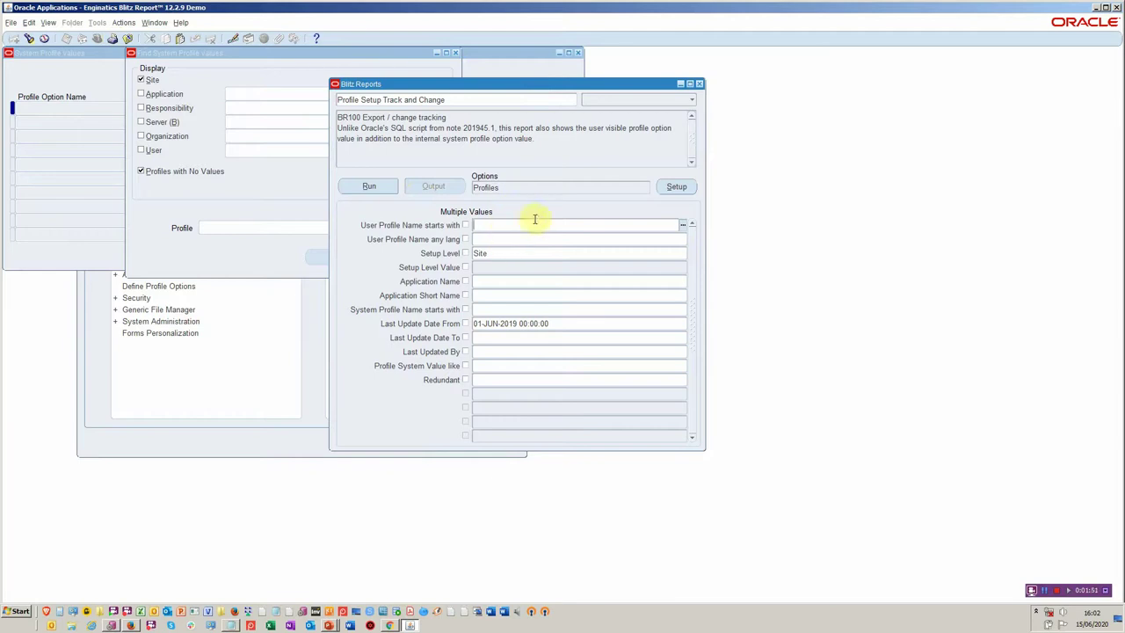
In the report setup, add a 'profile System Value like' parameter row, then delete it
click(675, 187)
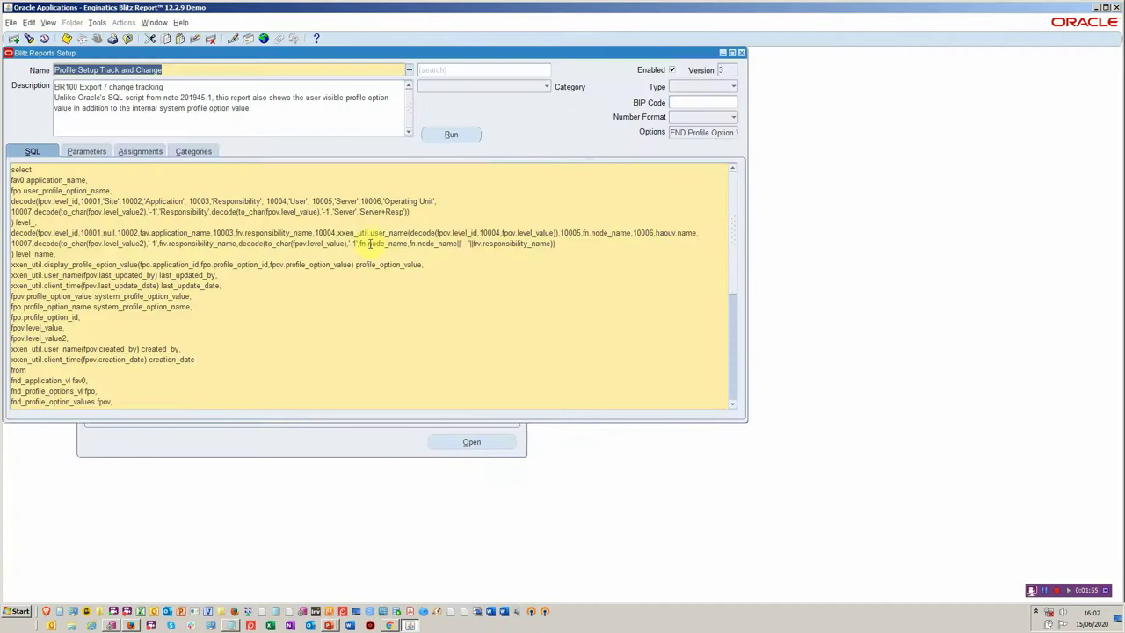
click(89, 151)
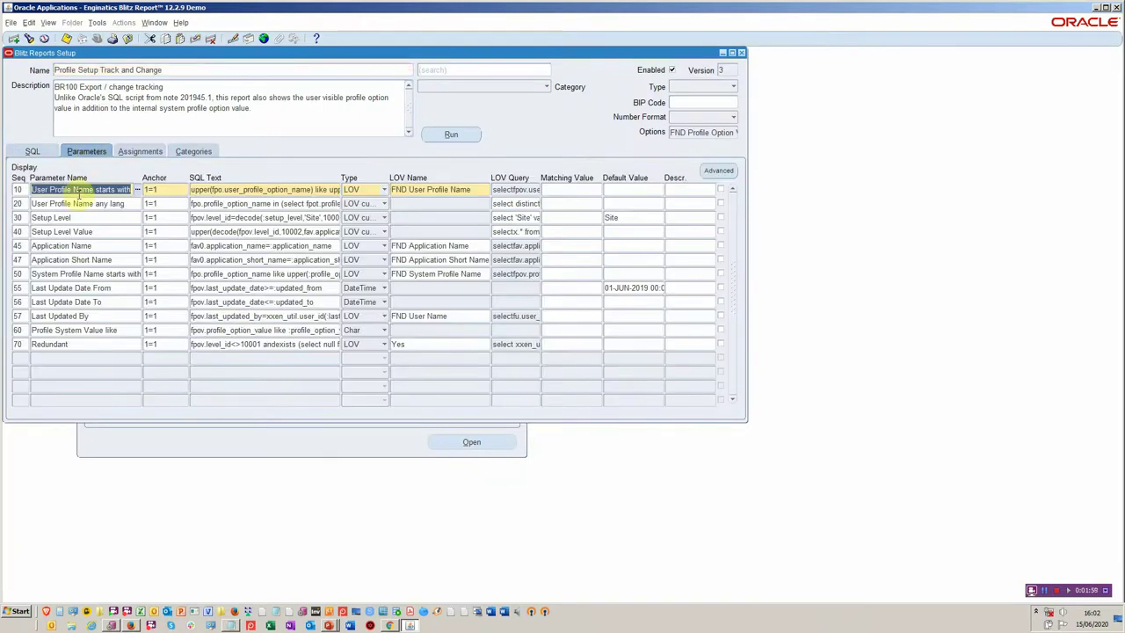
click(59, 361)
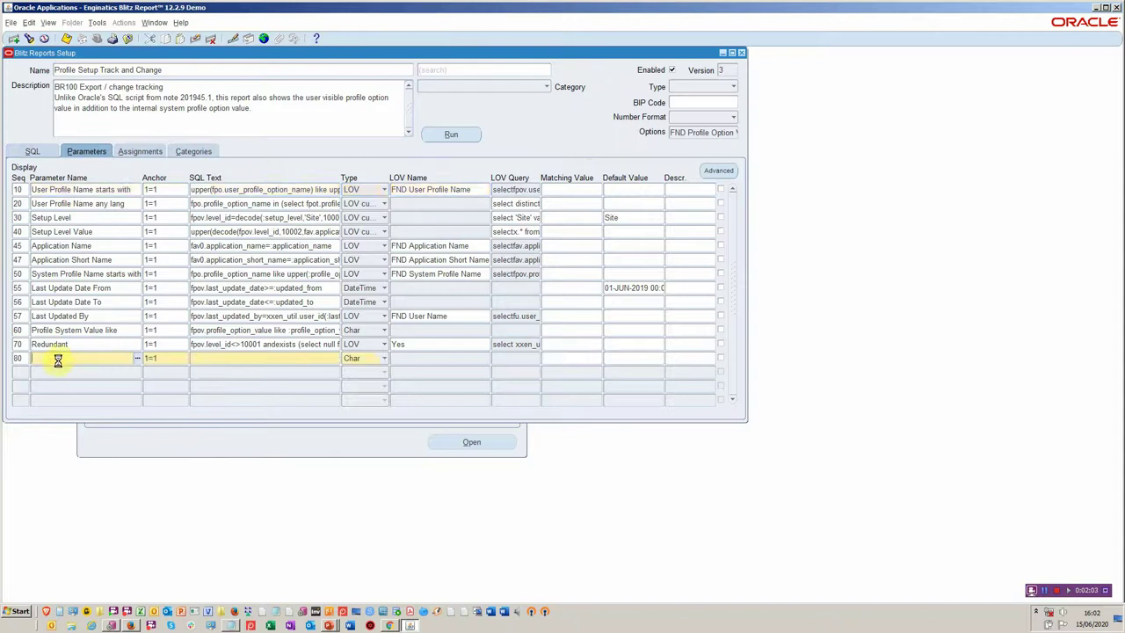
text(pr)
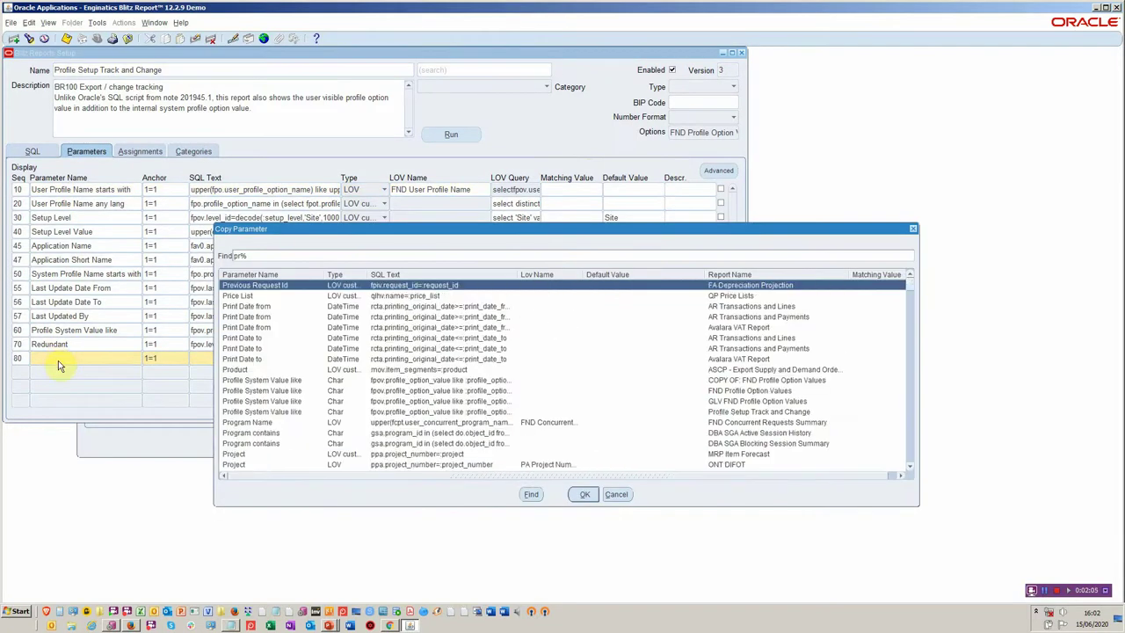
text(ofile System Value like)
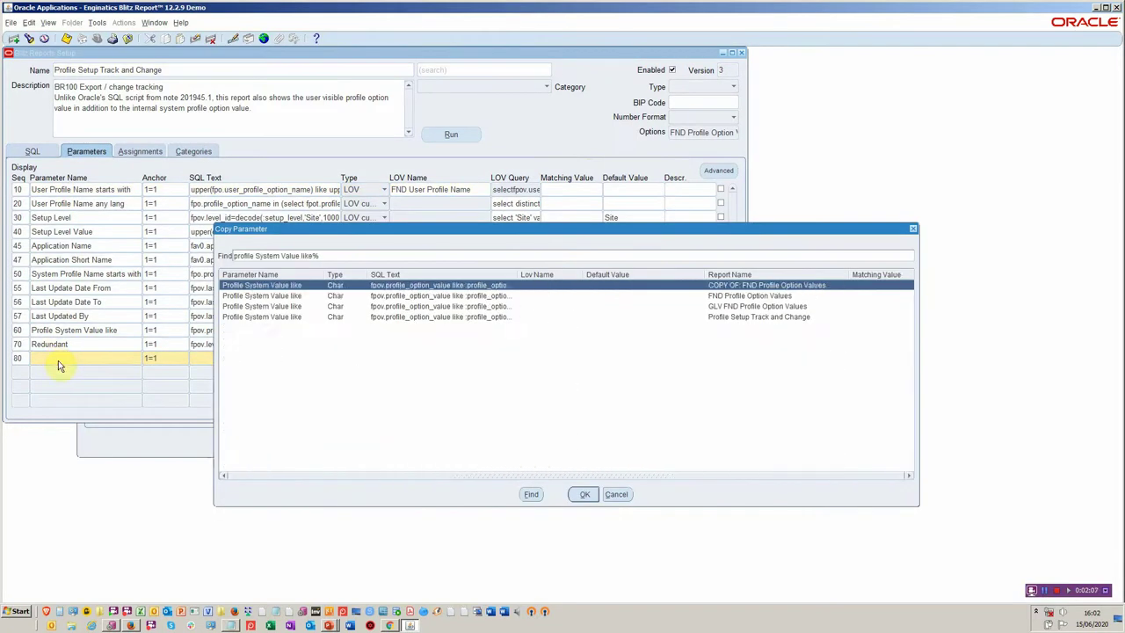
click(618, 495)
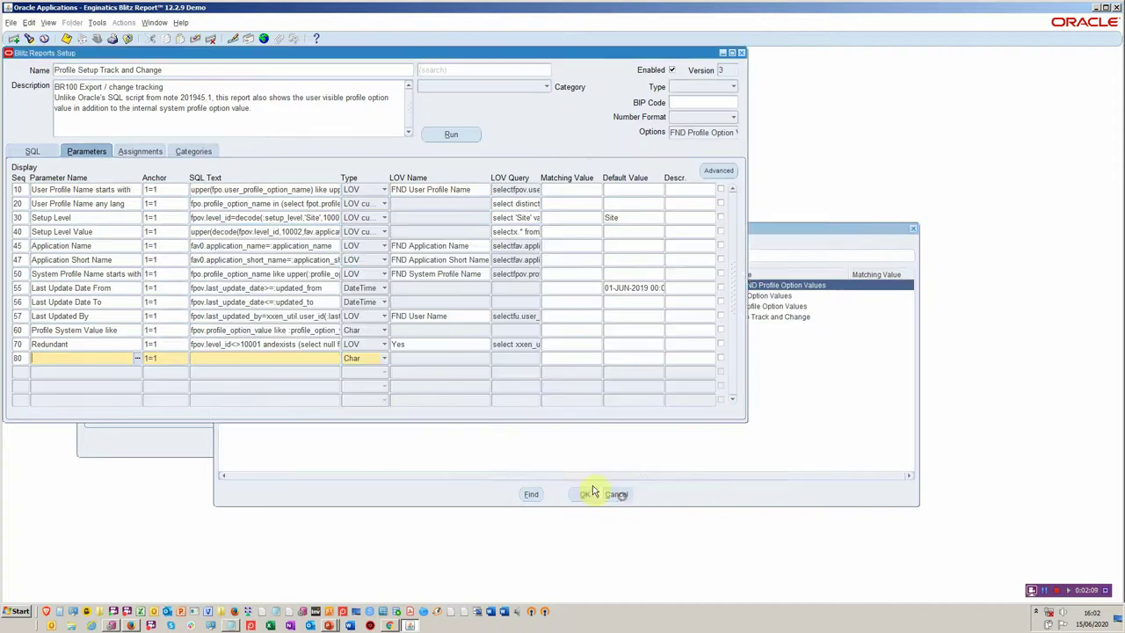
click(211, 38)
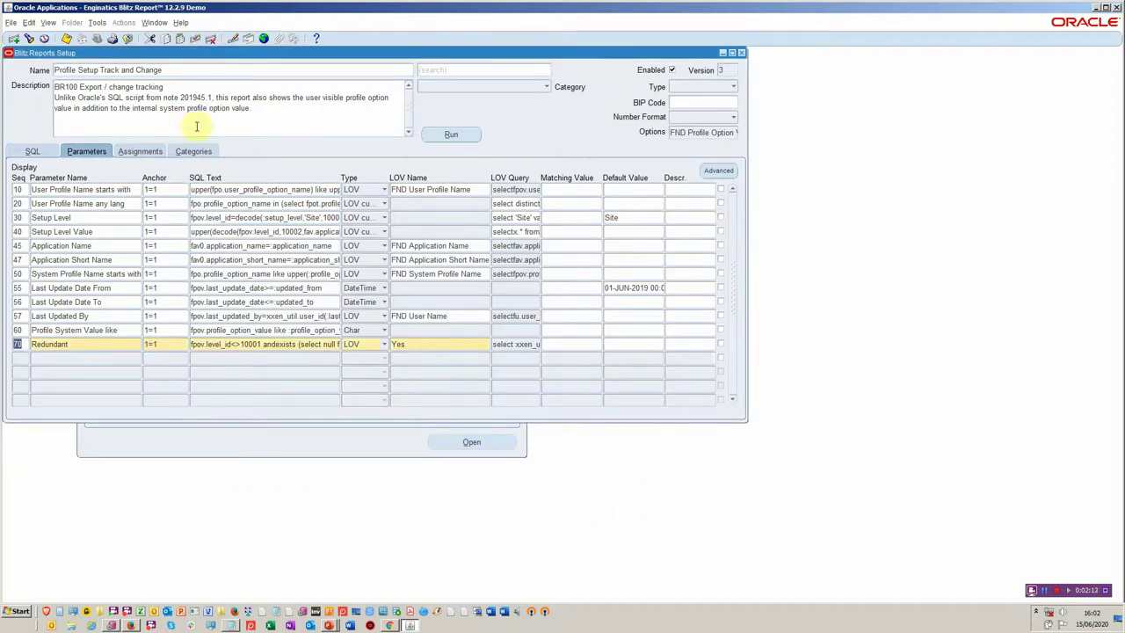
Assign the report at User level to DEVELOPER and view its categories
click(132, 151)
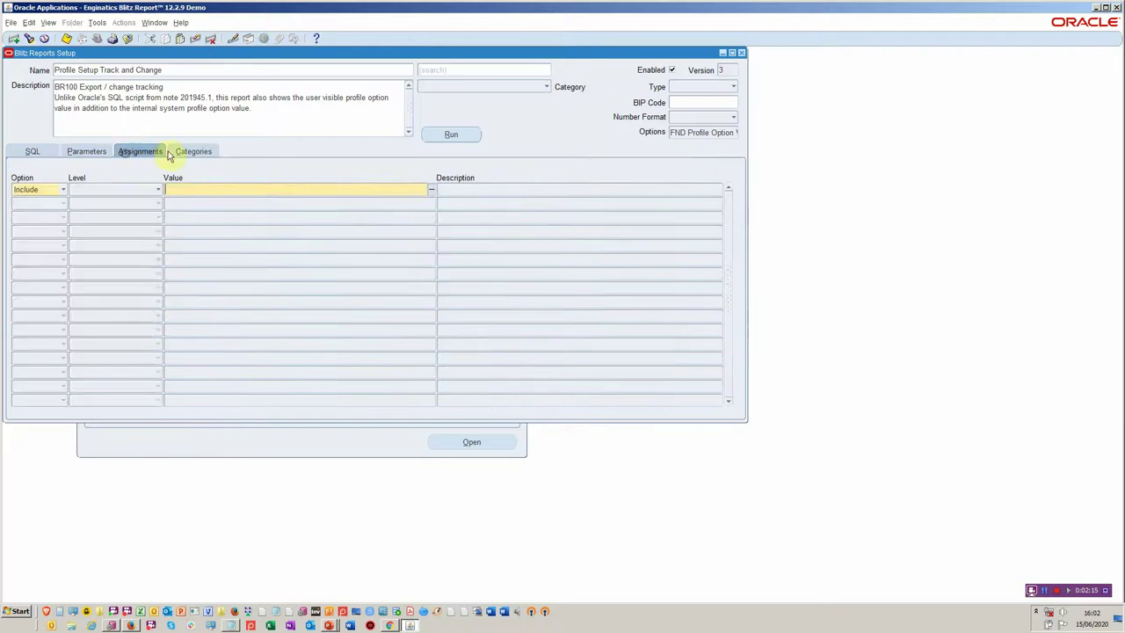
click(157, 190)
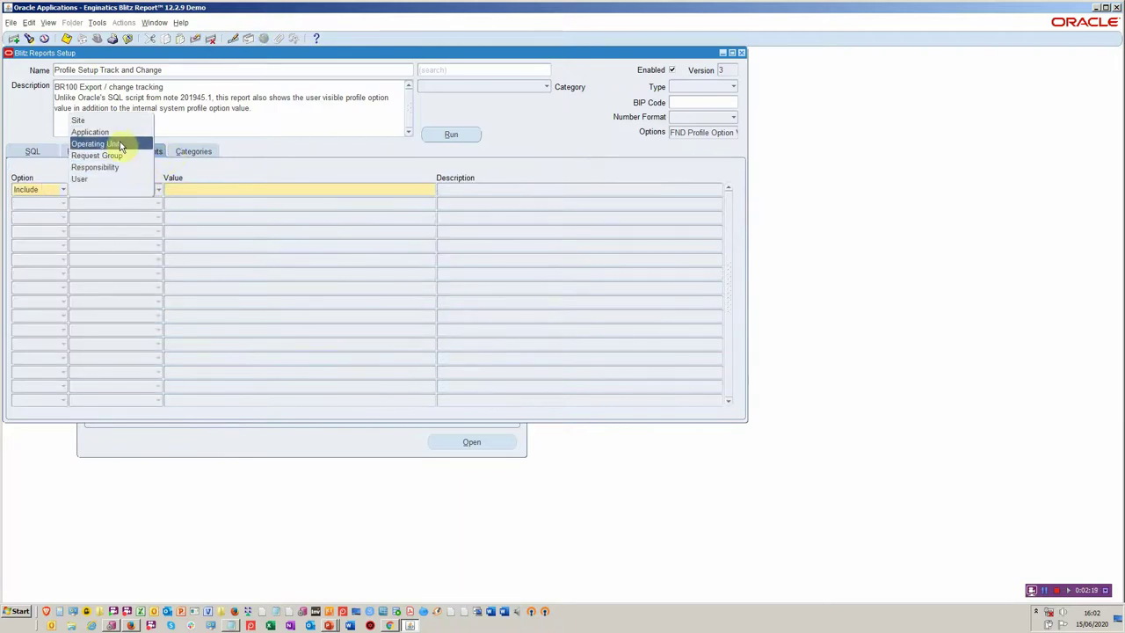
click(103, 178)
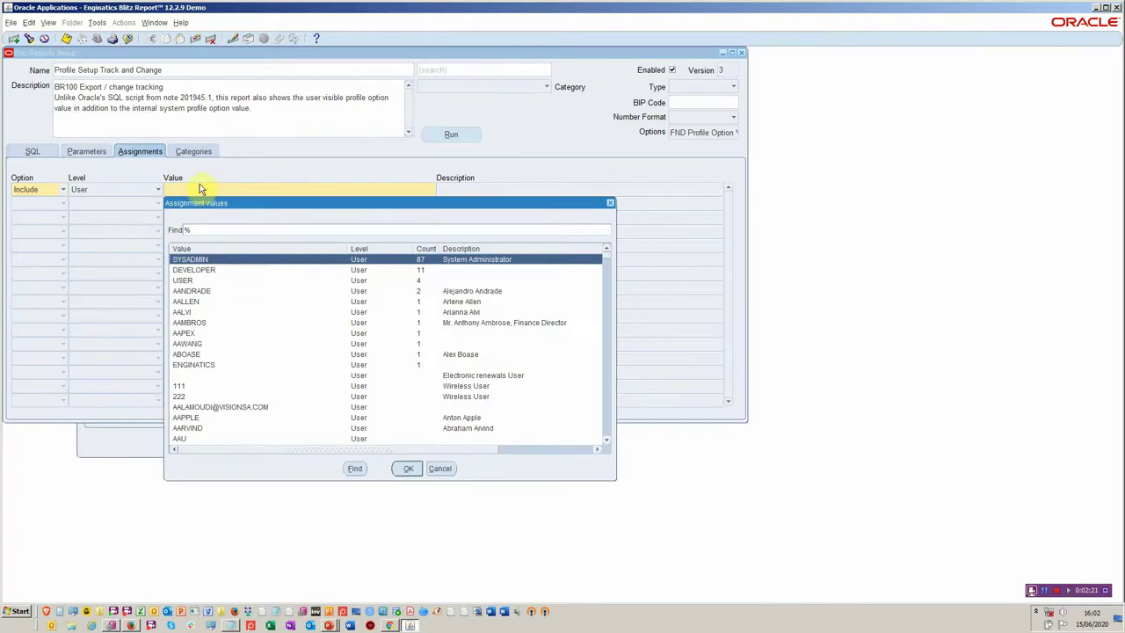
double_click(216, 272)
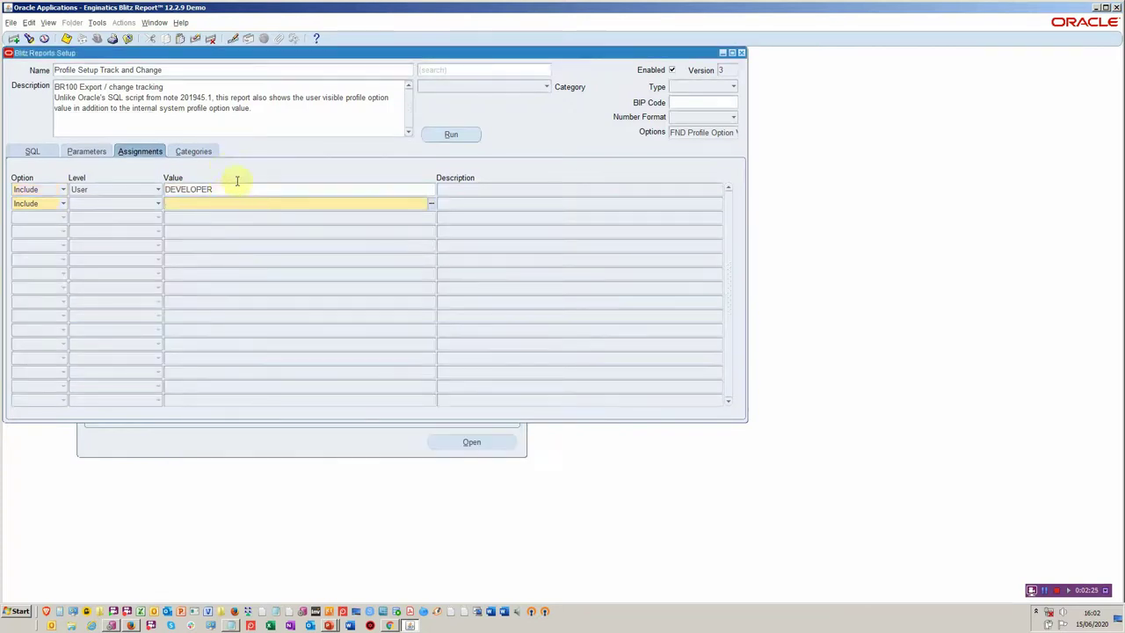
click(197, 151)
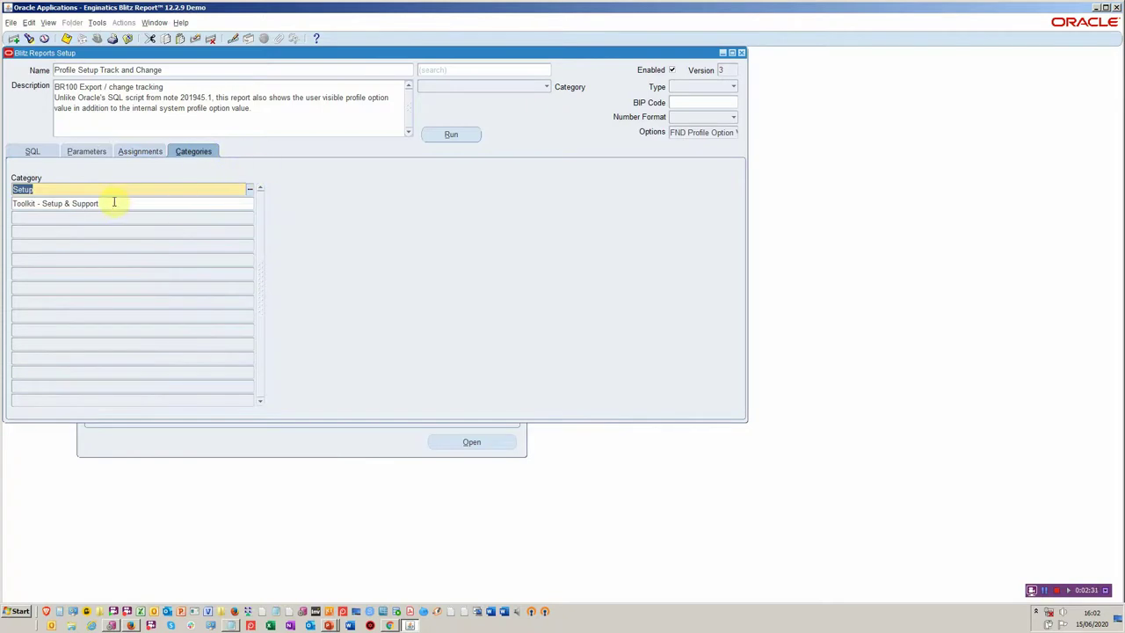
Browse the category list without changes, then open the report's version history
click(534, 87)
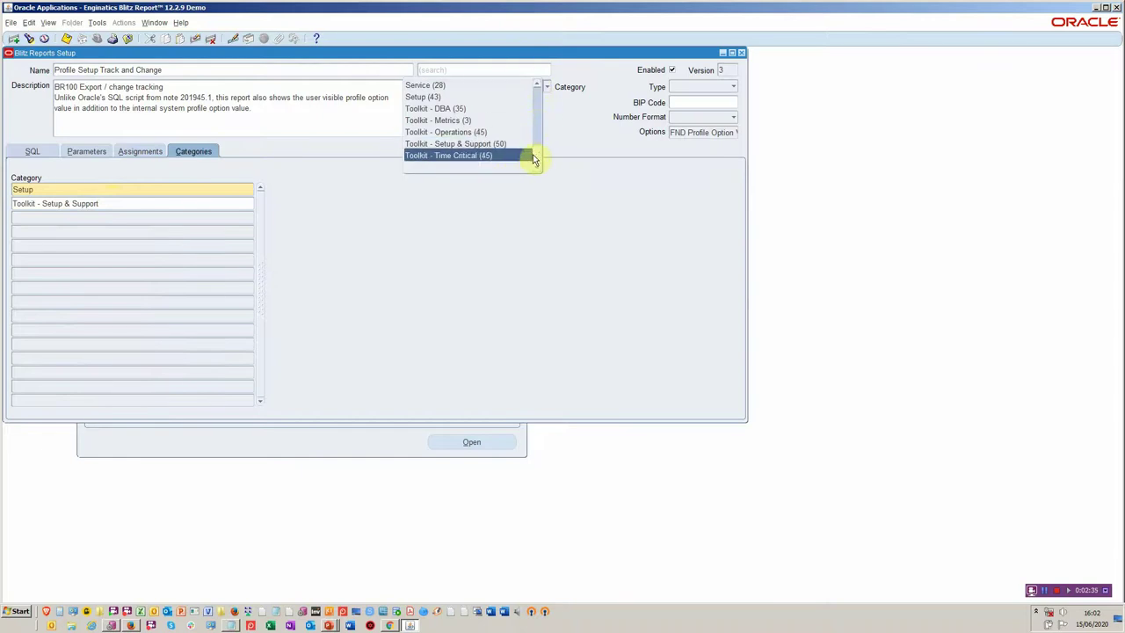
scroll(538, 153, up, 2)
scroll(538, 154, down, 2)
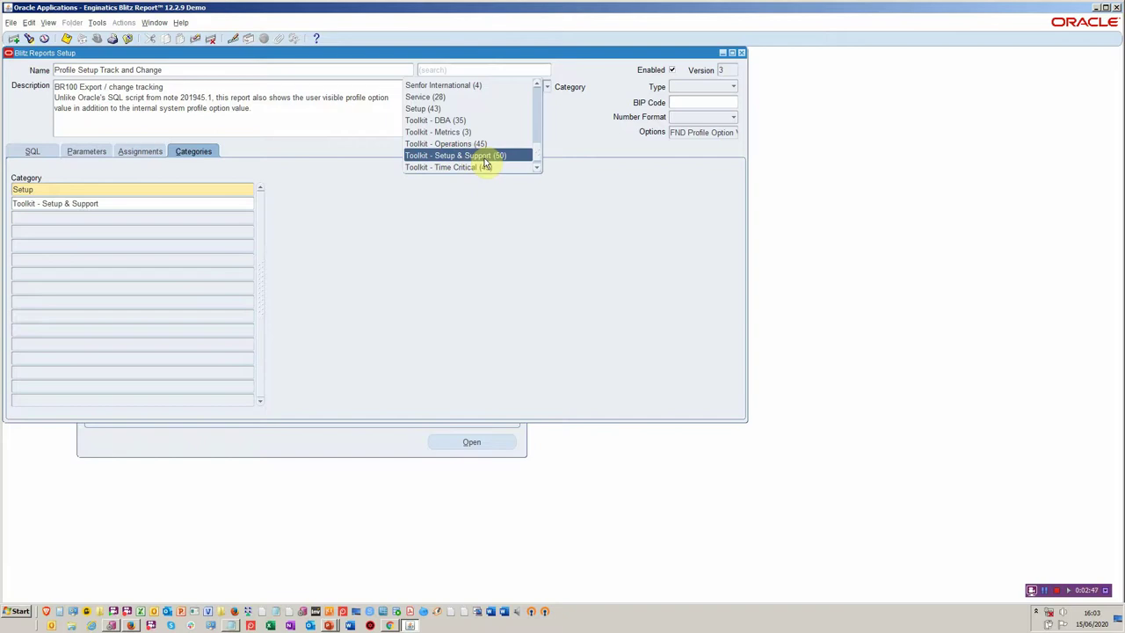
click(306, 226)
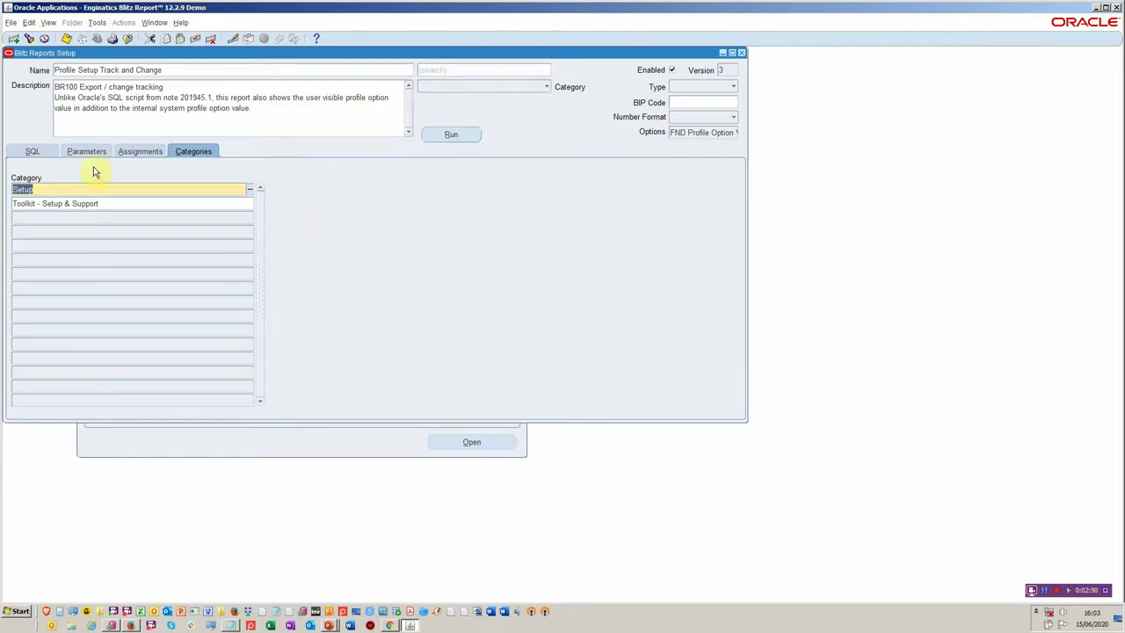
click(39, 152)
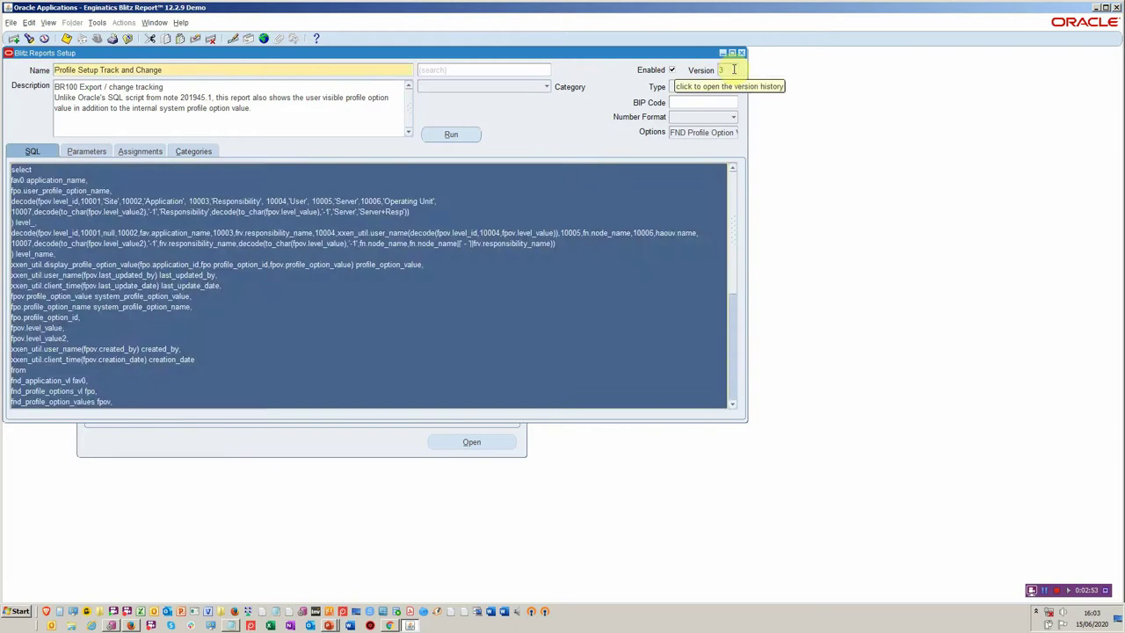
click(729, 71)
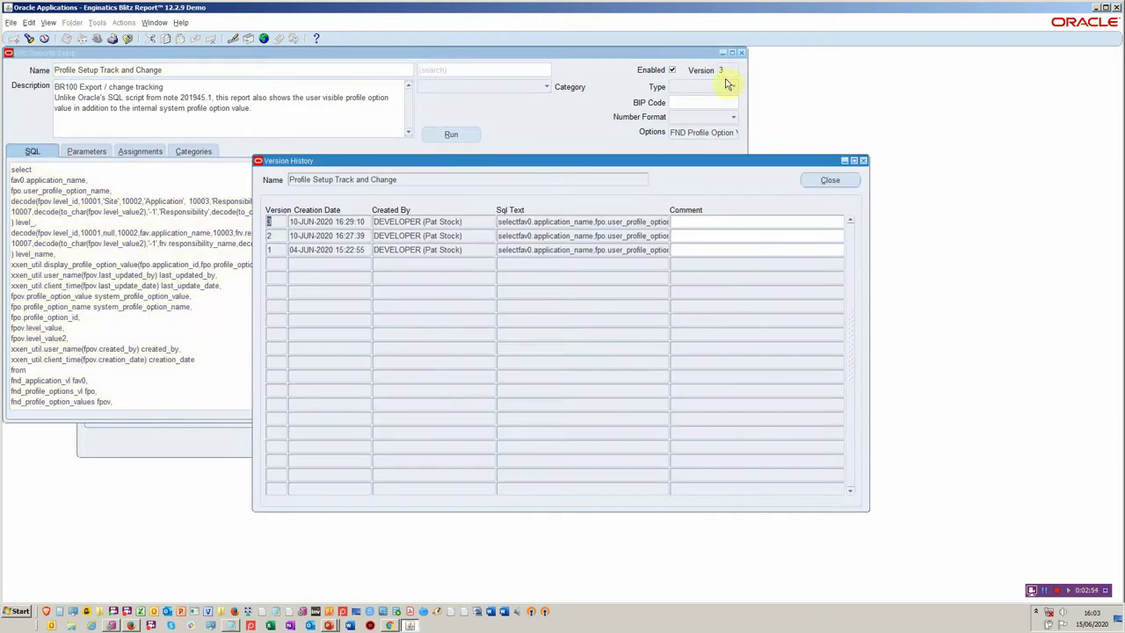
Add the comment 'complete unit test' to version 3 and close the version history
click(726, 221)
text(complete unt)
click(806, 180)
click(97, 22)
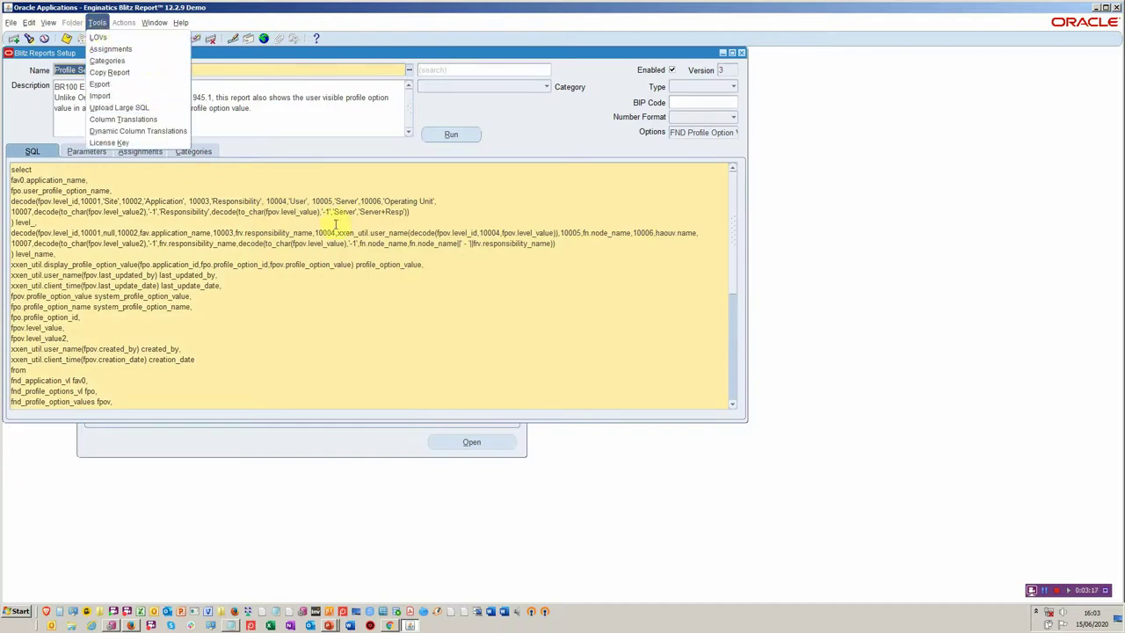
Open the report Import dialog, keep the type at BI Publisher, and close it without importing
click(343, 203)
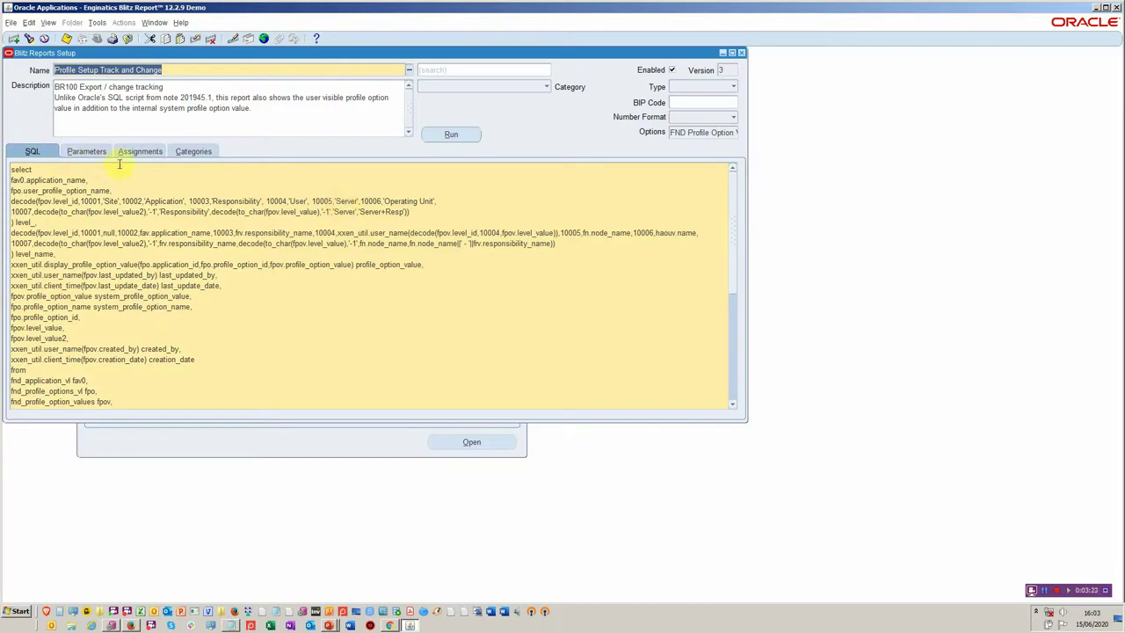
click(98, 22)
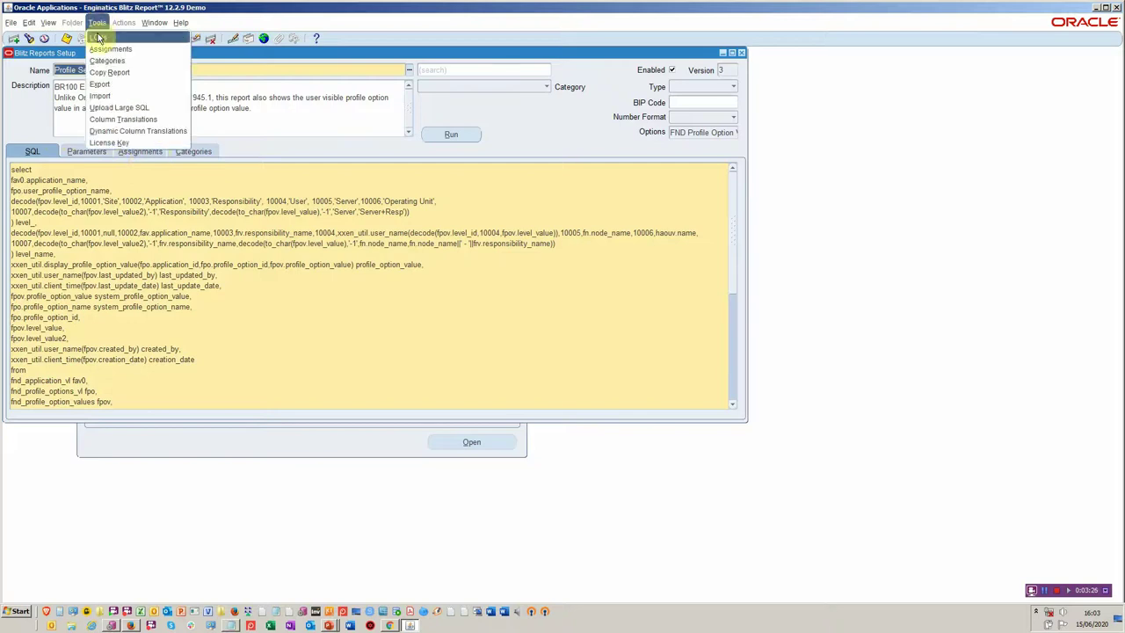
click(142, 95)
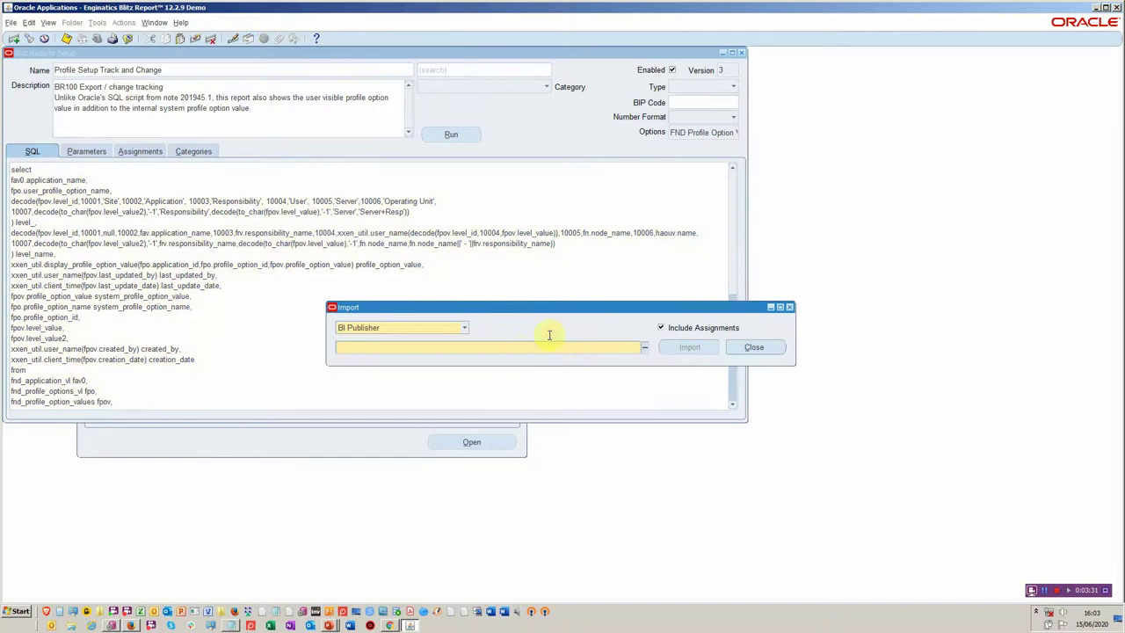
click(460, 329)
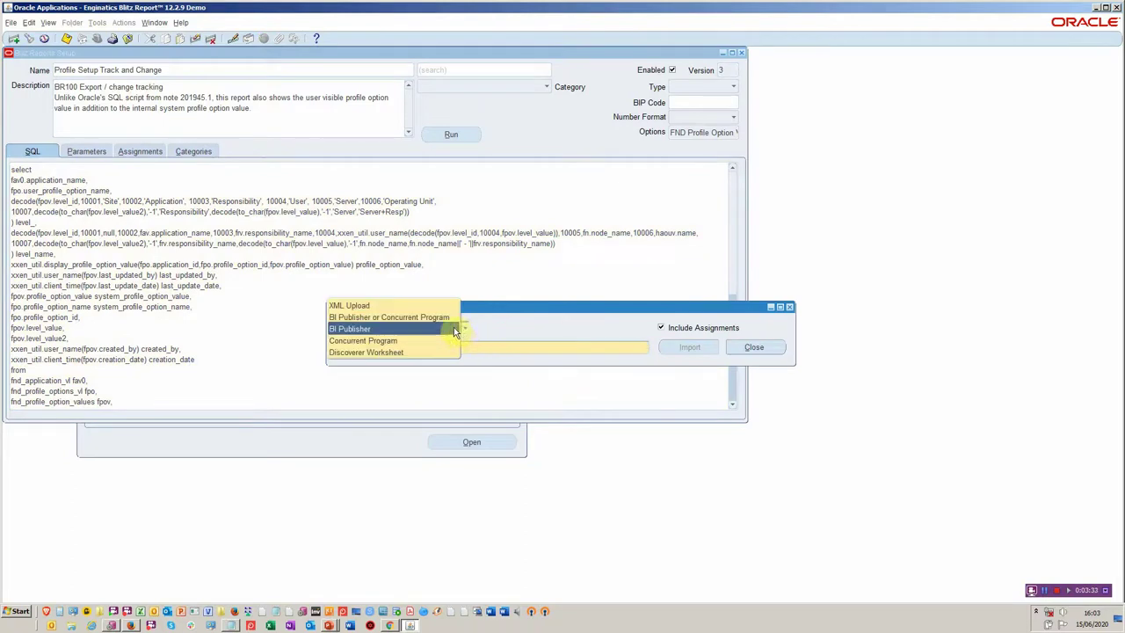
click(503, 307)
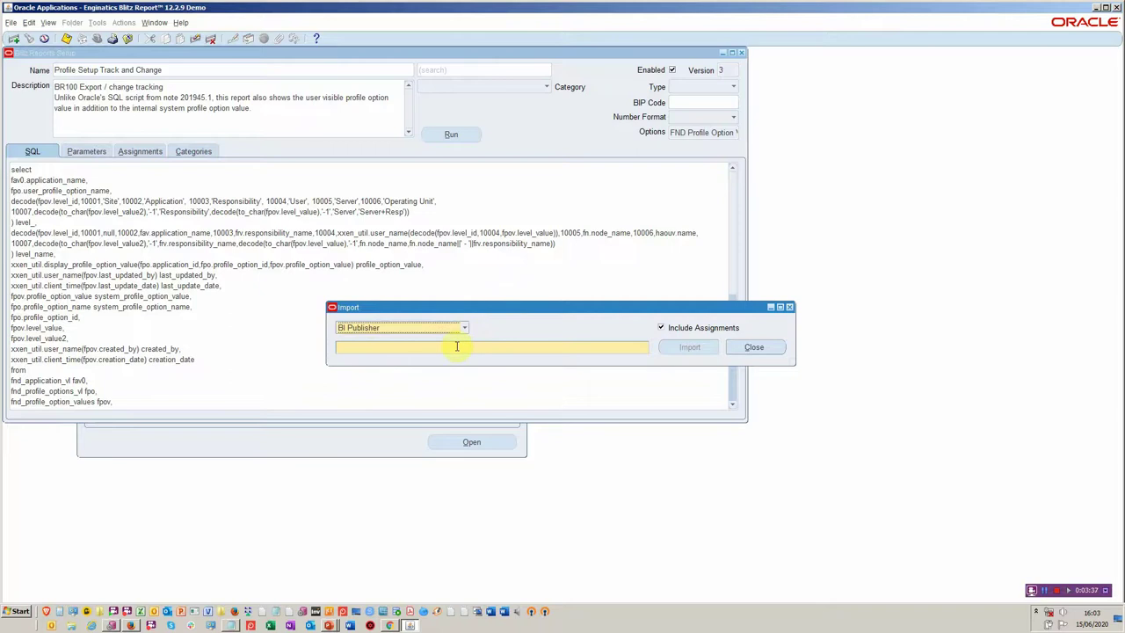
click(789, 307)
Run Profile Setup Track and Change for Setup Level Site with Last Update Date From 01-JUN-2019
click(444, 135)
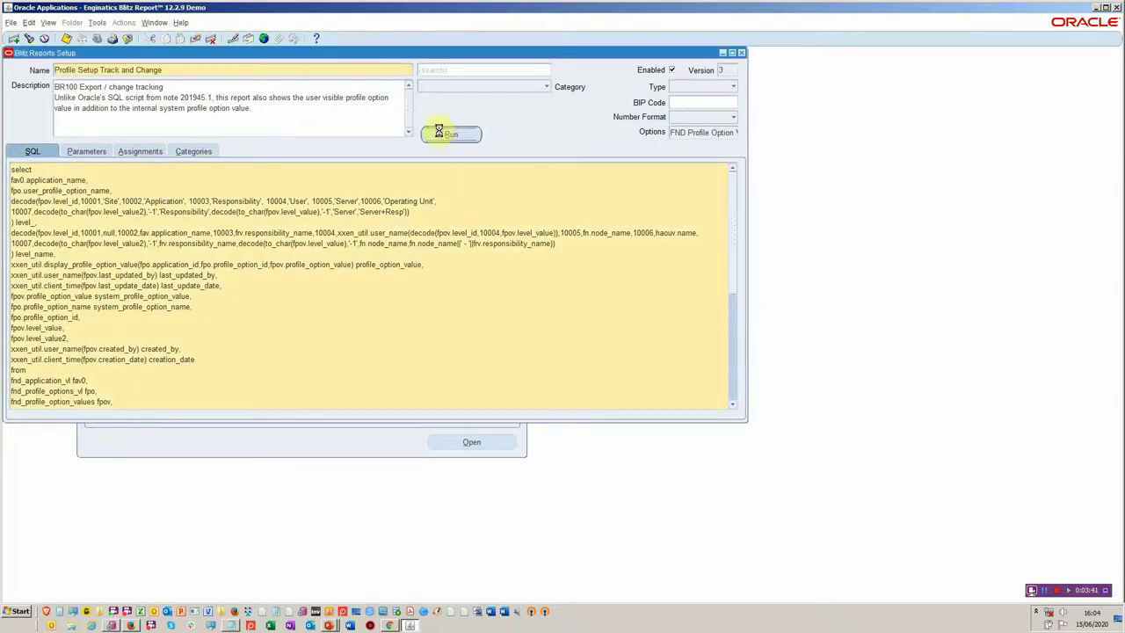
double_click(581, 326)
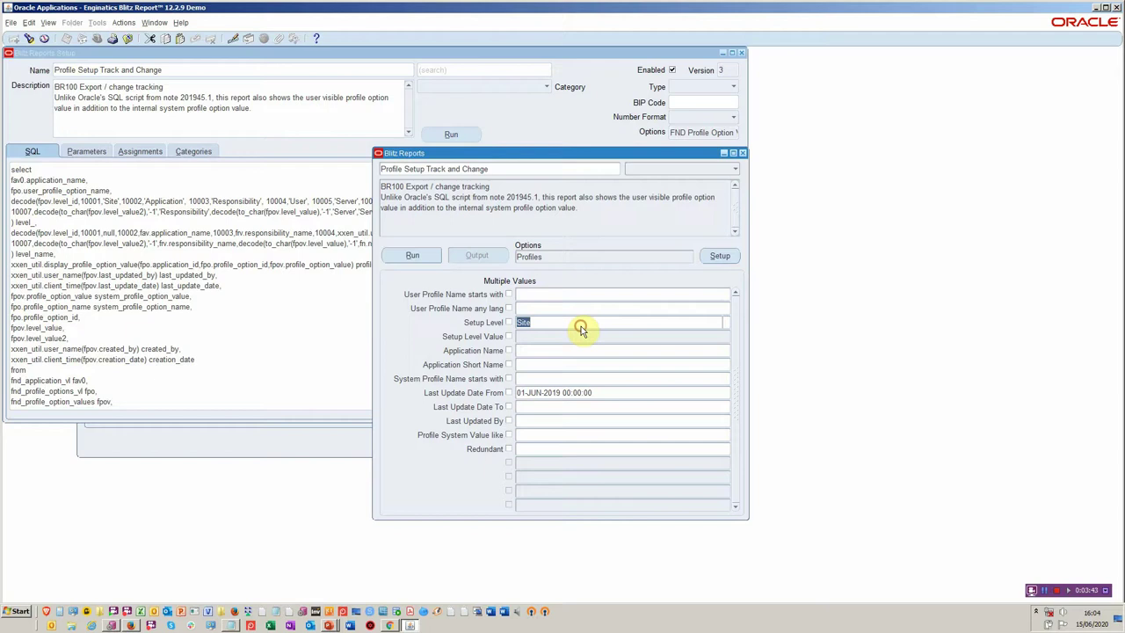
click(623, 395)
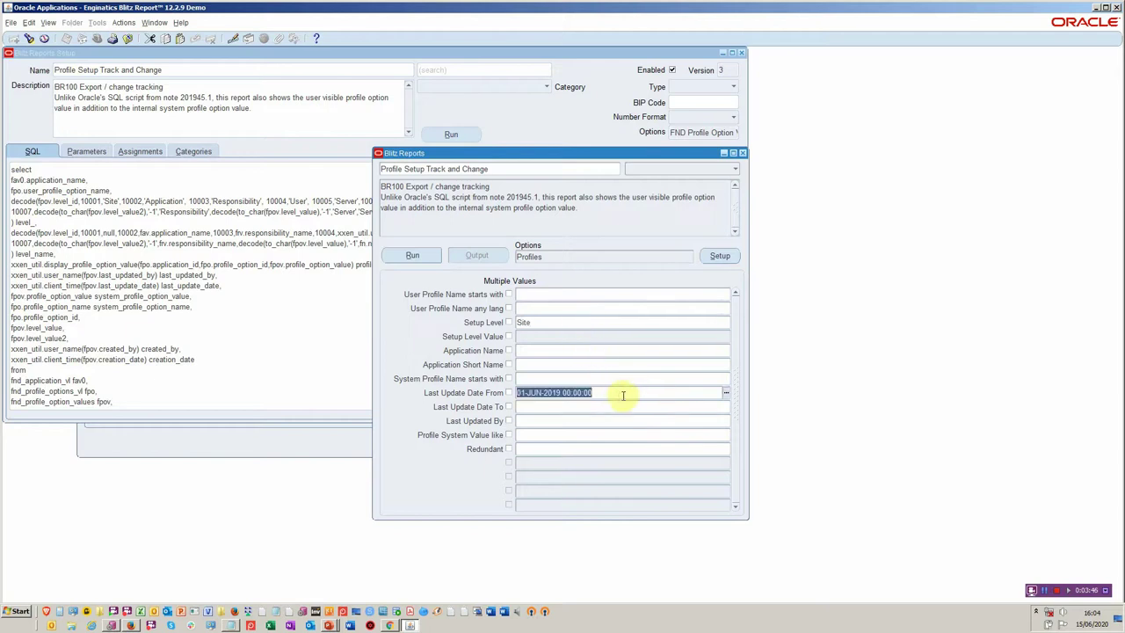
click(580, 352)
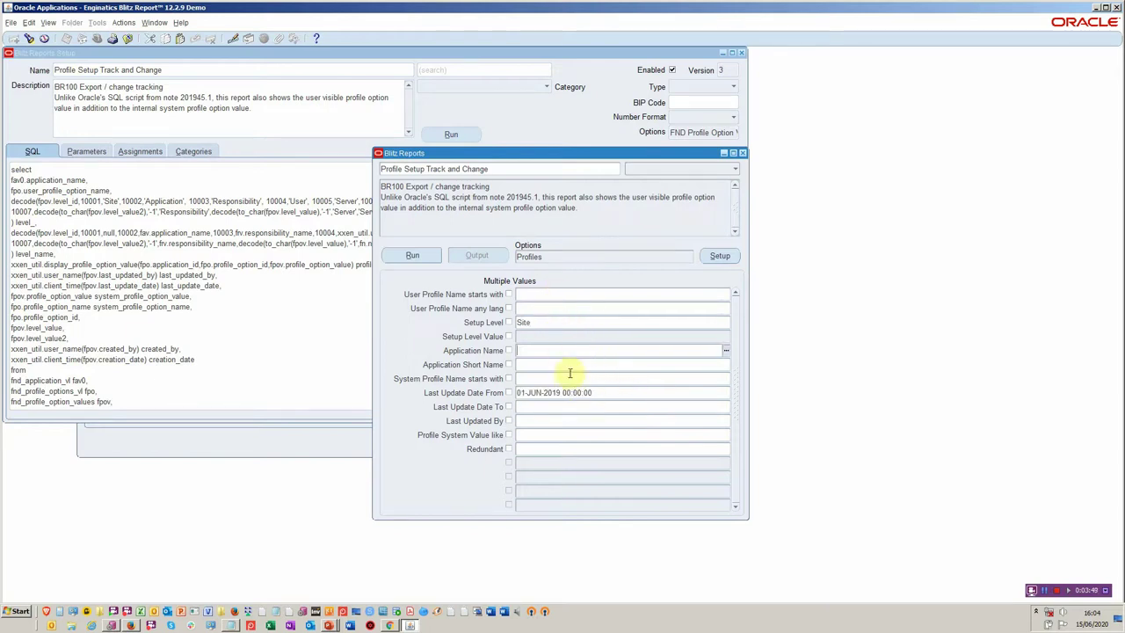
click(407, 258)
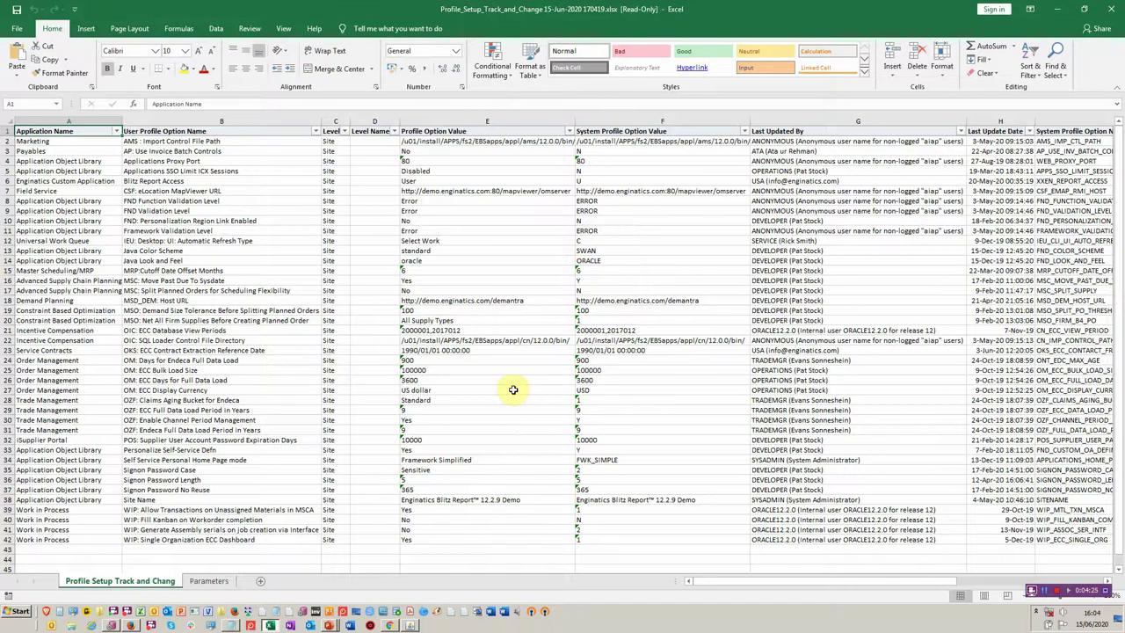
Scroll through the Excel output's columns, then return to Oracle Applications
drag(794, 584, 832, 587)
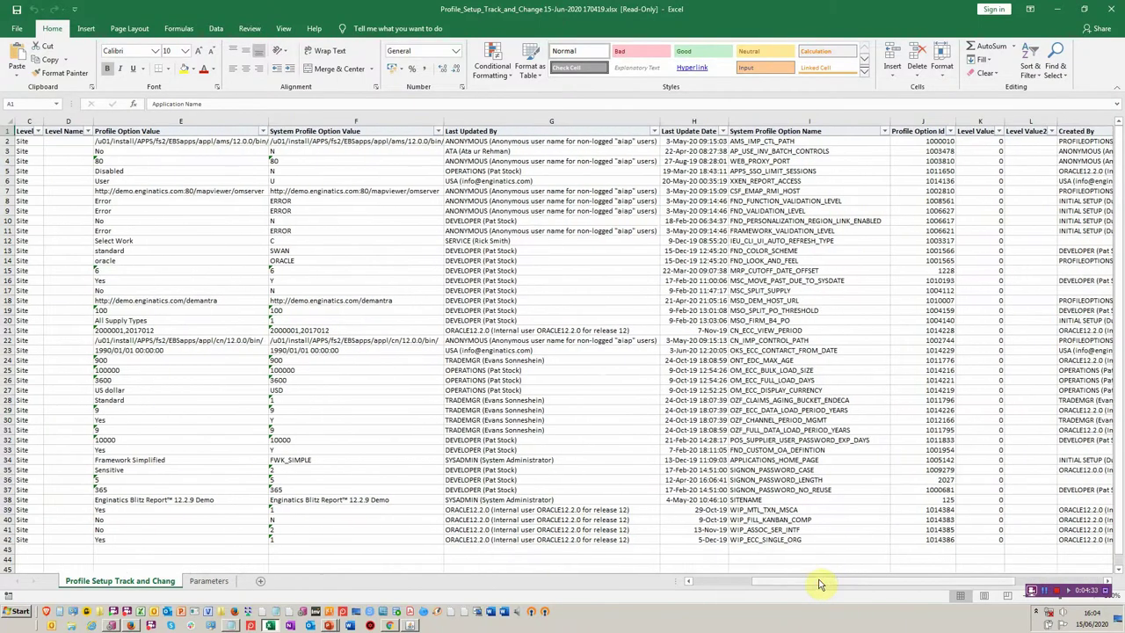
key(alt+Tab)
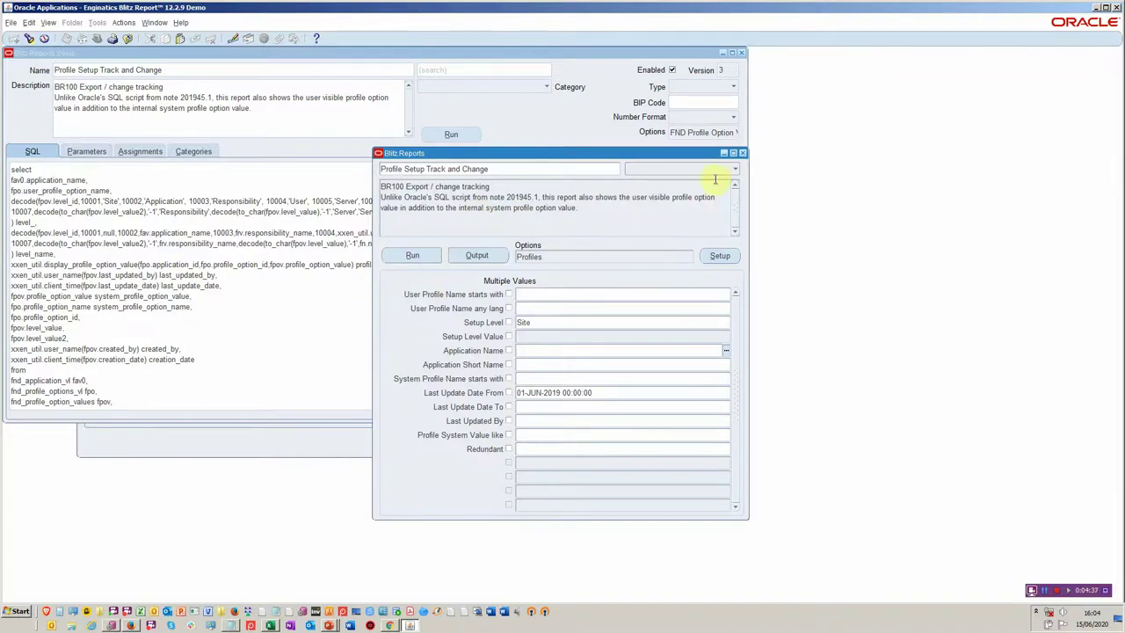
Close the run window and open View > Requests to find all recent requests
click(742, 153)
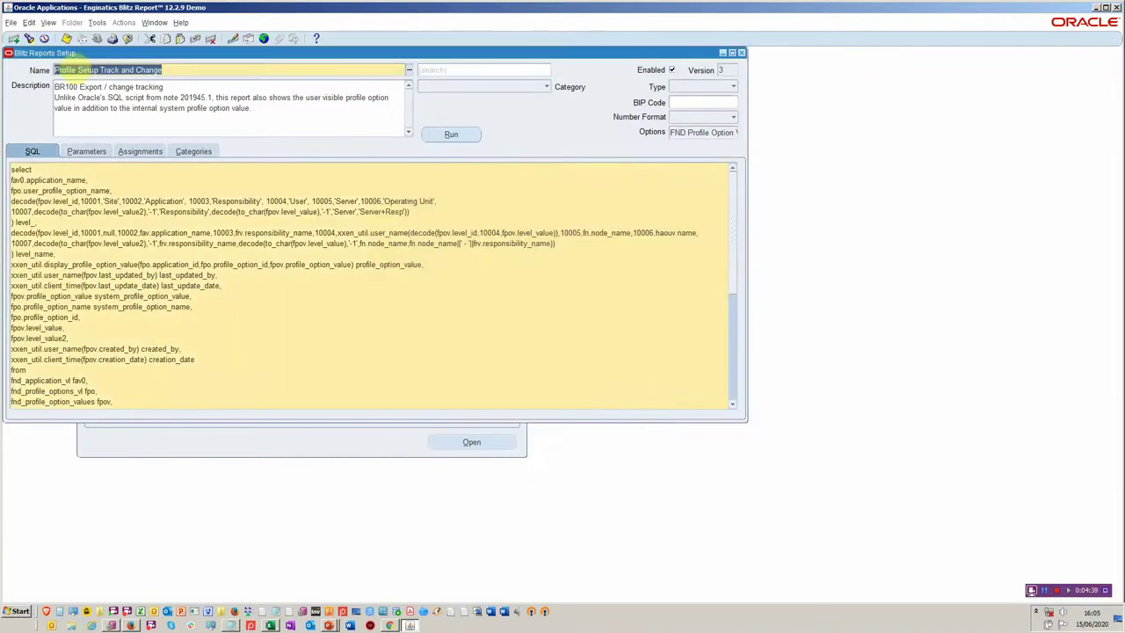
click(48, 22)
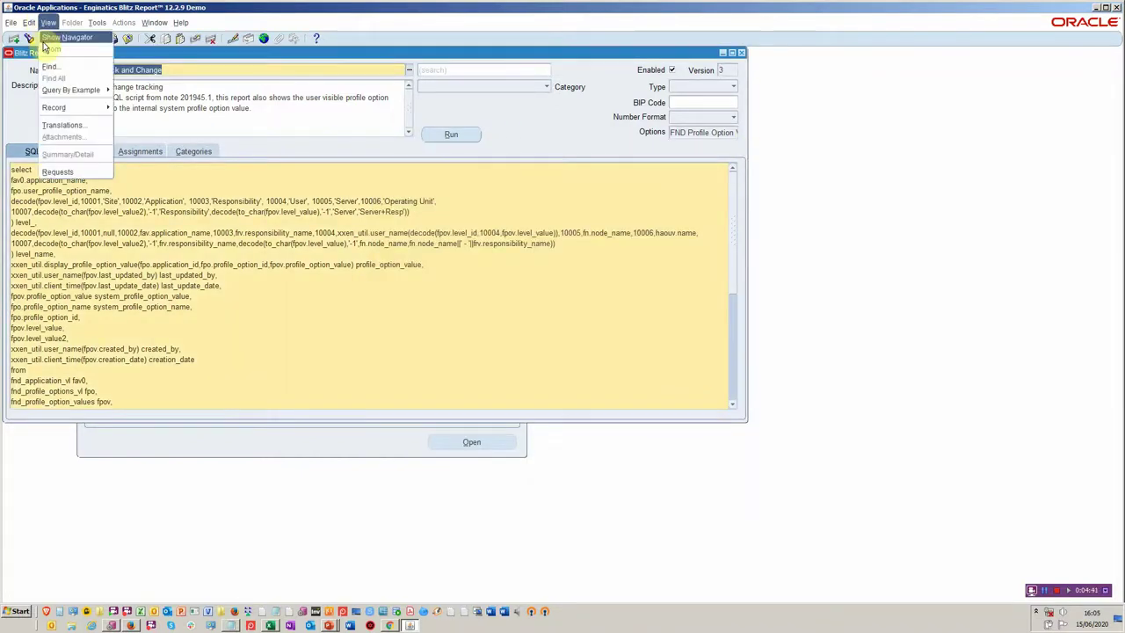
click(58, 173)
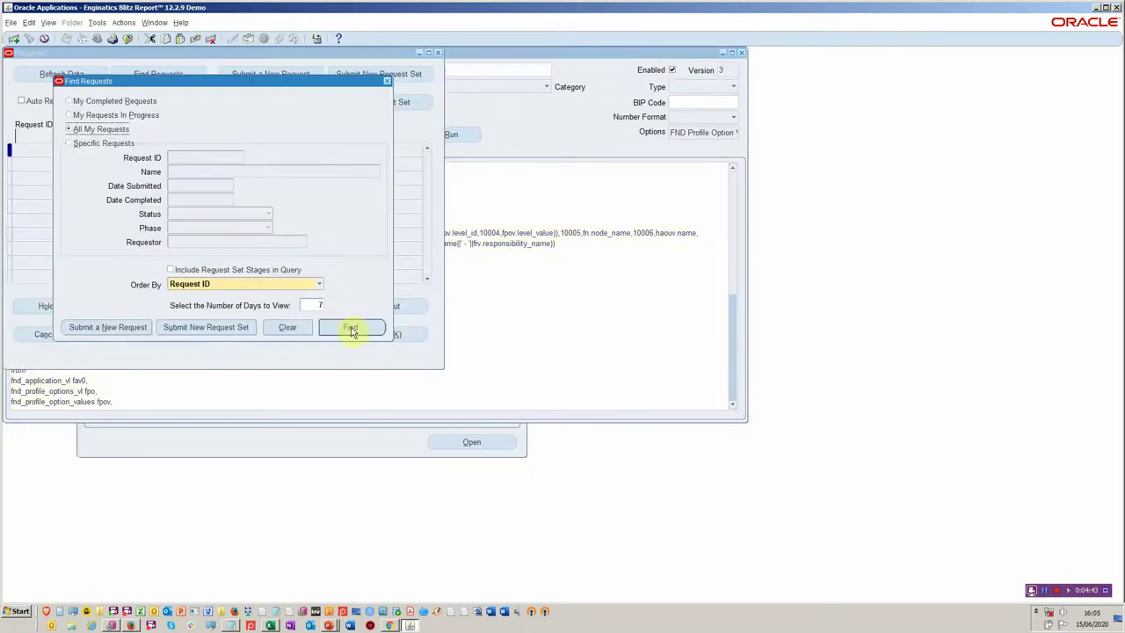
click(351, 328)
Copy the Profile Setup Track and Change request and open its schedule options
click(146, 150)
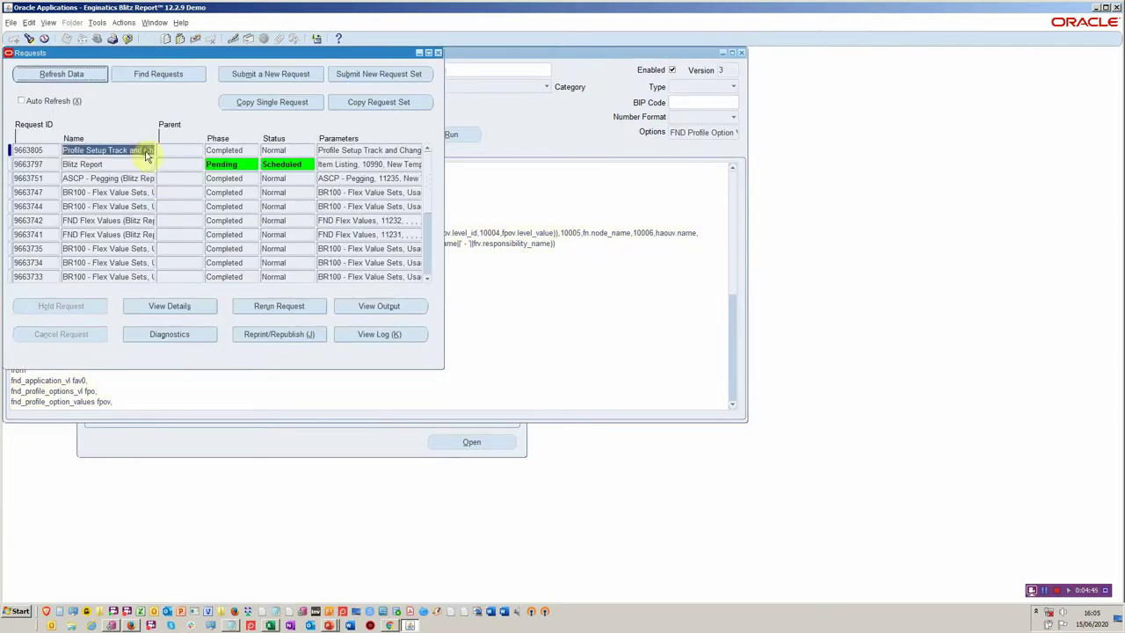
click(288, 104)
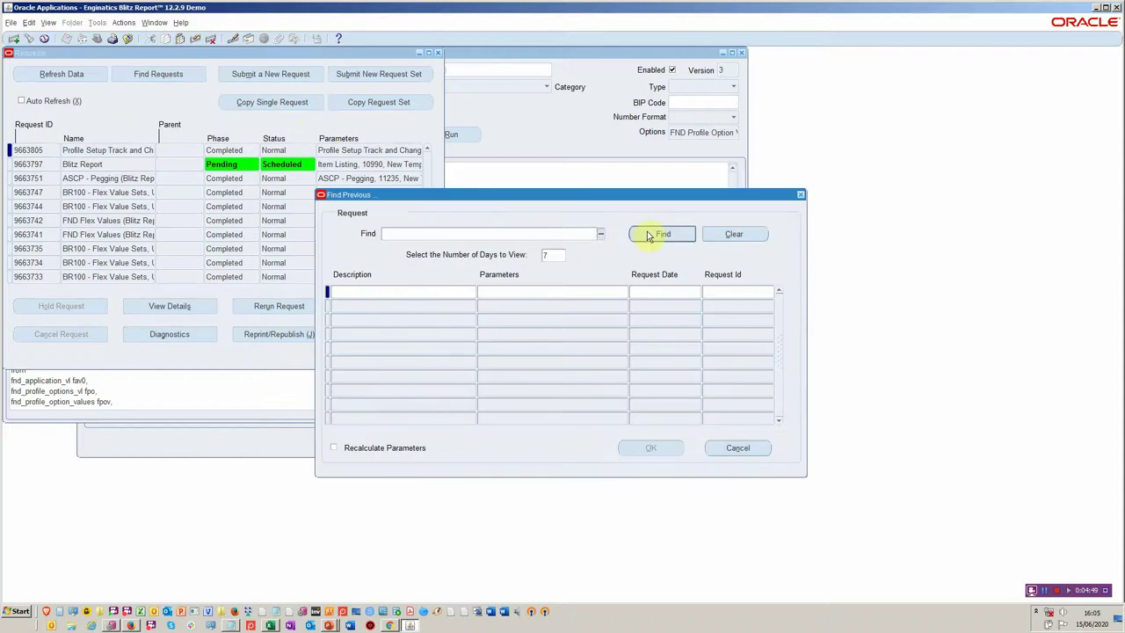
click(655, 236)
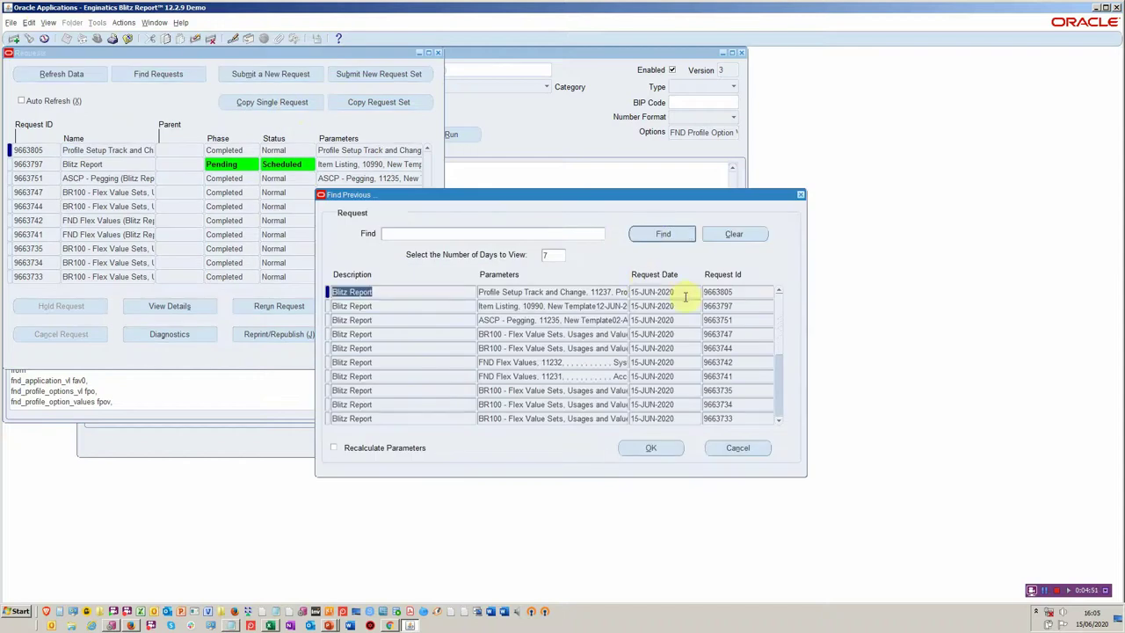
click(654, 450)
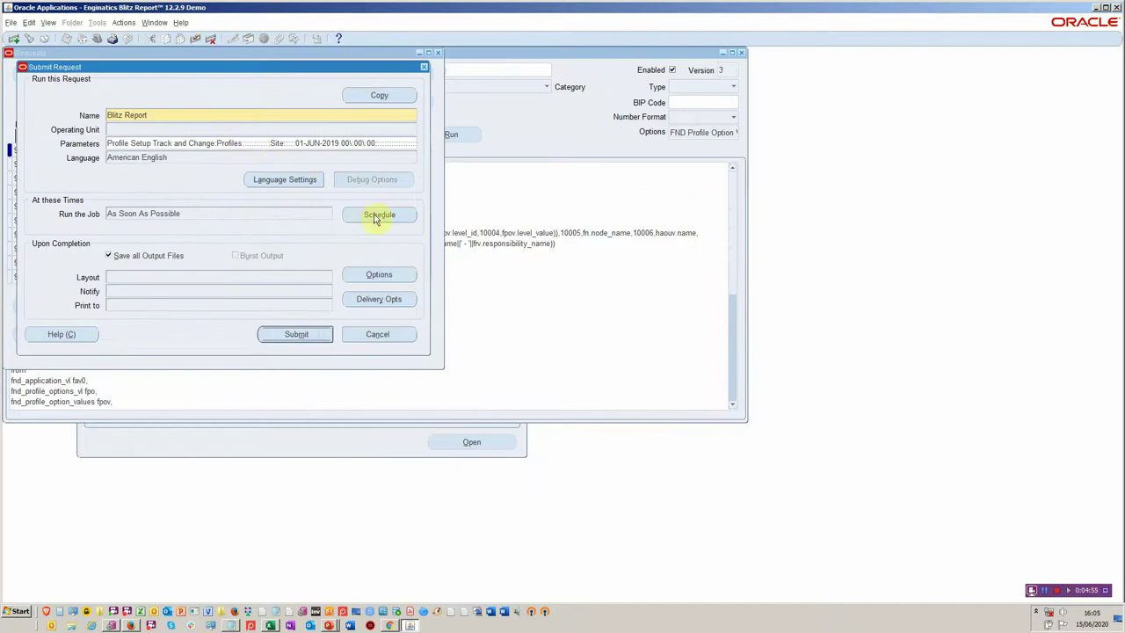
click(379, 214)
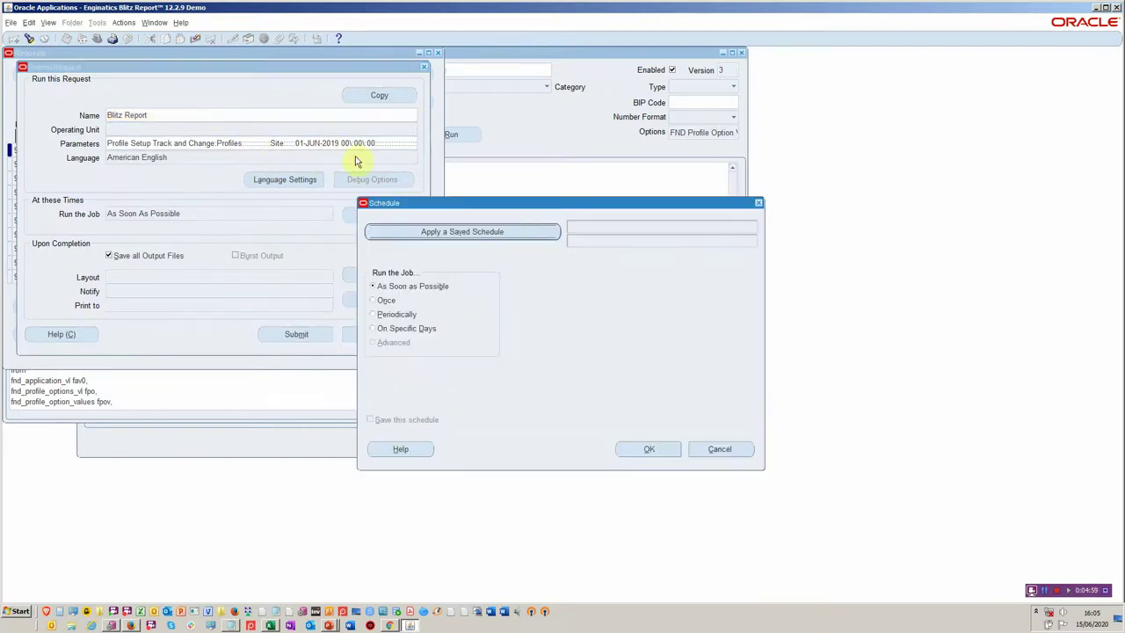
Schedule the request to run periodically, incrementing date parameters each run, with no end date
click(388, 314)
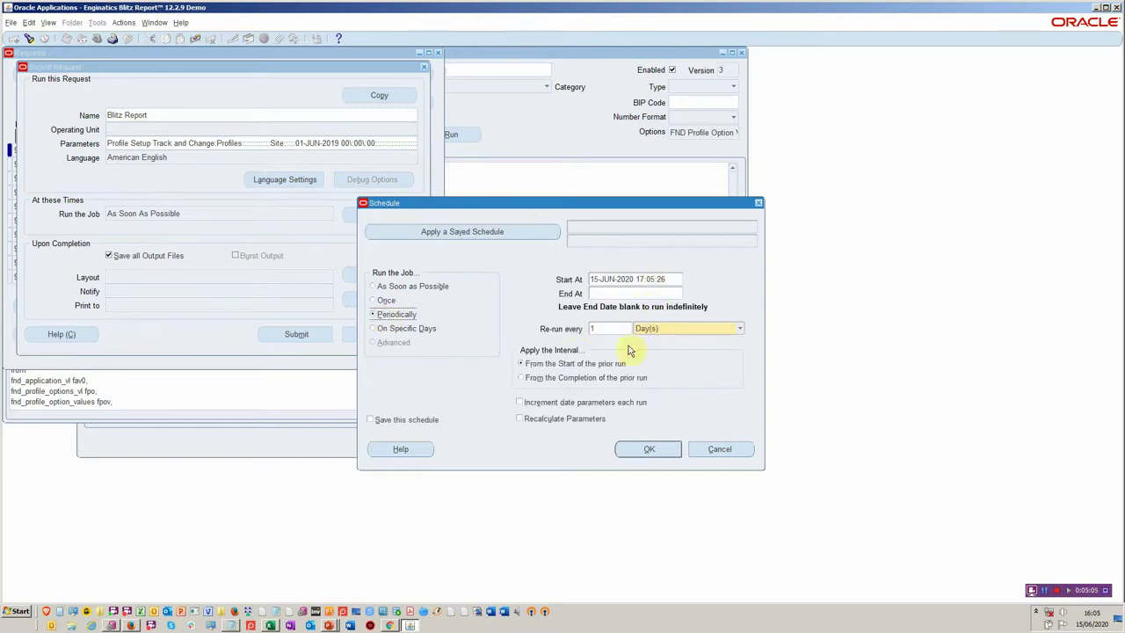
click(552, 402)
click(642, 451)
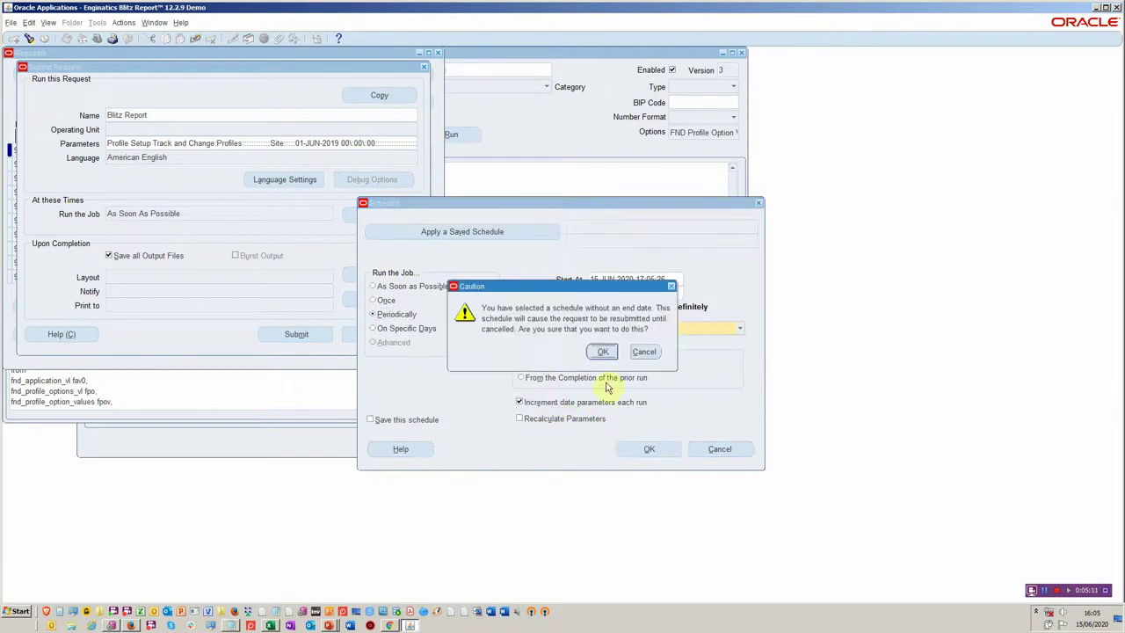
click(602, 352)
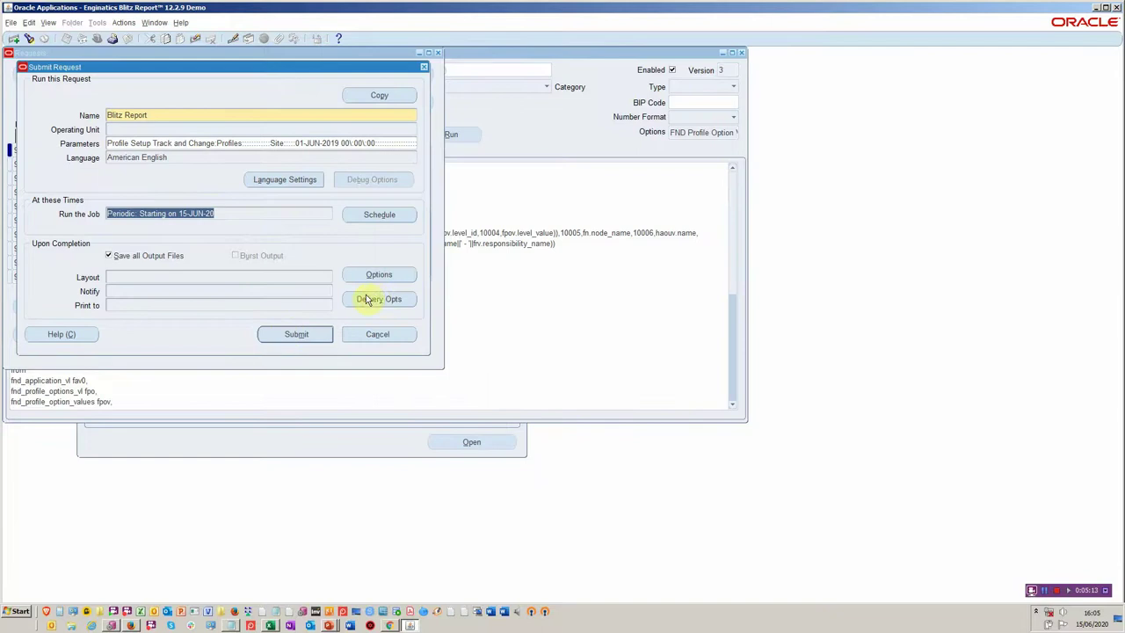
Submit the scheduled request without adding another, then refresh the request list
click(314, 334)
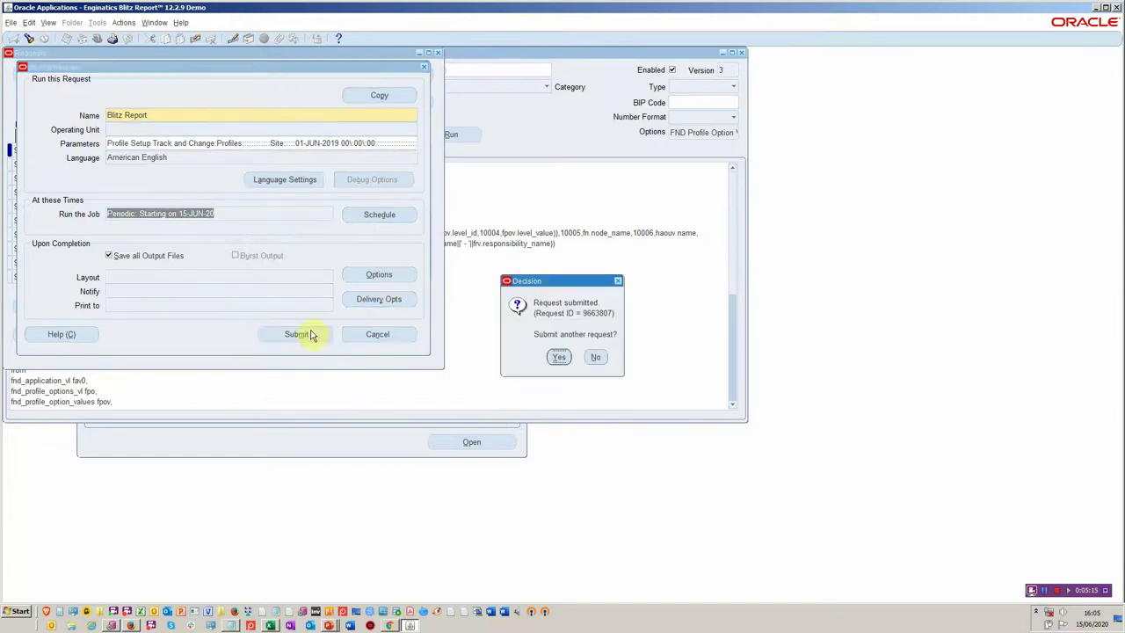
click(593, 357)
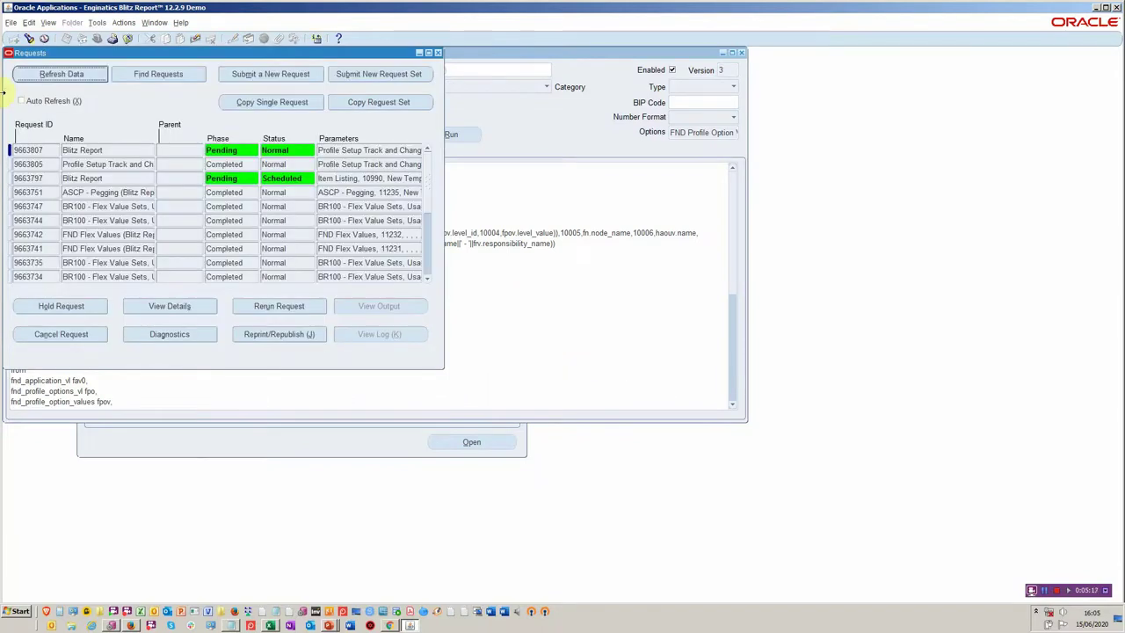
click(39, 81)
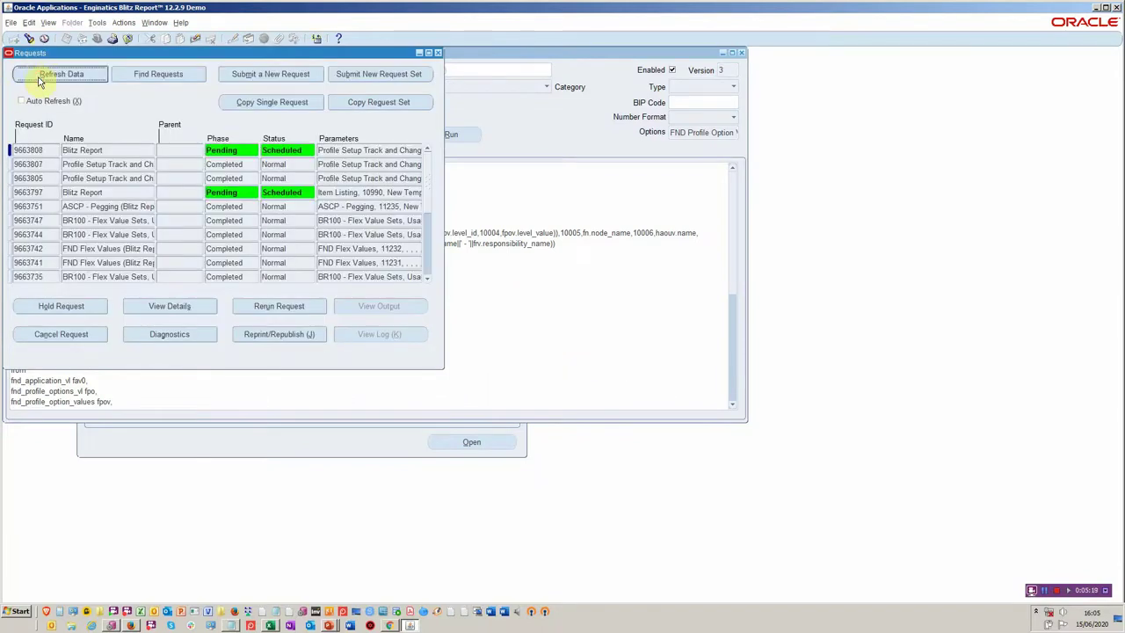
drag(119, 53, 398, 136)
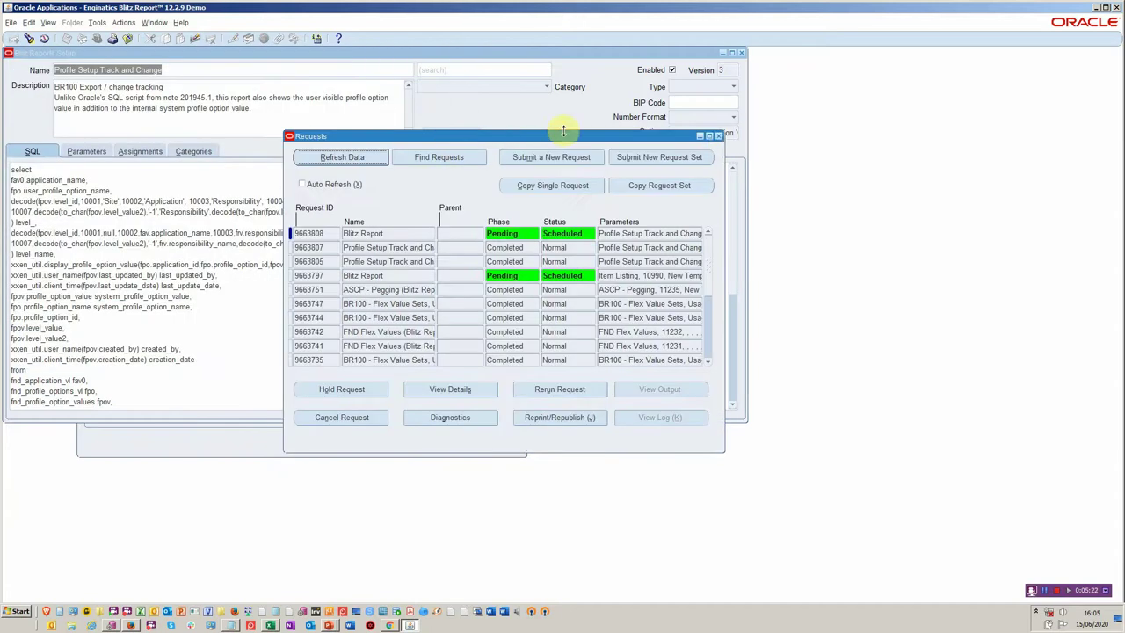
Close the requests window and open Concurrent > Requests, finding all recent requests
click(718, 136)
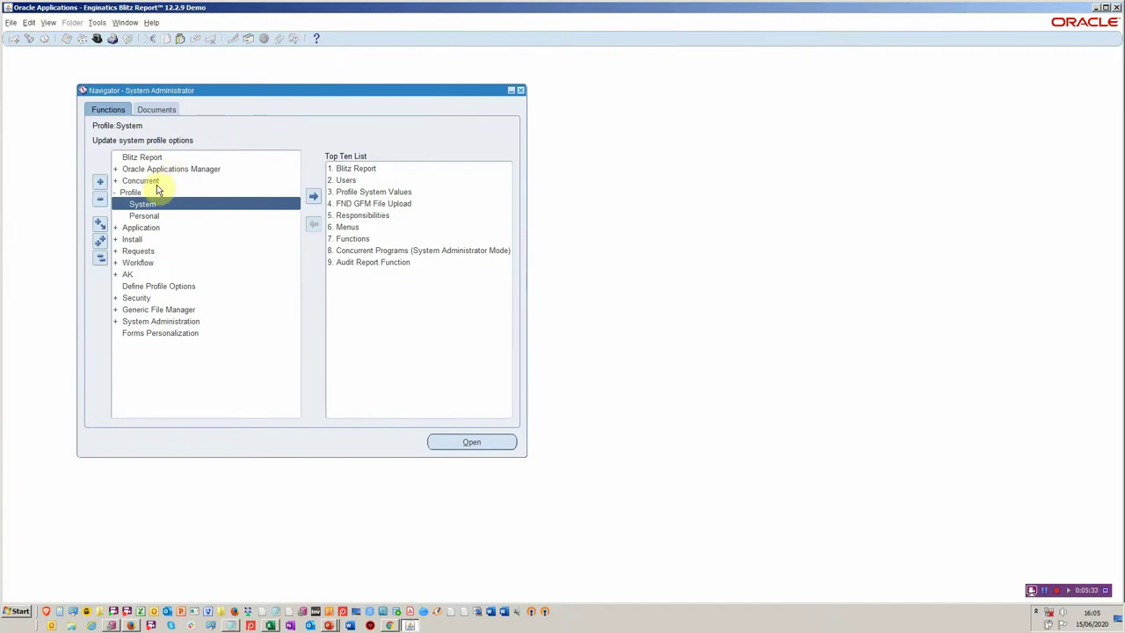
click(156, 181)
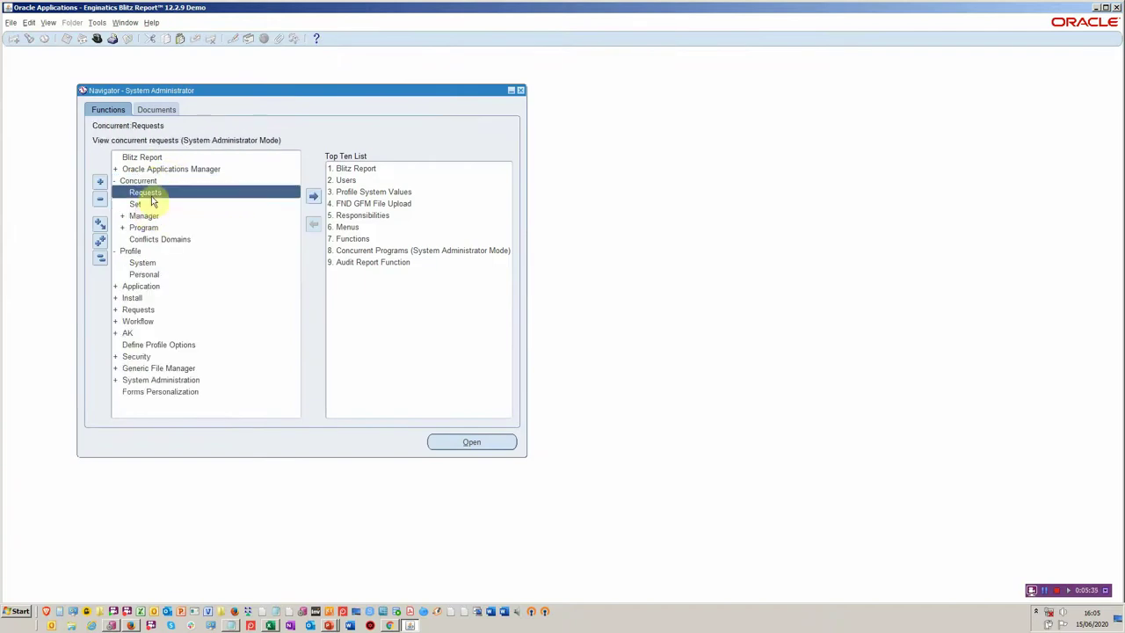
double_click(173, 191)
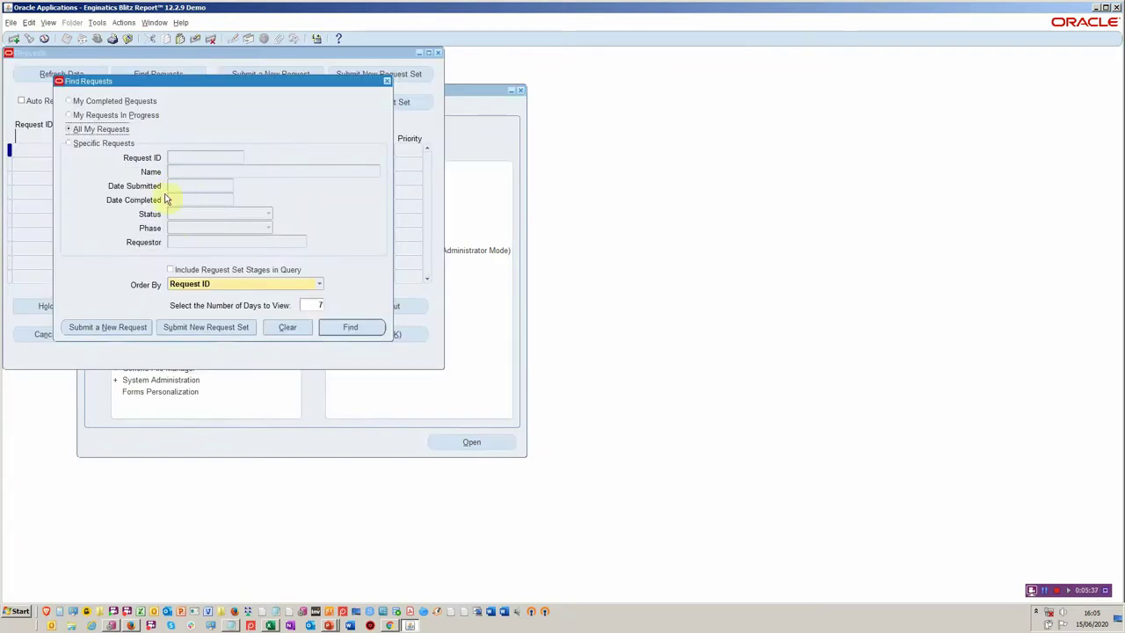
click(348, 328)
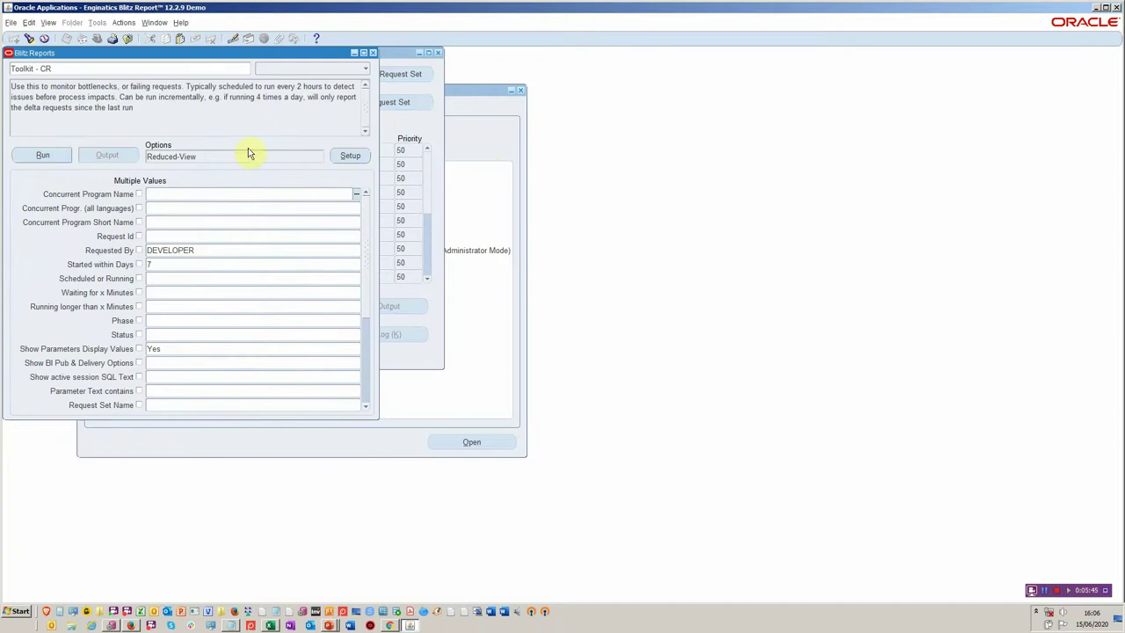
Run Toolkit - CR with Started within Days 7 and Show Parameters Display Values Yes
drag(188, 54, 424, 69)
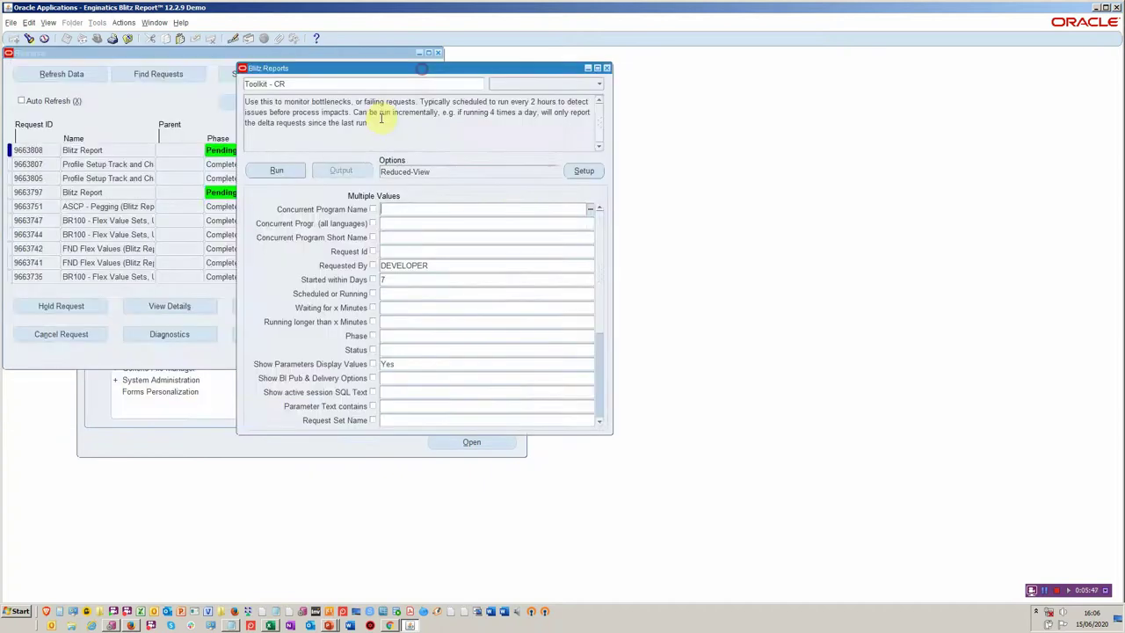
double_click(427, 280)
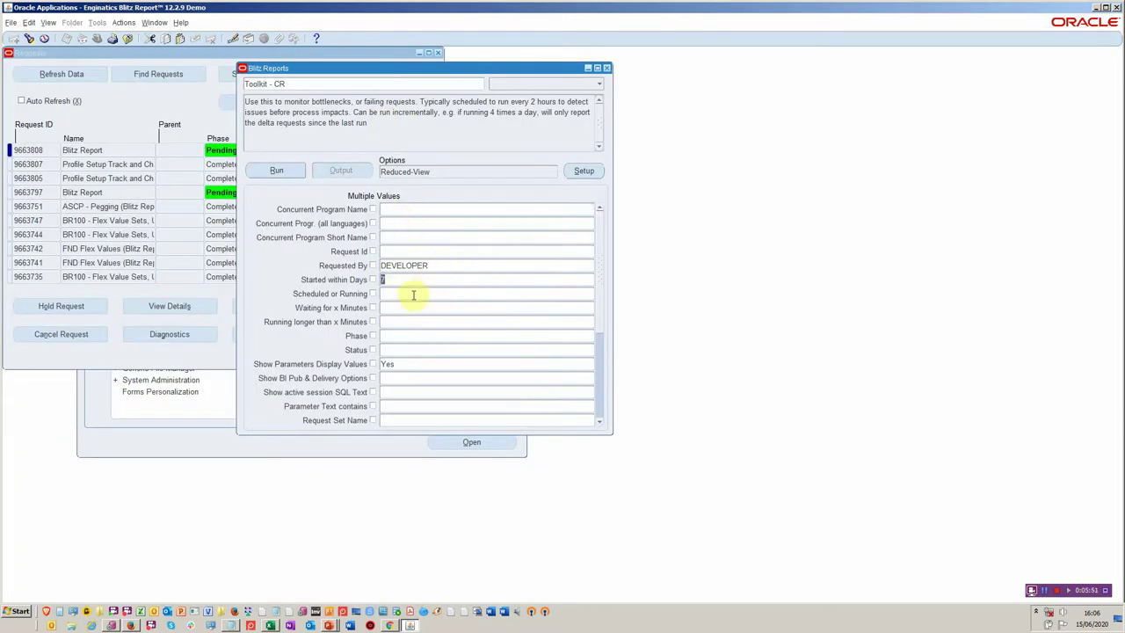
click(411, 307)
scroll(597, 290, down, 3)
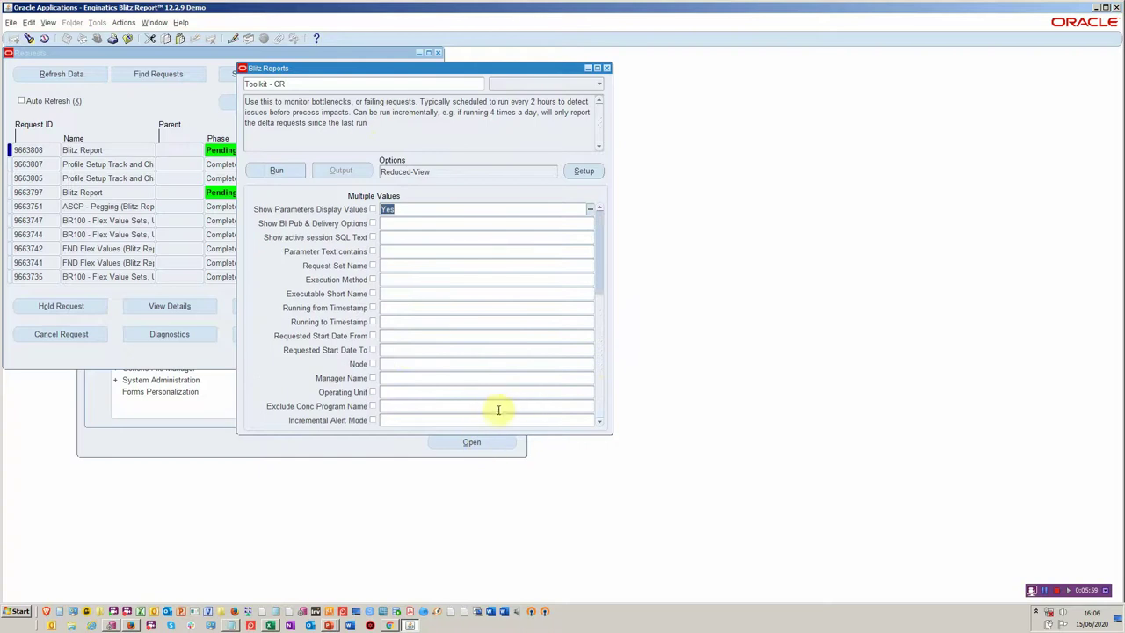
click(496, 415)
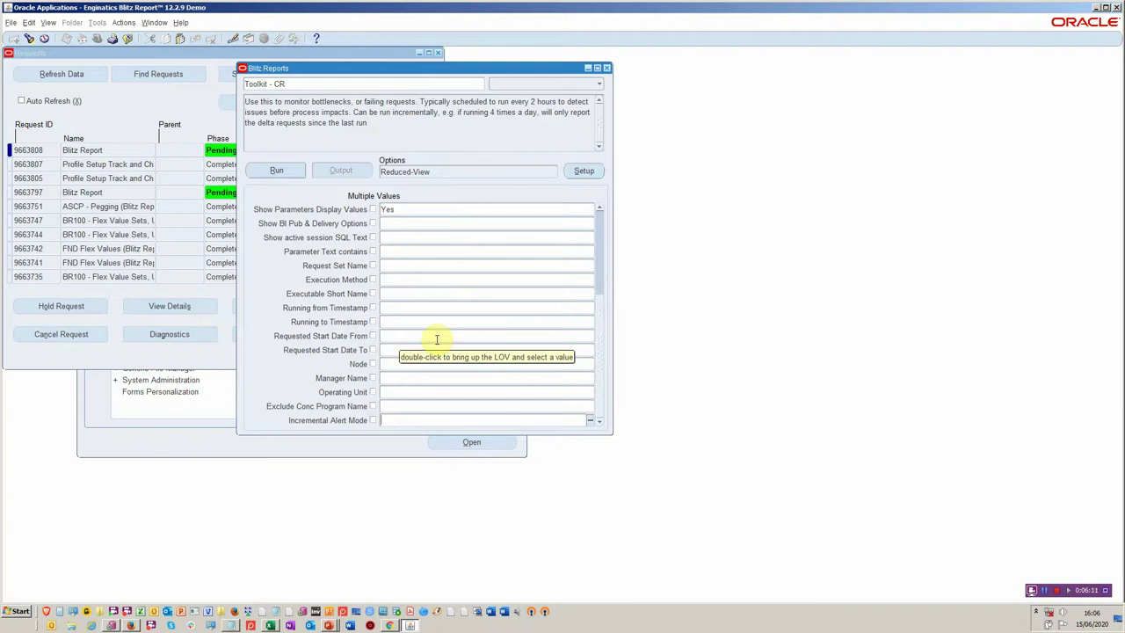
click(278, 170)
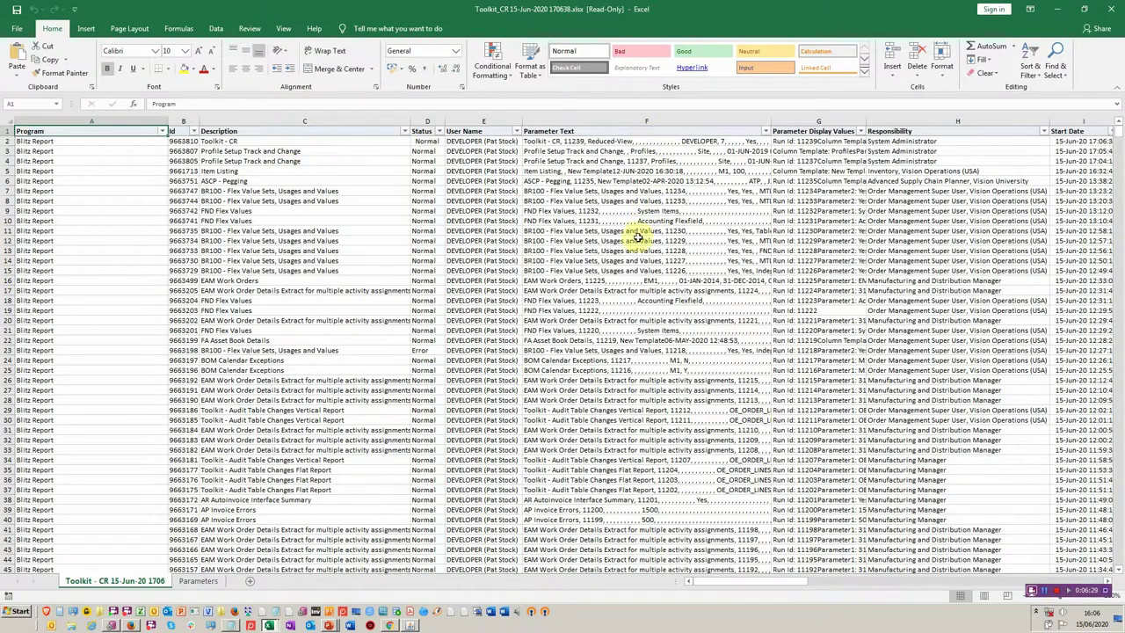
Widen the Parameter Display Values column and wrap run 11166's parameters in row 62
drag(867, 129, 1037, 136)
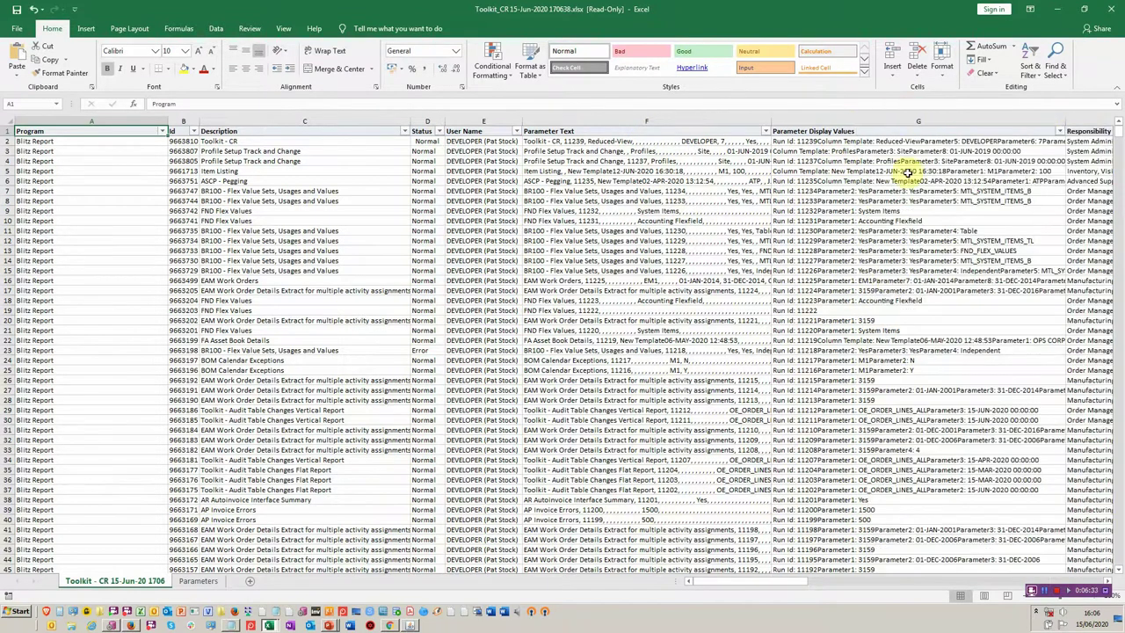
scroll(914, 408, down, 5)
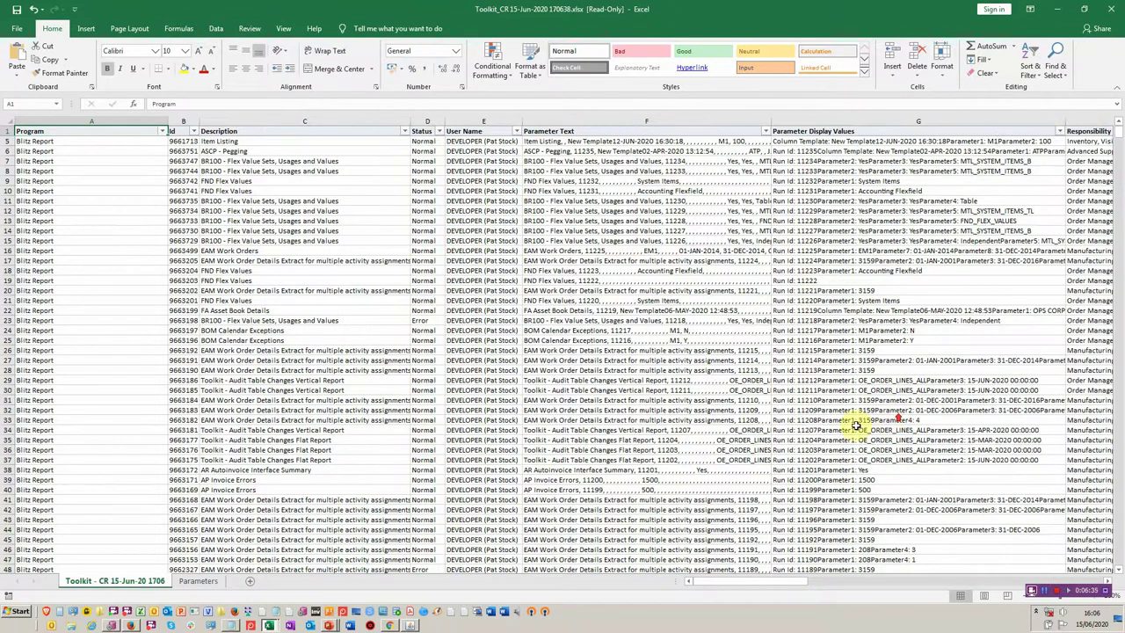
scroll(821, 388, down, 5)
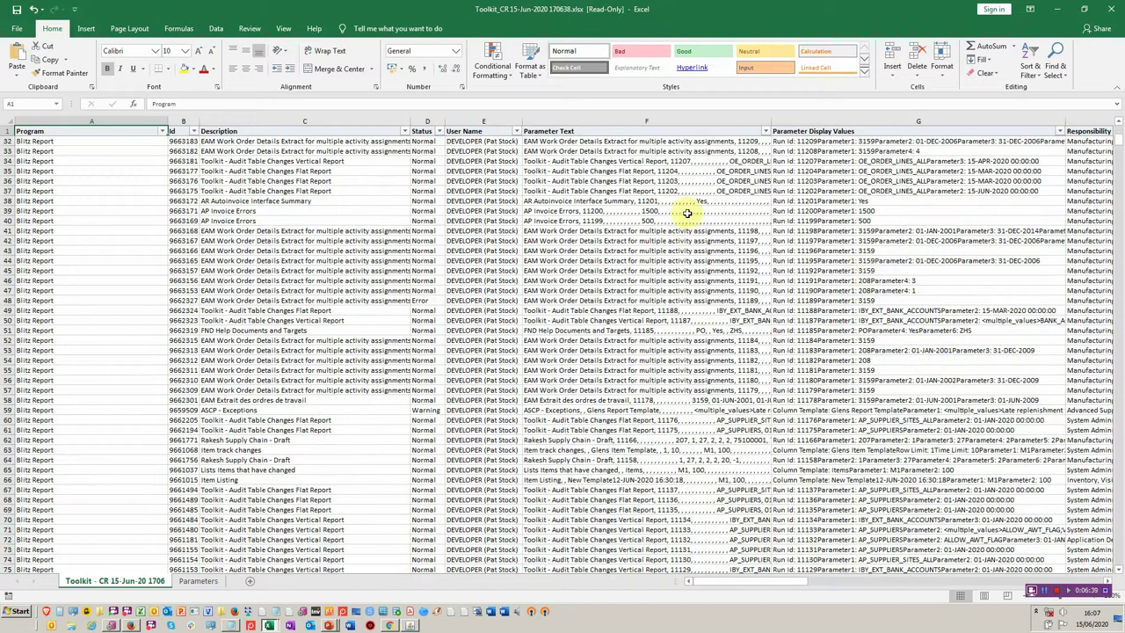
scroll(931, 246, down, 3)
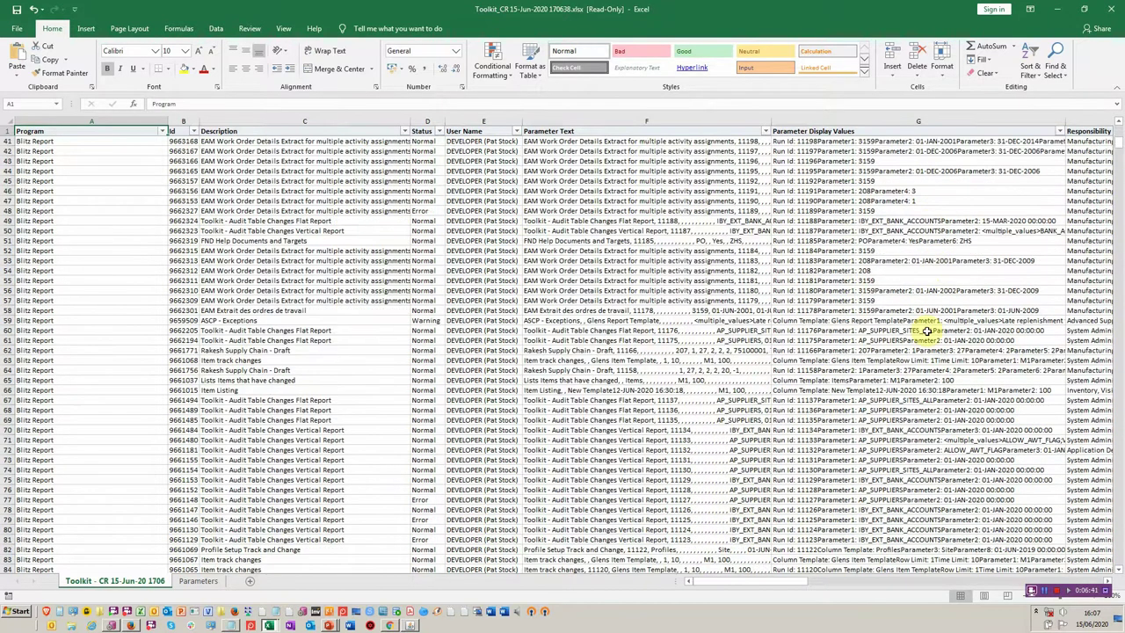
click(927, 351)
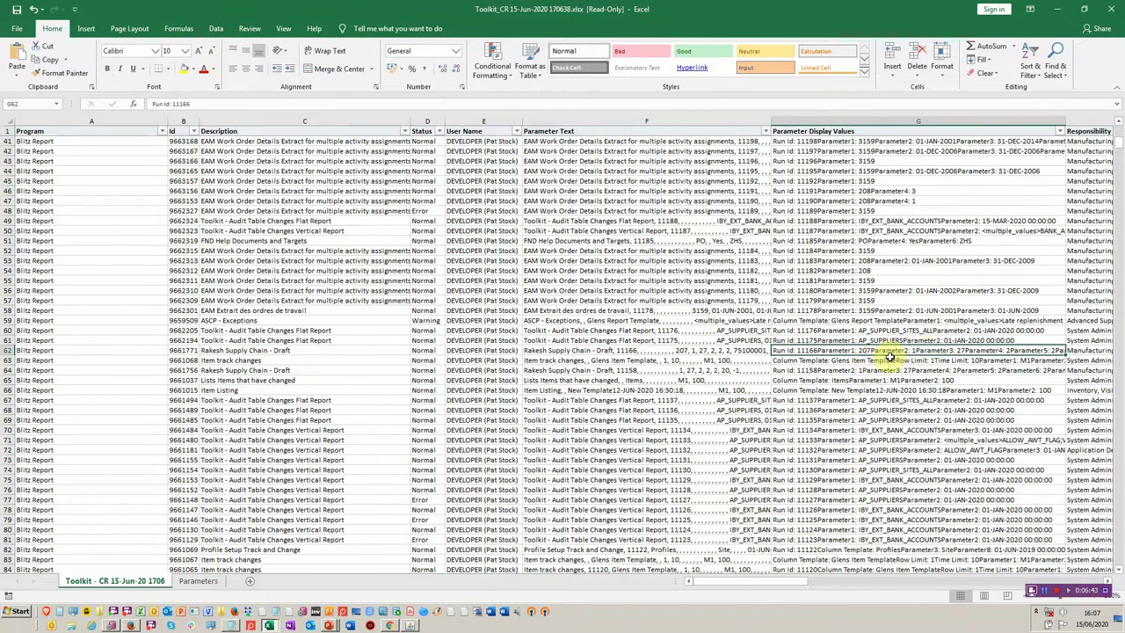
click(325, 50)
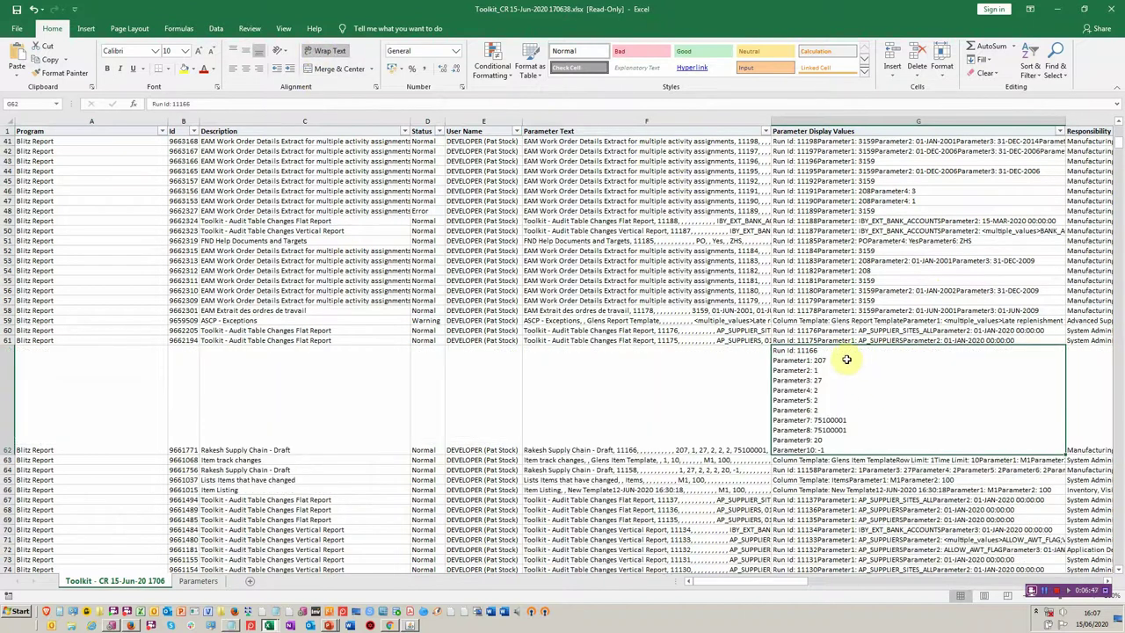
Scroll further down the output to inspect the parameter values around row 95
scroll(854, 415, down, 1)
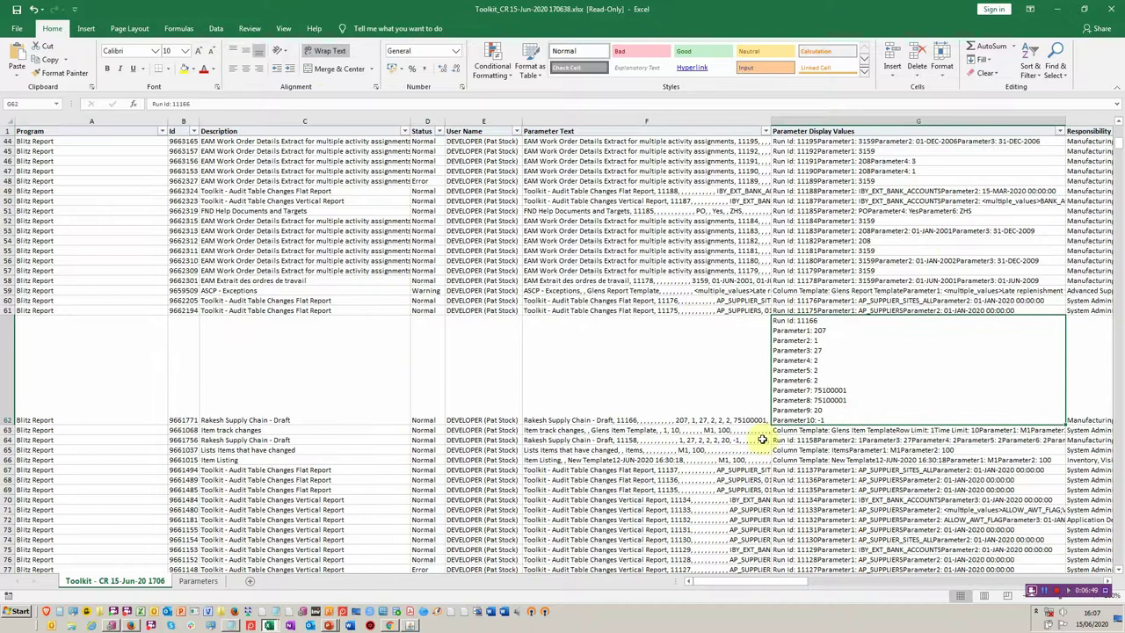
scroll(694, 431, down, 5)
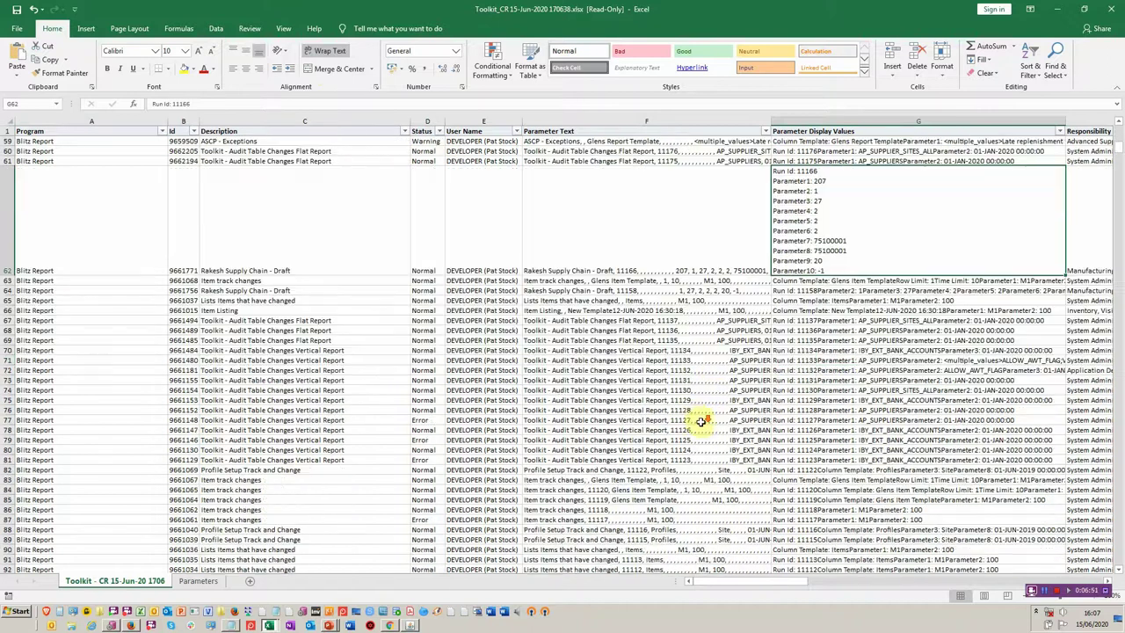
scroll(696, 417, down, 7)
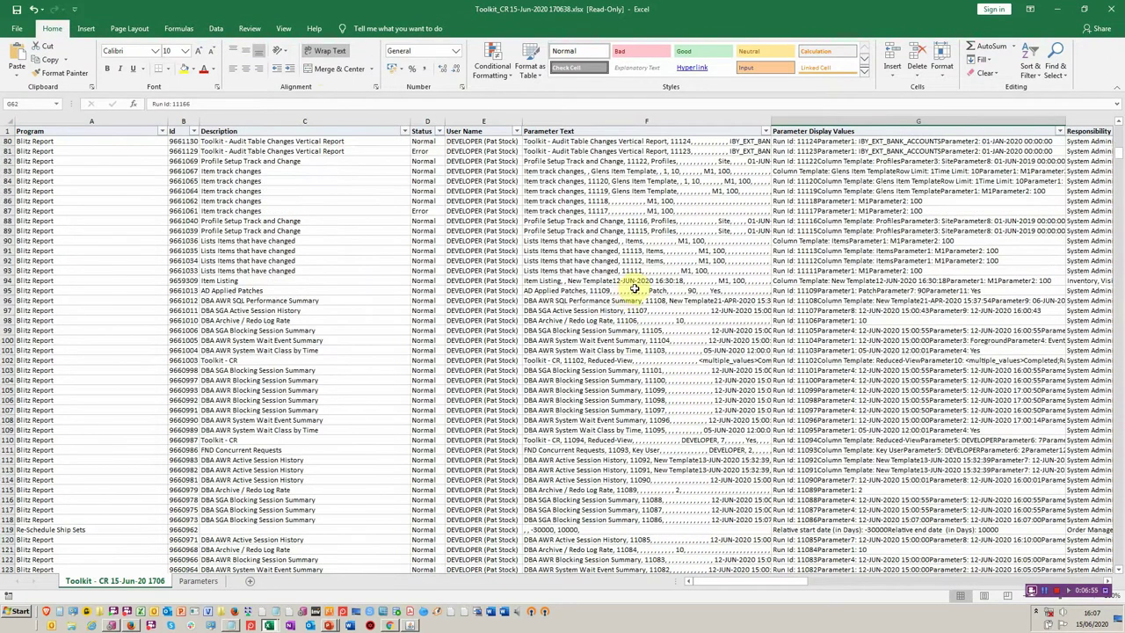
click(798, 290)
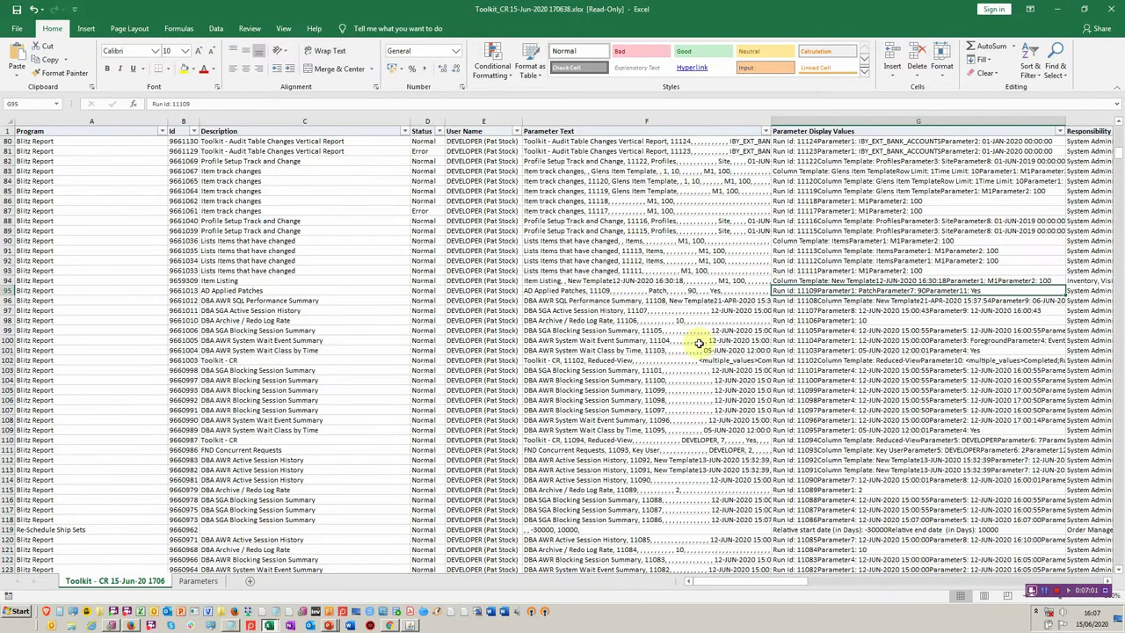
scroll(695, 375, down, 3)
scroll(695, 375, down, 3)
scroll(689, 373, down, 18)
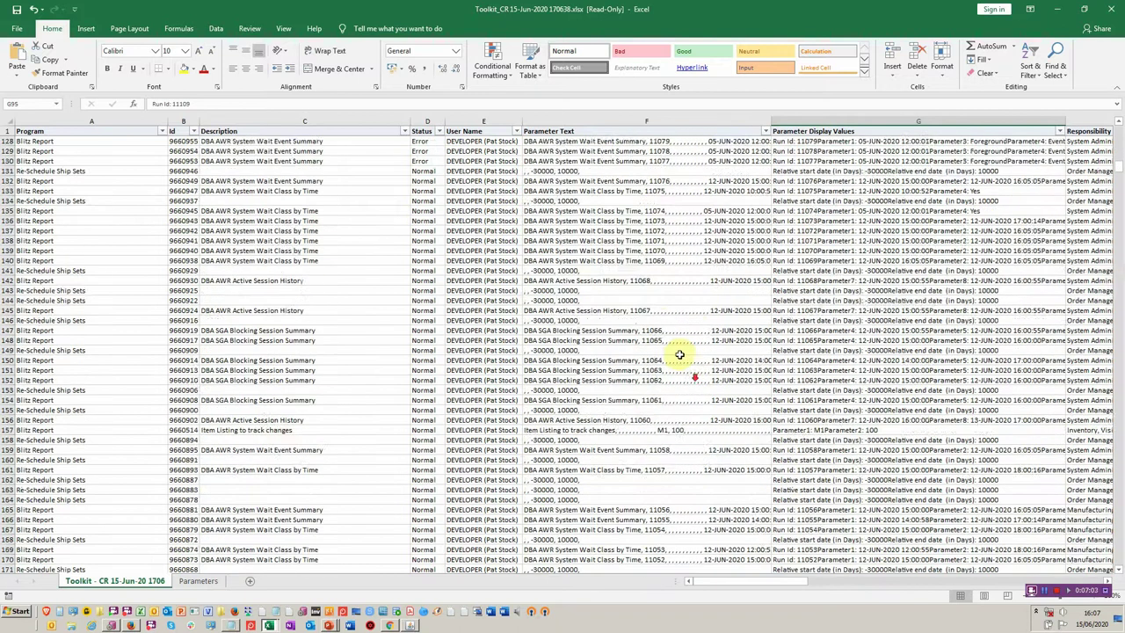
scroll(667, 347, down, 7)
scroll(671, 344, up, 9)
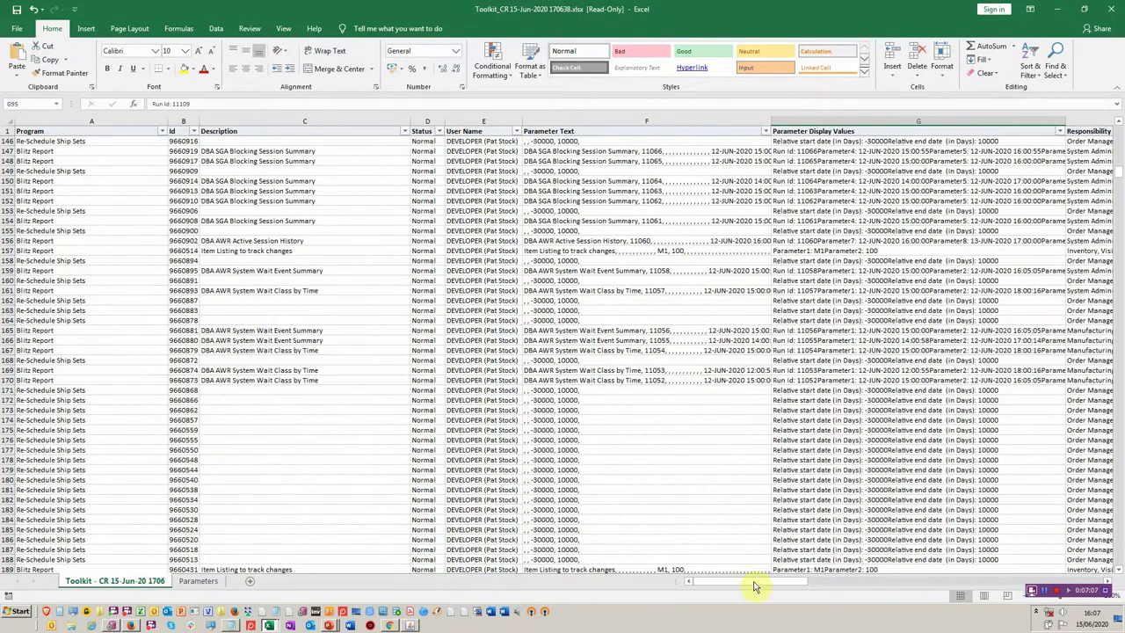
drag(793, 581, 853, 582)
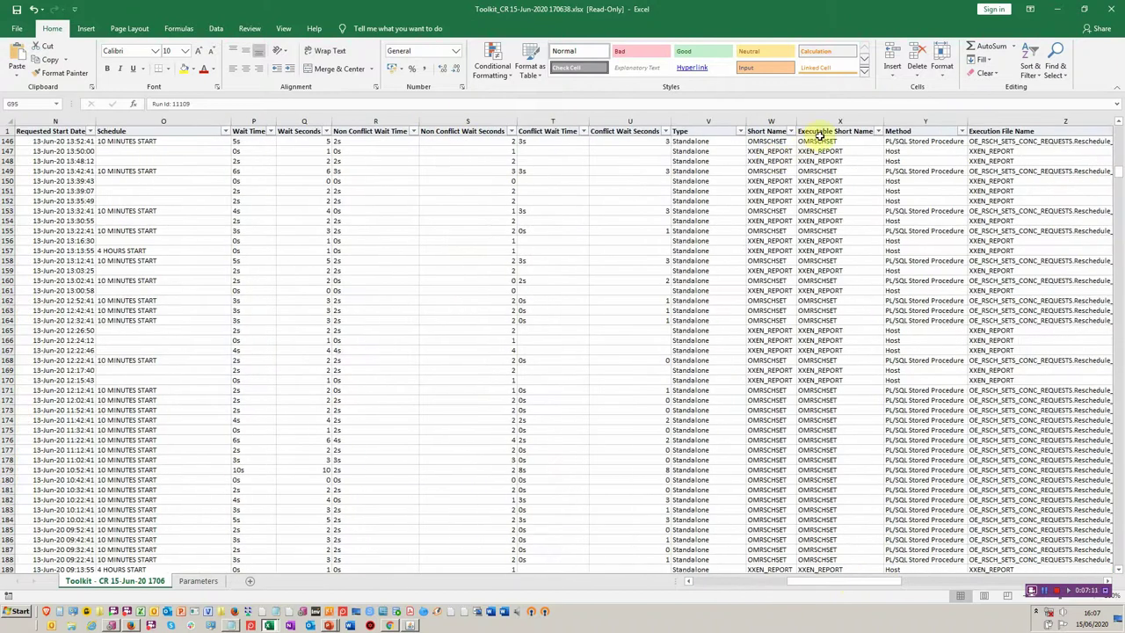
Inspect row 146 from Executable Short Name to the Seconds column, then return to Oracle
click(817, 140)
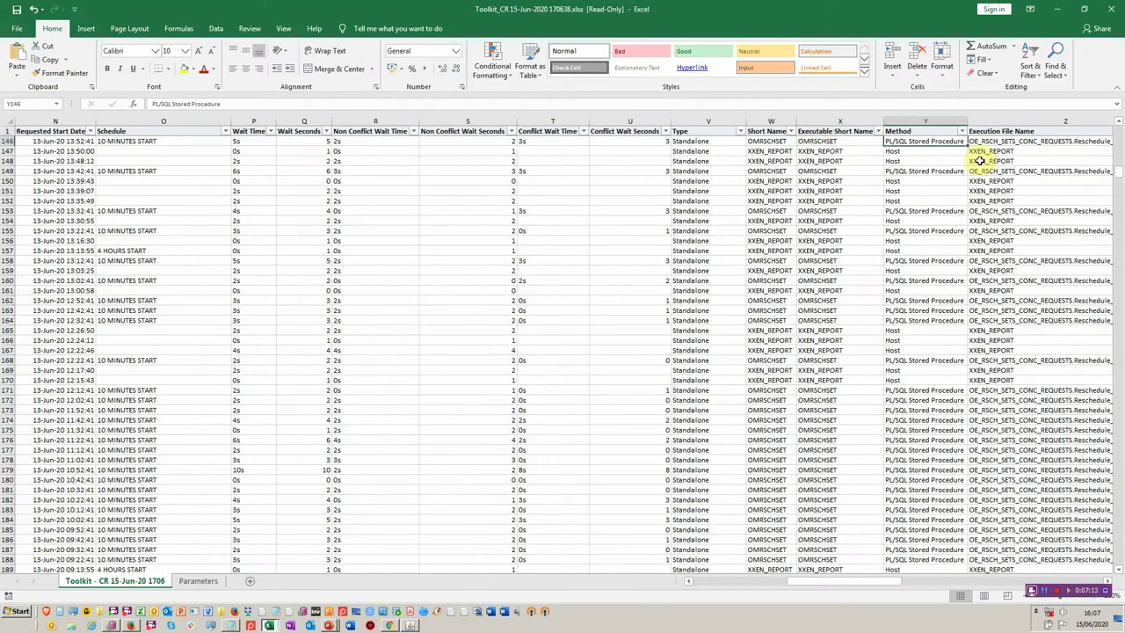
key(Right)
key(Right)
key(Right)
key(Right)
key(Right)
key(Right)
key(Right)
key(Left)
key(Left)
key(Left)
key(Left)
key(Left)
key(Left)
key(Left)
key(Left)
key(Left)
key(Left)
key(Left)
key(Left)
key(Left)
key(Left)
key(Left)
key(Left)
key(Left)
key(Left)
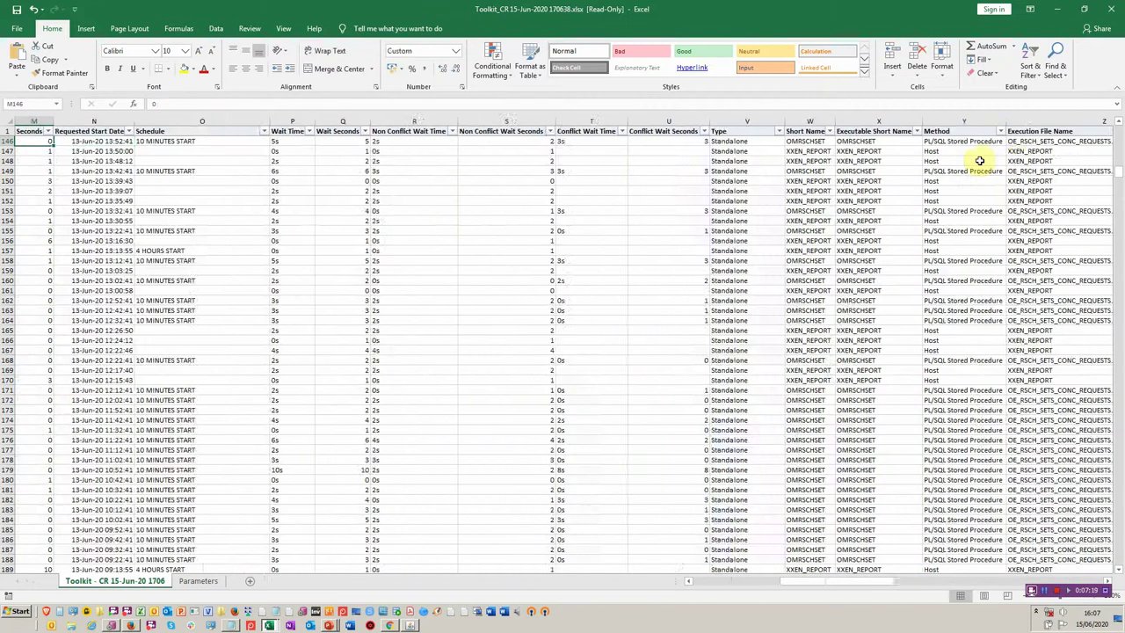
key(Left)
key(Left)
key(Left)
key(Left)
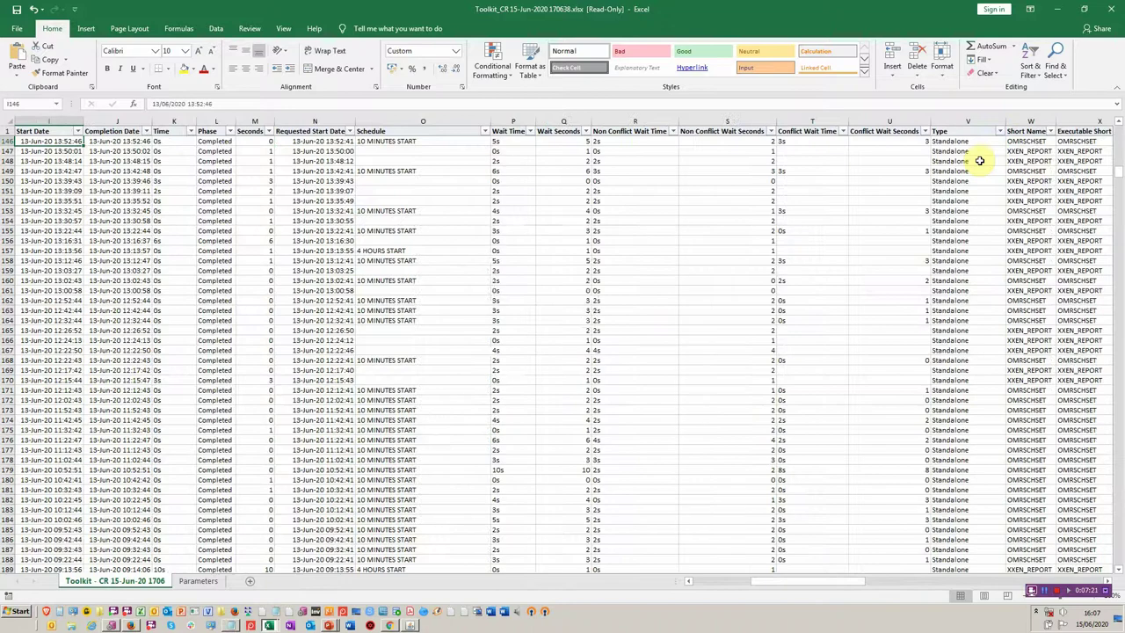
key(alt+Tab)
key(alt+Tab)
key(alt+Tab)
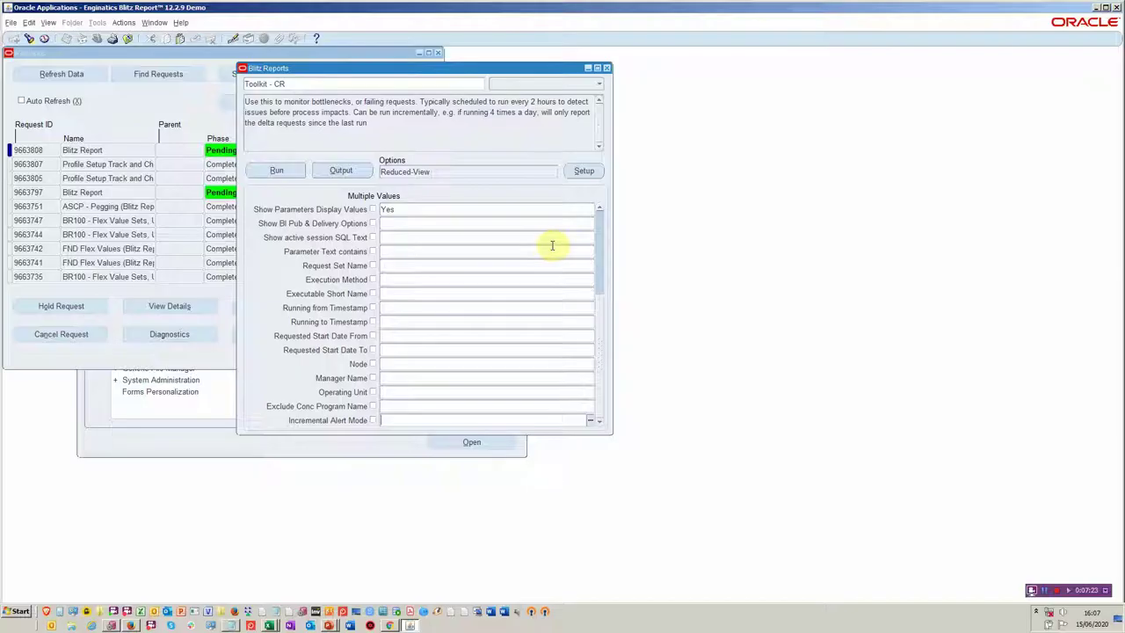
Close the Blitz Reports form and Requests window, then bring up the Responsibilities list
key(F4)
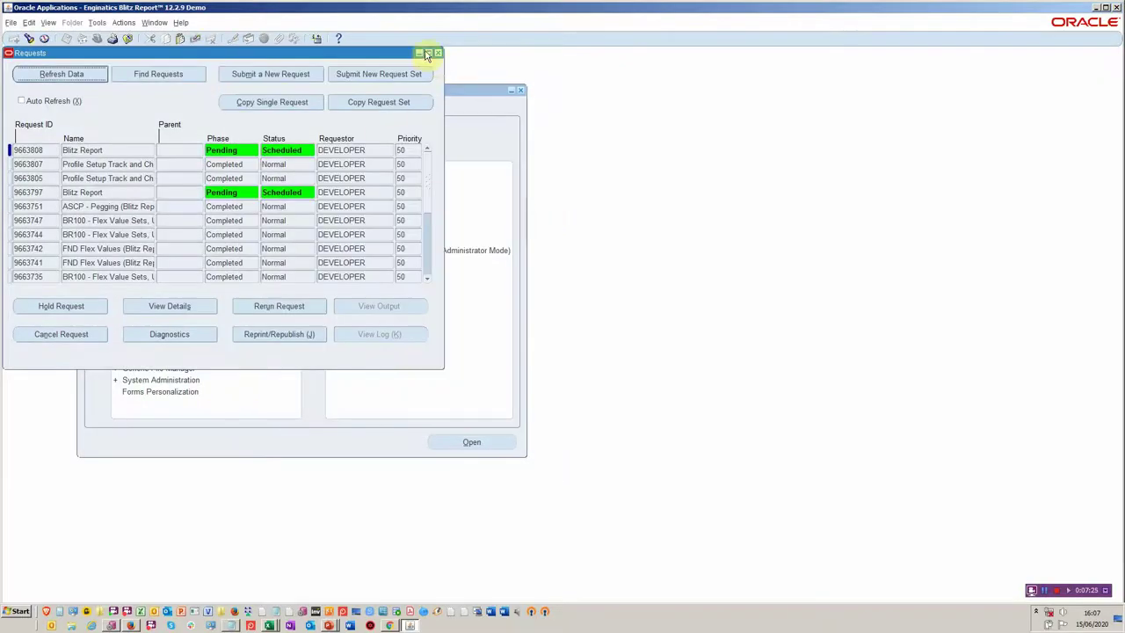
click(437, 52)
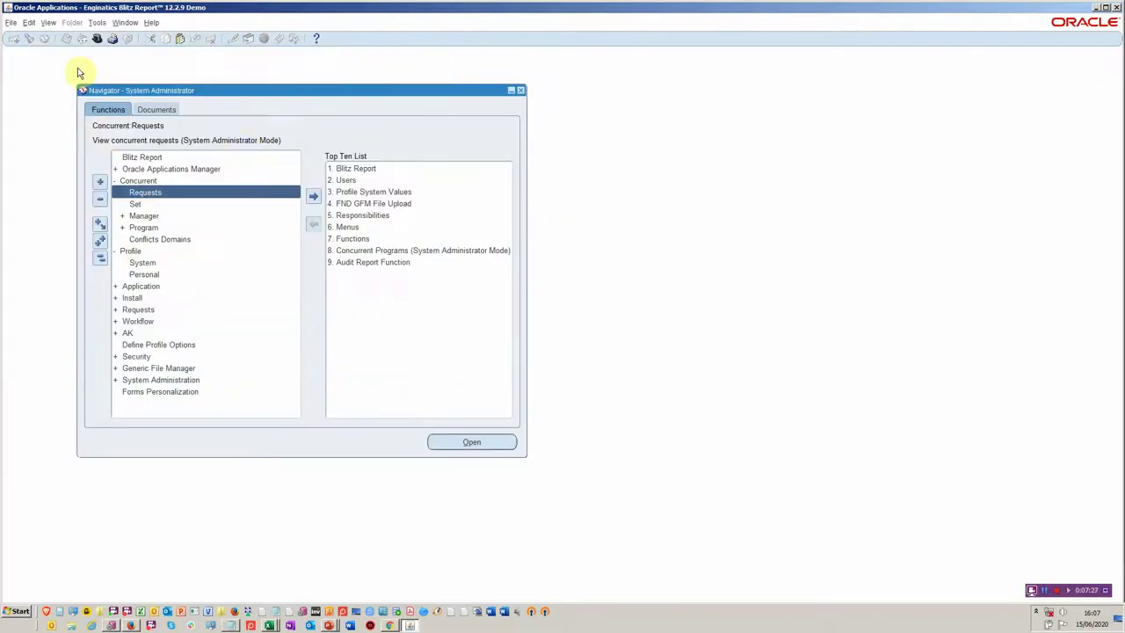
click(95, 39)
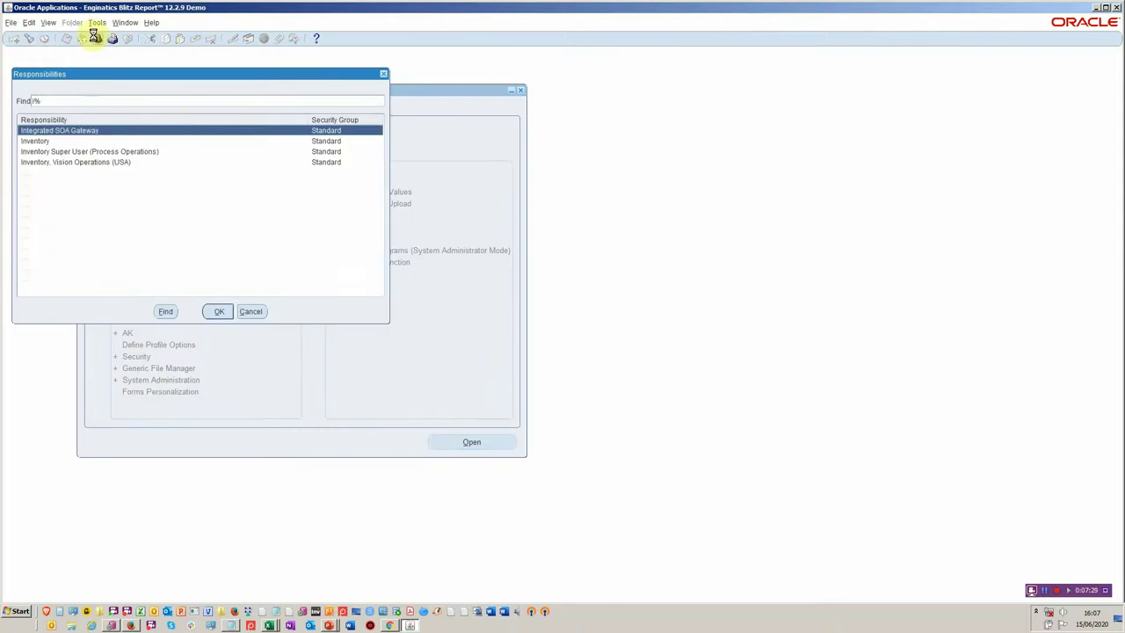
Switch to Inventory, Vision Operations (USA) and open Cost Periods for organization M1
double_click(132, 162)
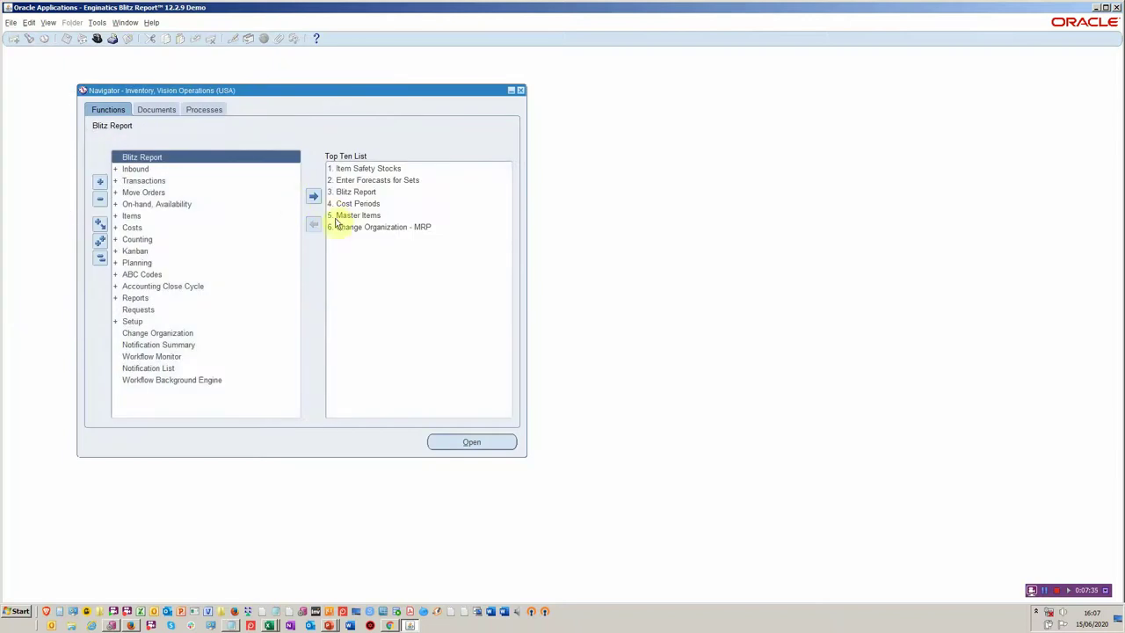
double_click(355, 205)
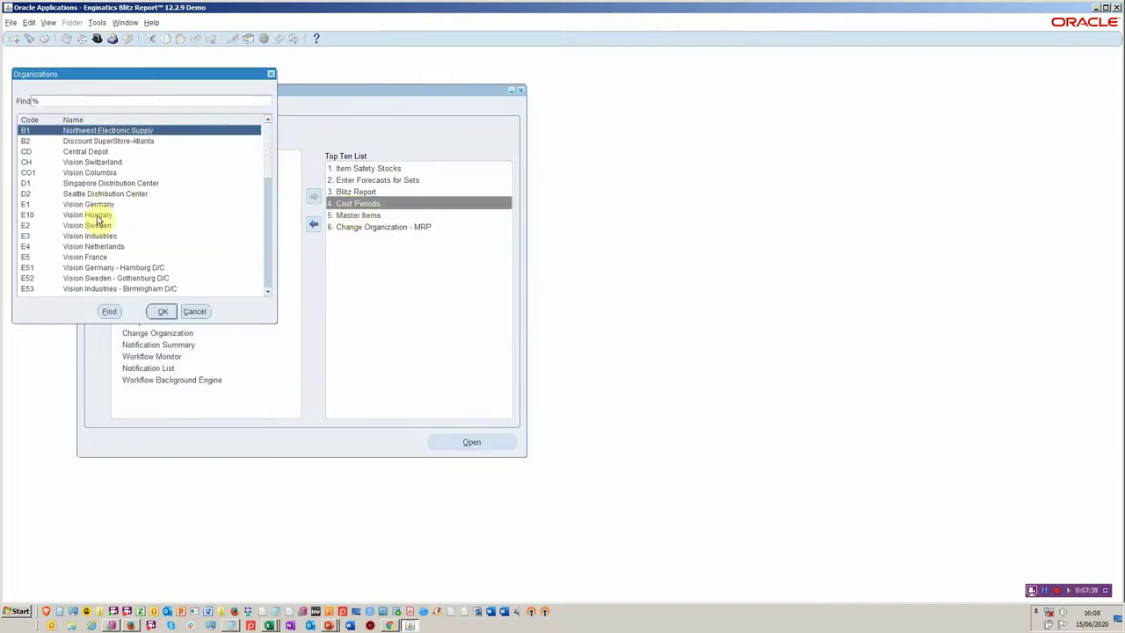
text(m)
key(Return)
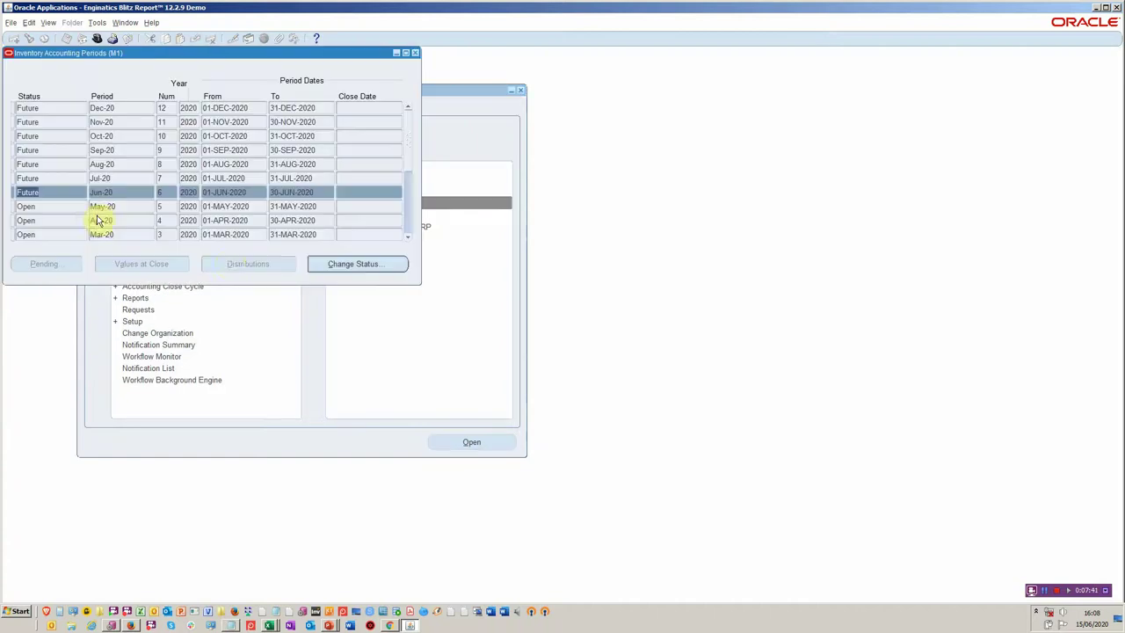
Review the May-20 period's pending transactions from its status change options, then close the summary
click(137, 211)
click(349, 263)
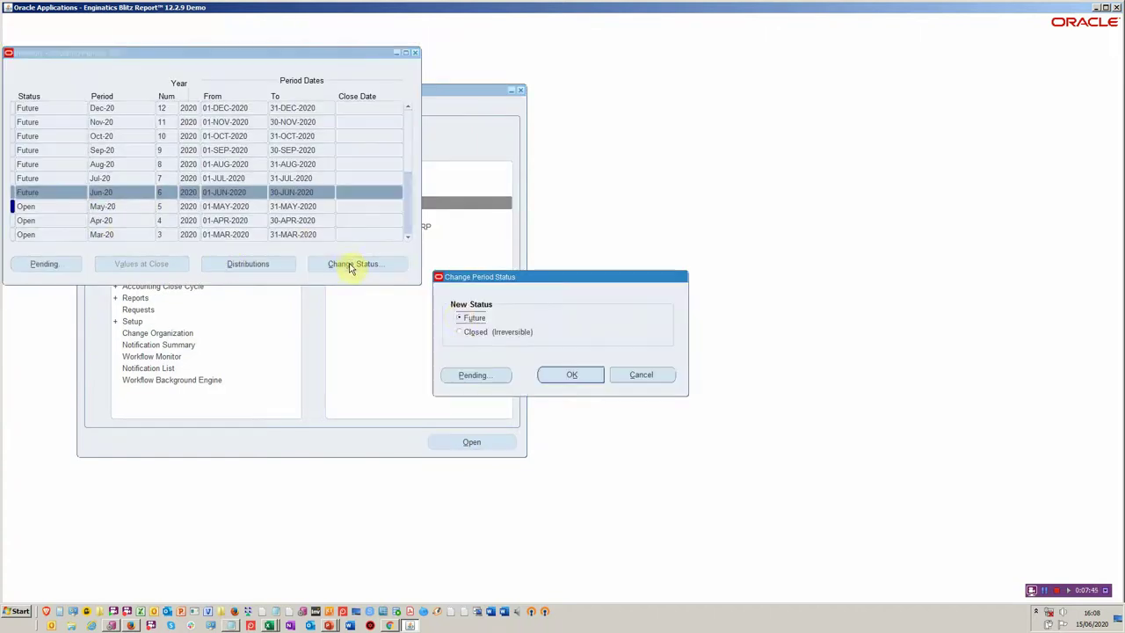
click(491, 377)
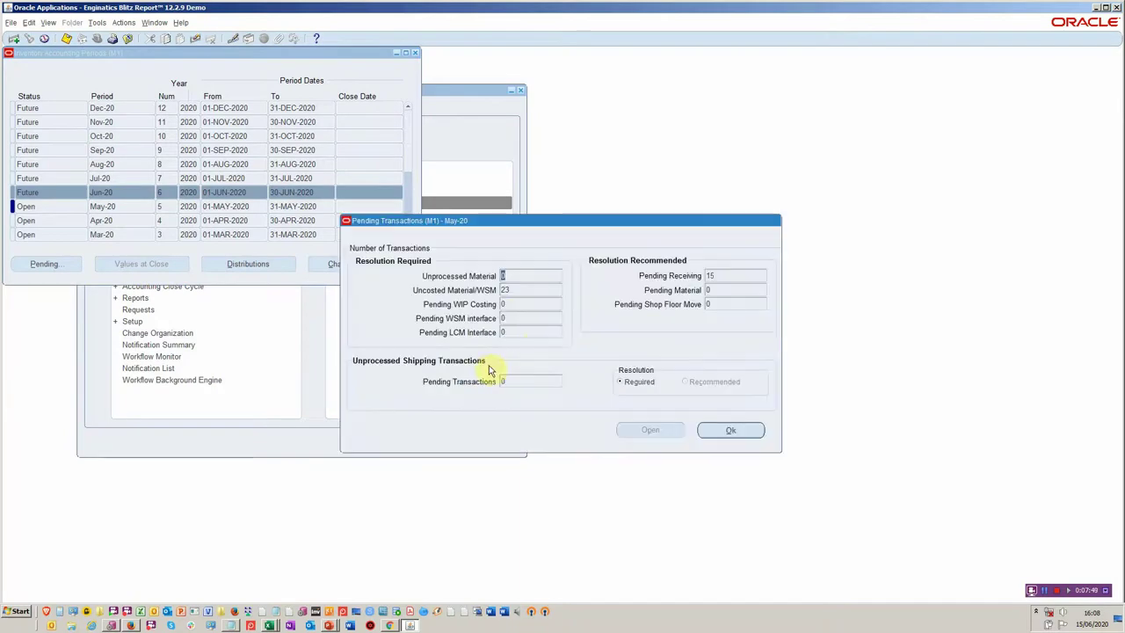
click(736, 430)
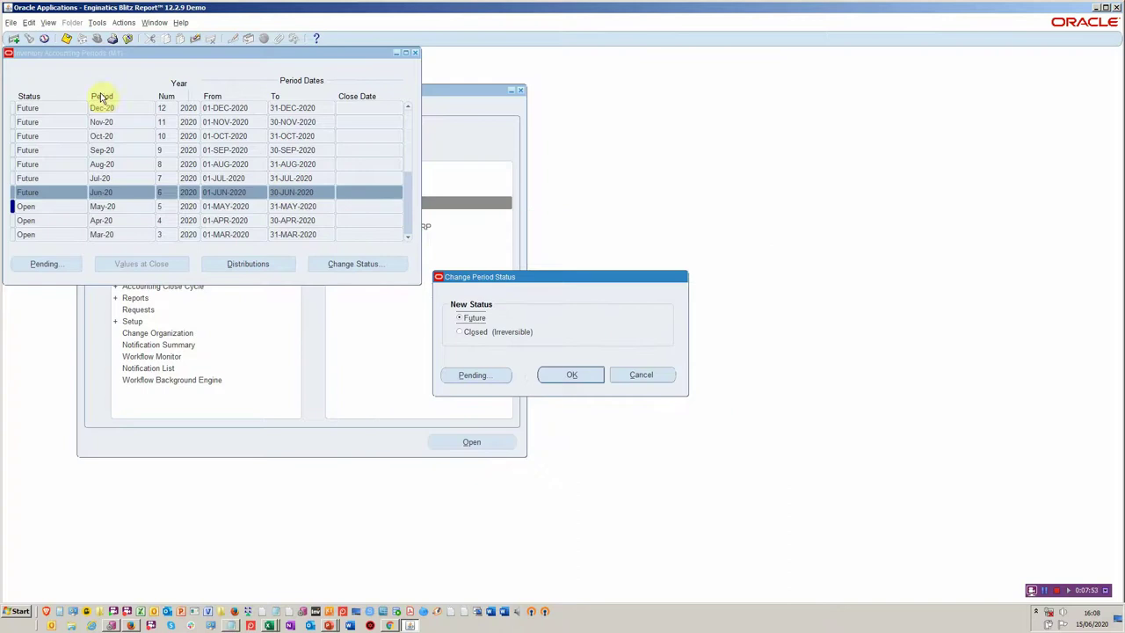
click(617, 377)
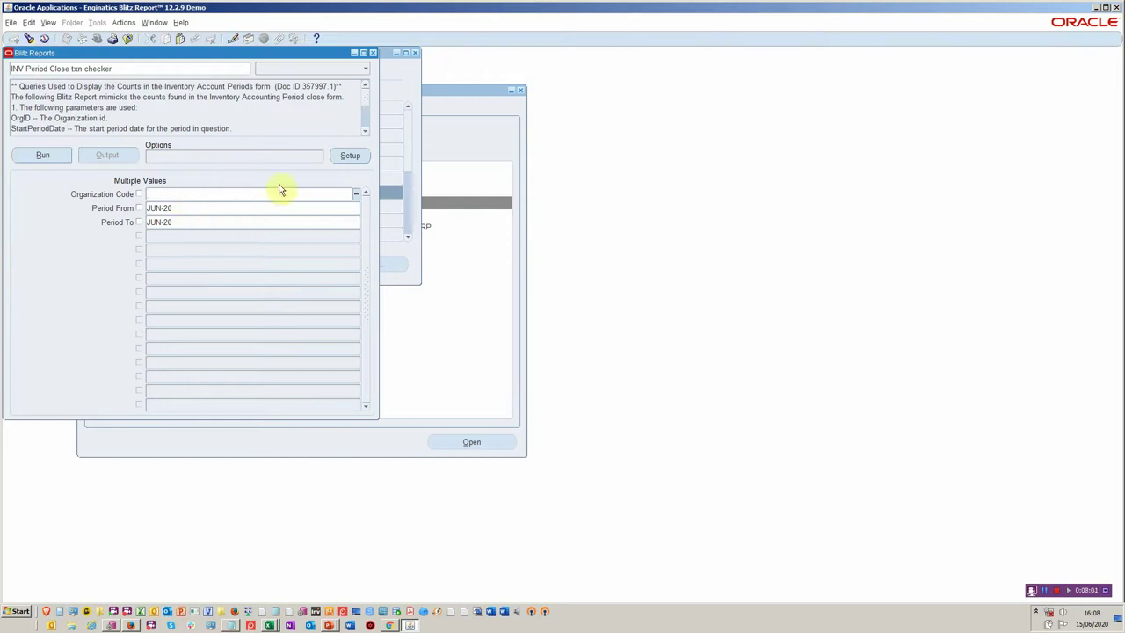
Clear the JUN-20 Period From and Period To values and run INV Period Close txn checker
click(257, 208)
key(Delete)
key(Tab)
key(Delete)
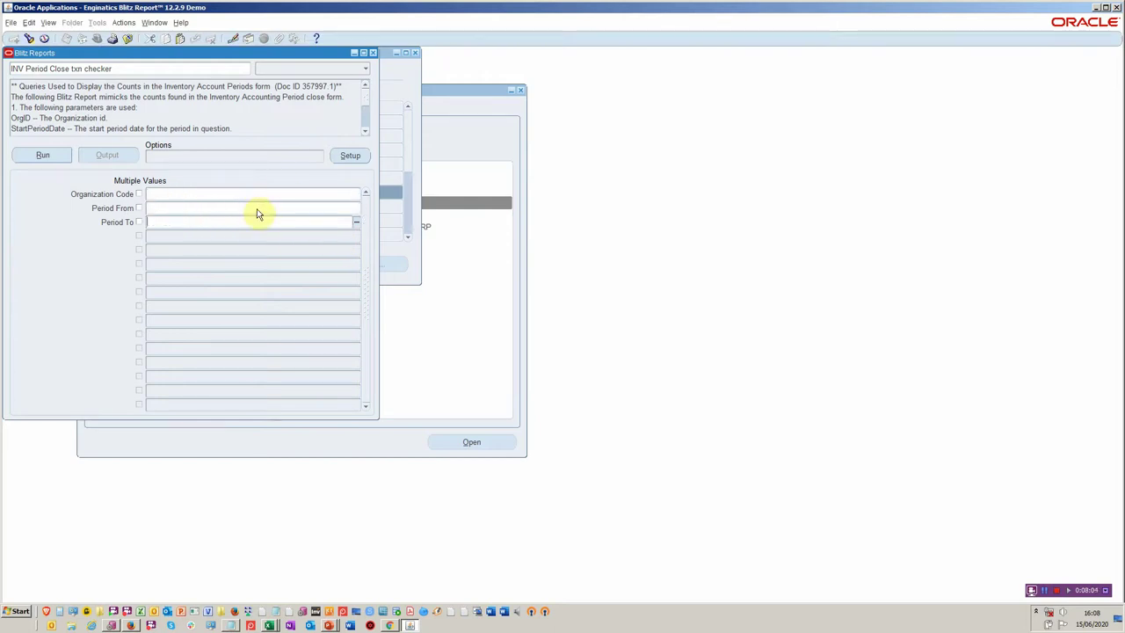
click(39, 155)
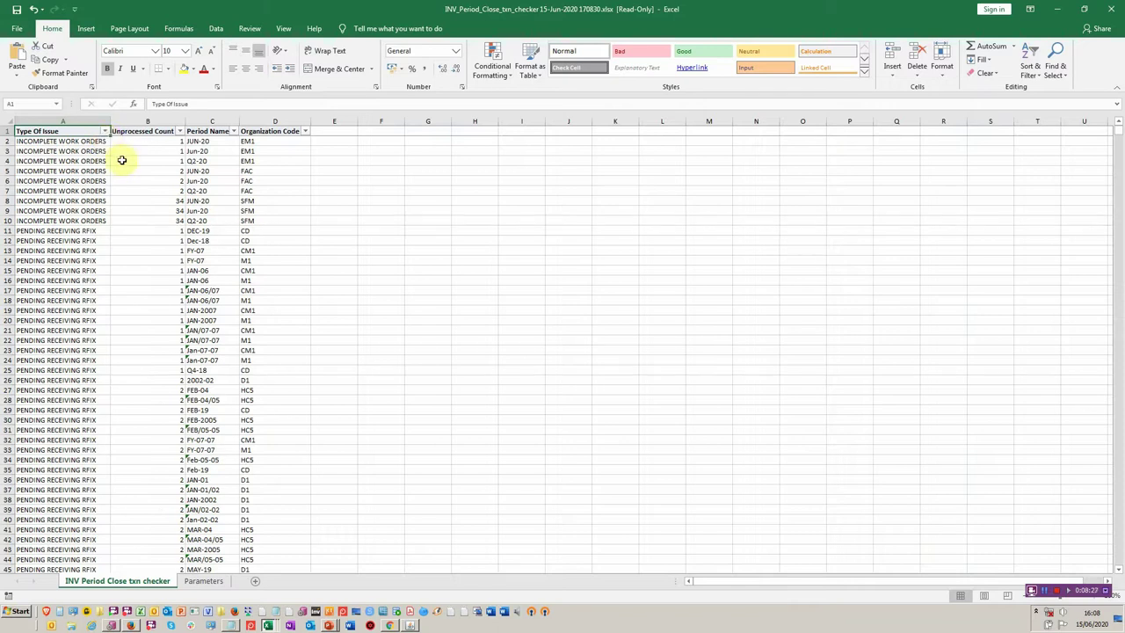
drag(127, 149, 126, 144)
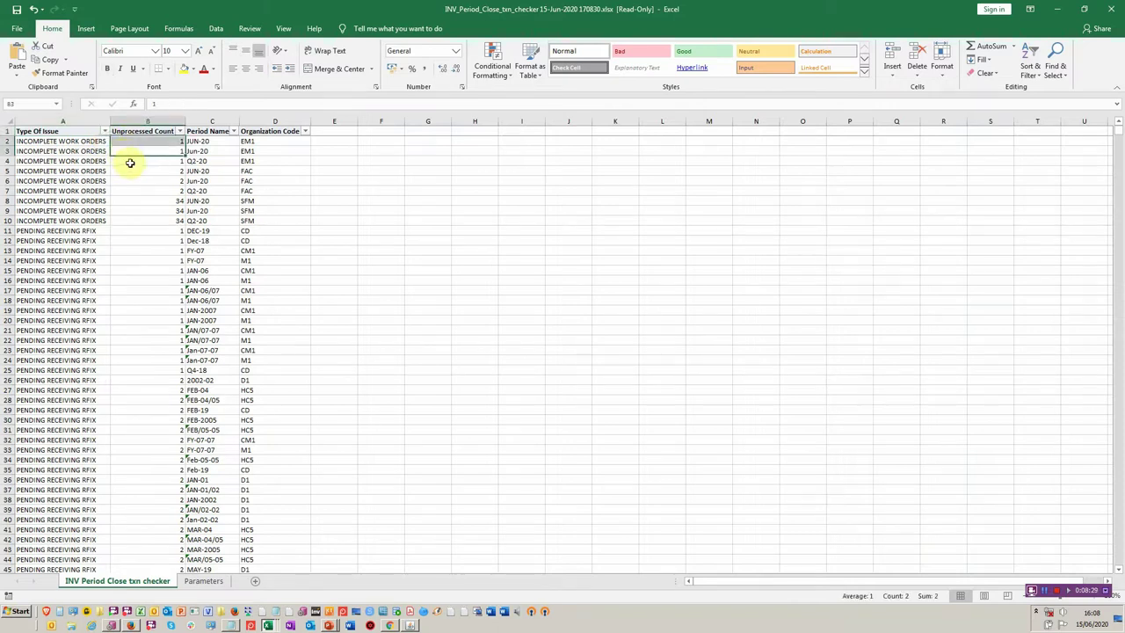
click(121, 162)
click(97, 141)
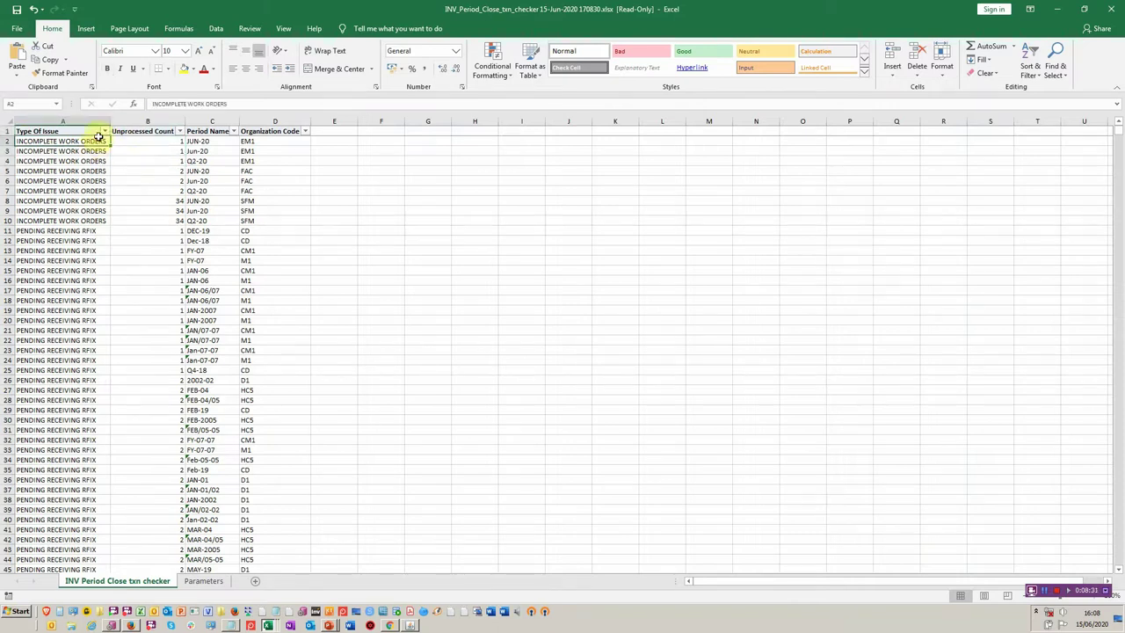
click(104, 131)
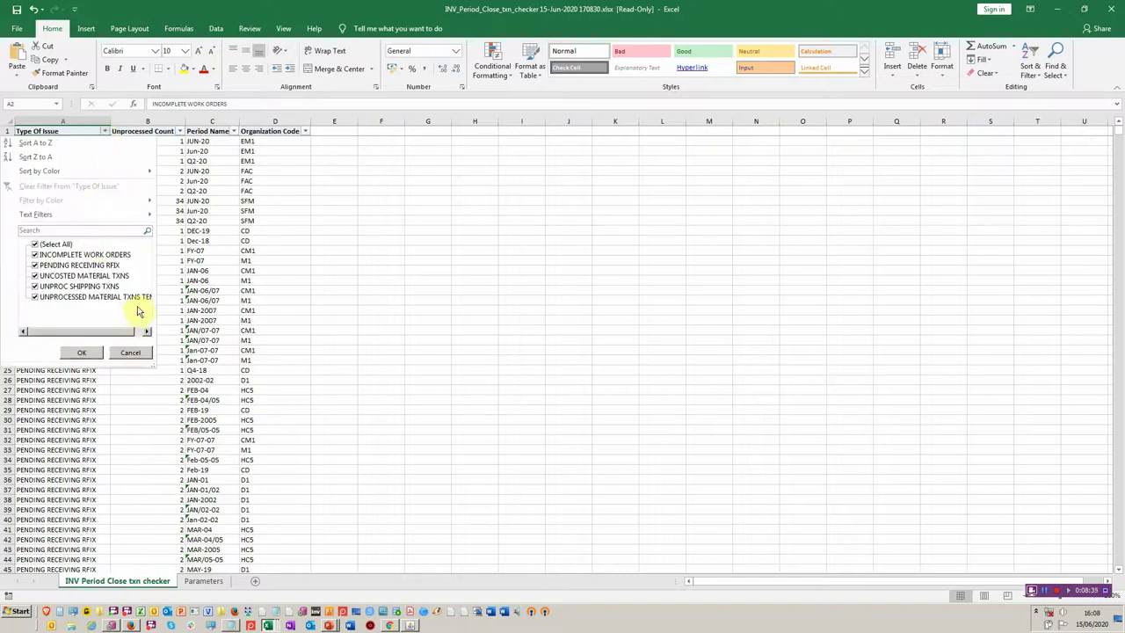
click(141, 353)
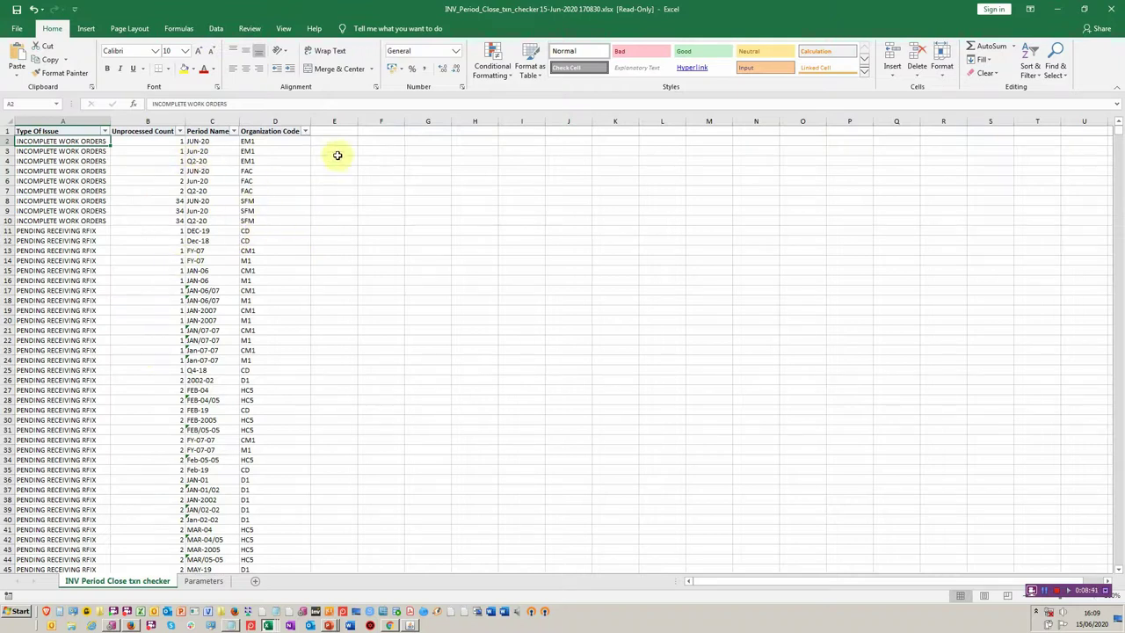
key(alt+Tab)
key(alt+Tab)
key(alt+Tab)
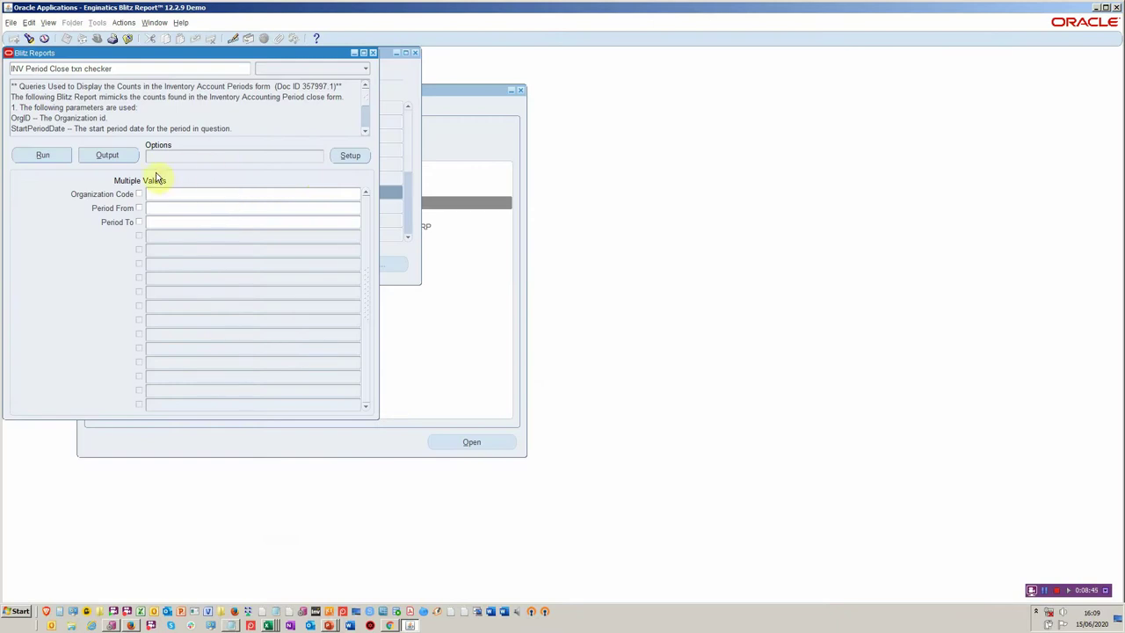
Open INV Period Close txn checker's setup and scroll through its UNION-based SQL query
click(337, 155)
scroll(160, 180, down, 2)
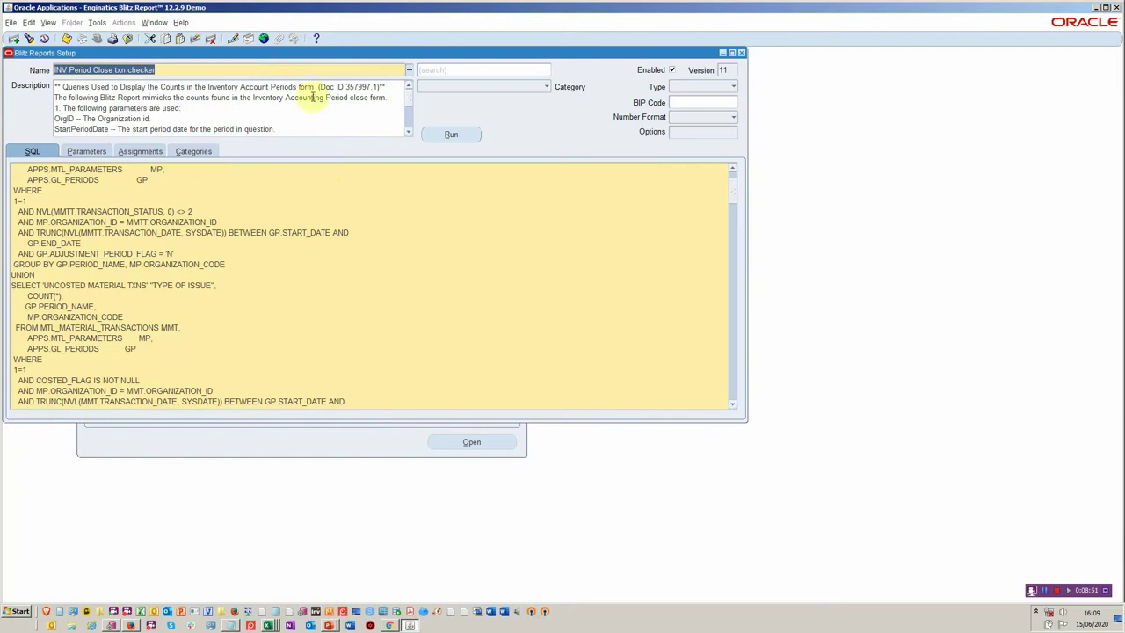
scroll(210, 232, down, 5)
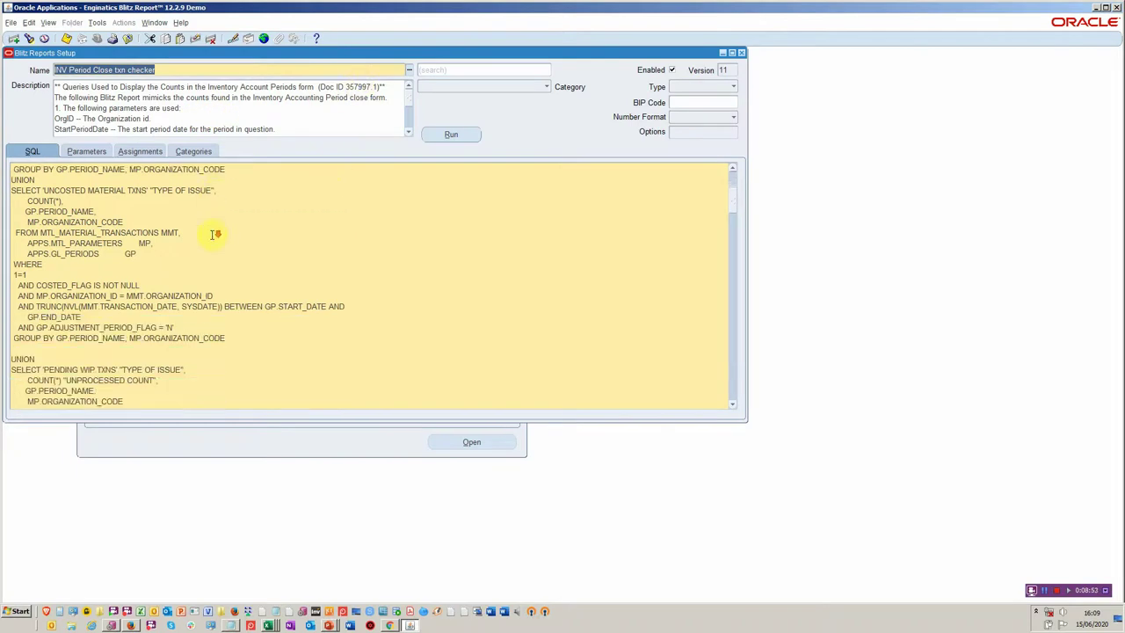
scroll(211, 235, down, 6)
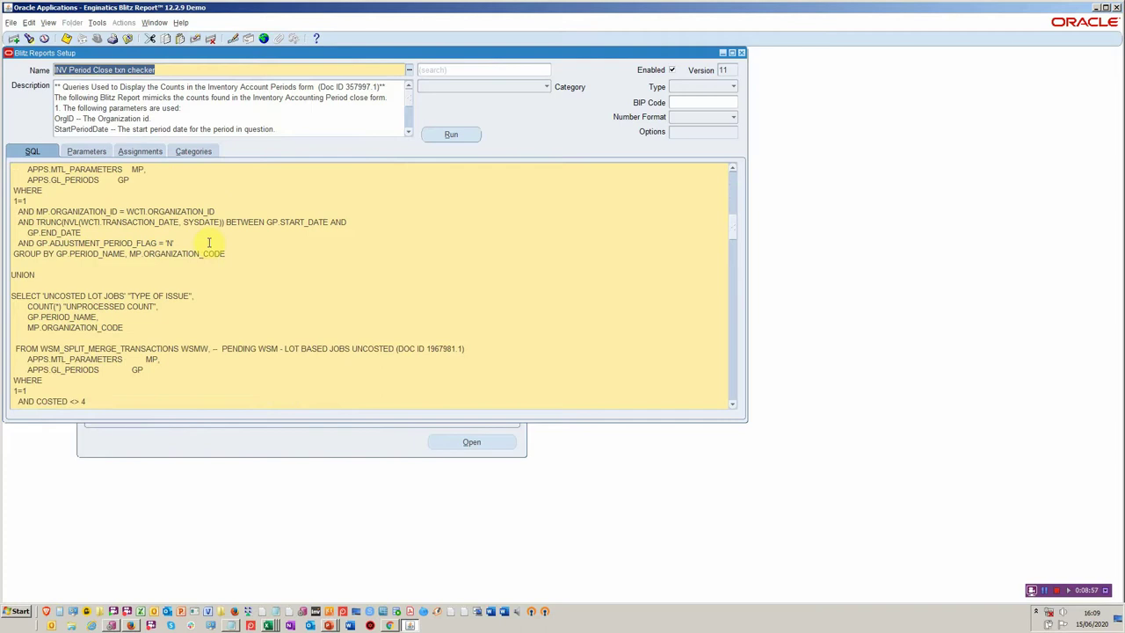
scroll(204, 251, down, 5)
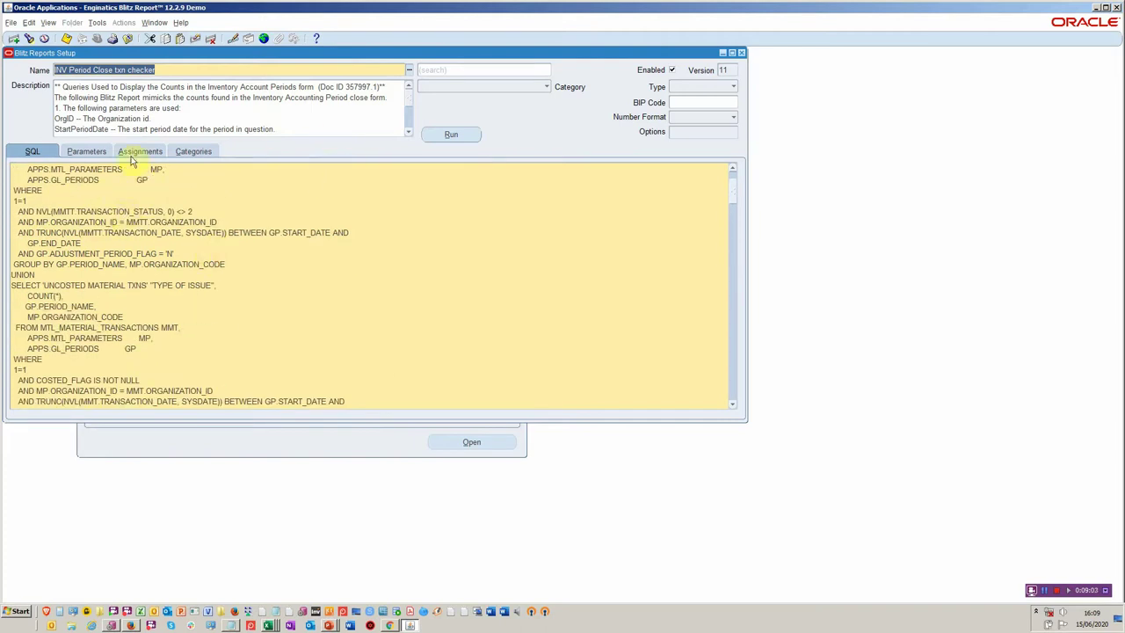
Switch to Order Management Super User, Vision Operations (USA) and run ONT Transaction Types
click(742, 54)
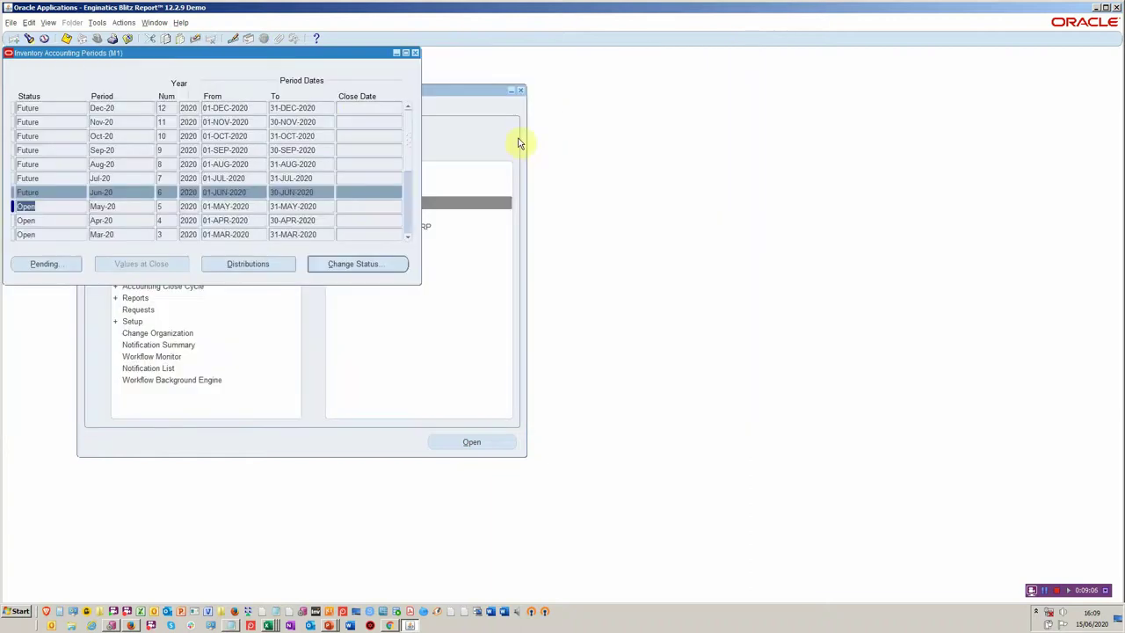
click(416, 54)
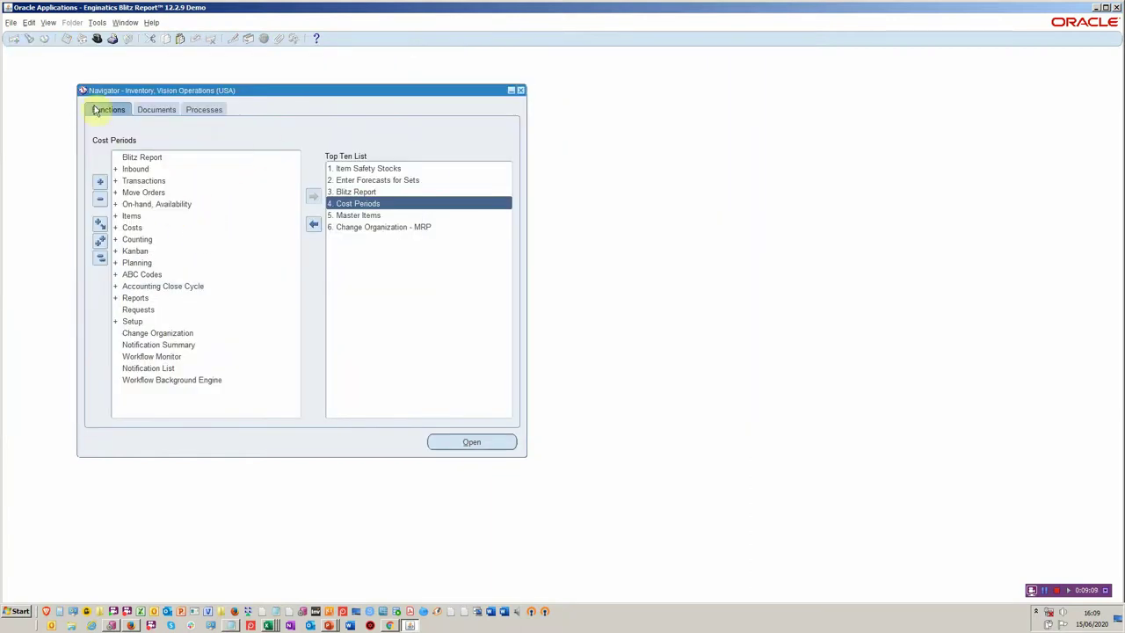
click(97, 39)
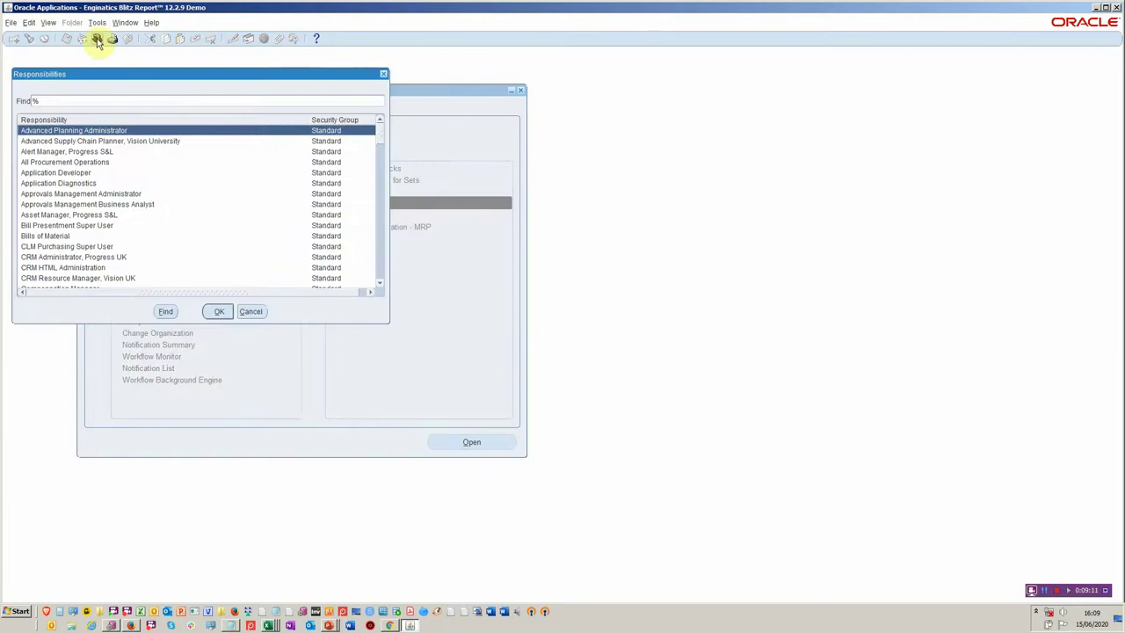
text(o)
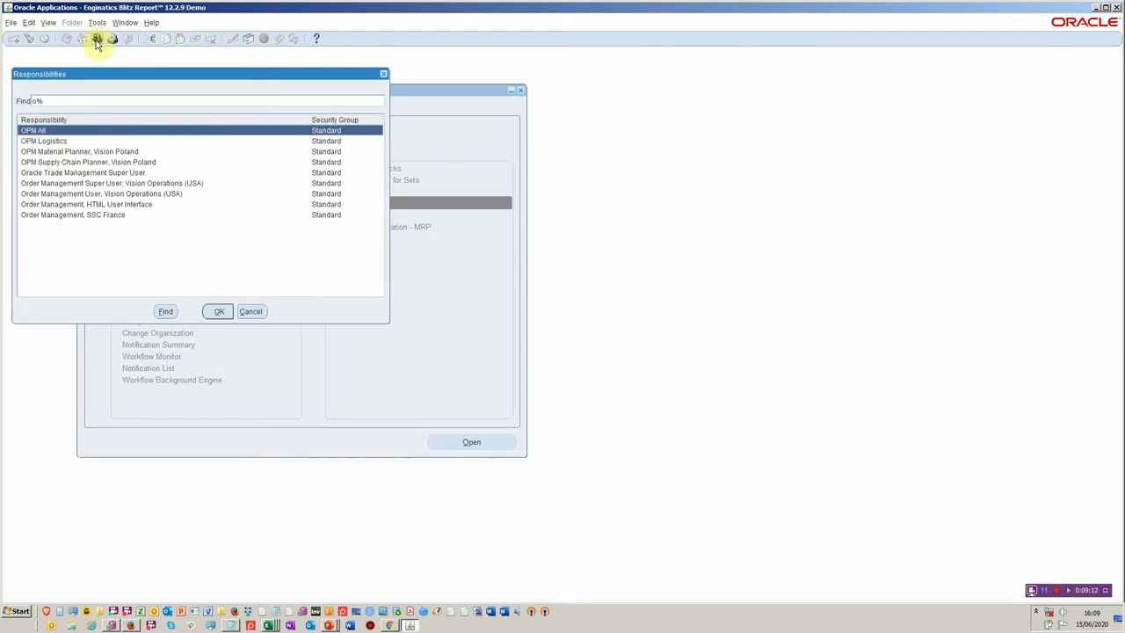
double_click(167, 183)
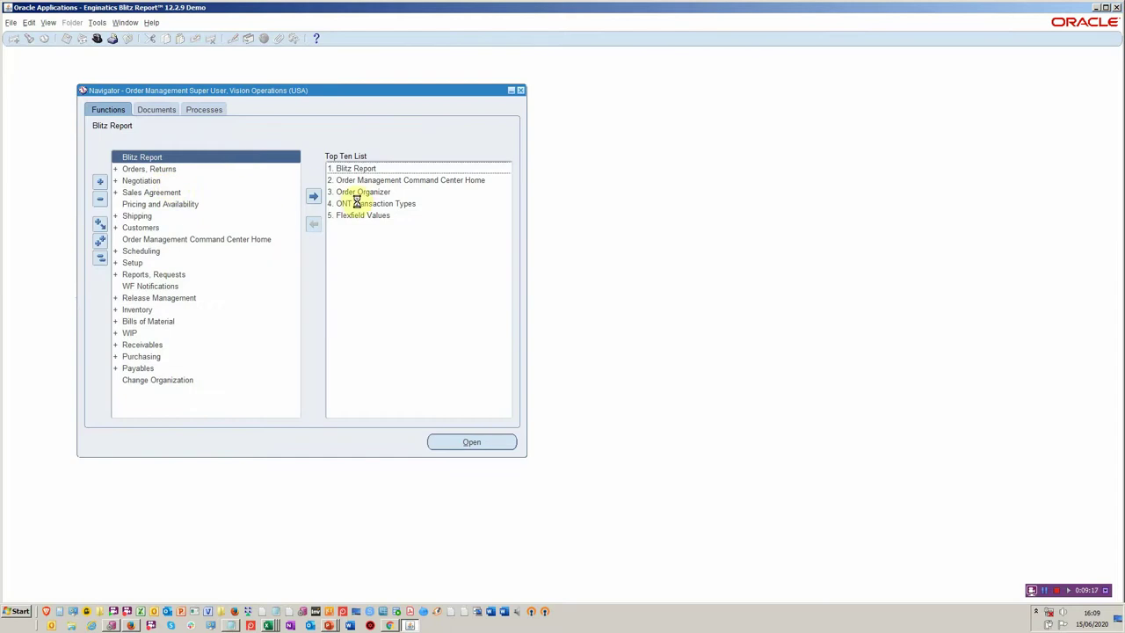
double_click(351, 203)
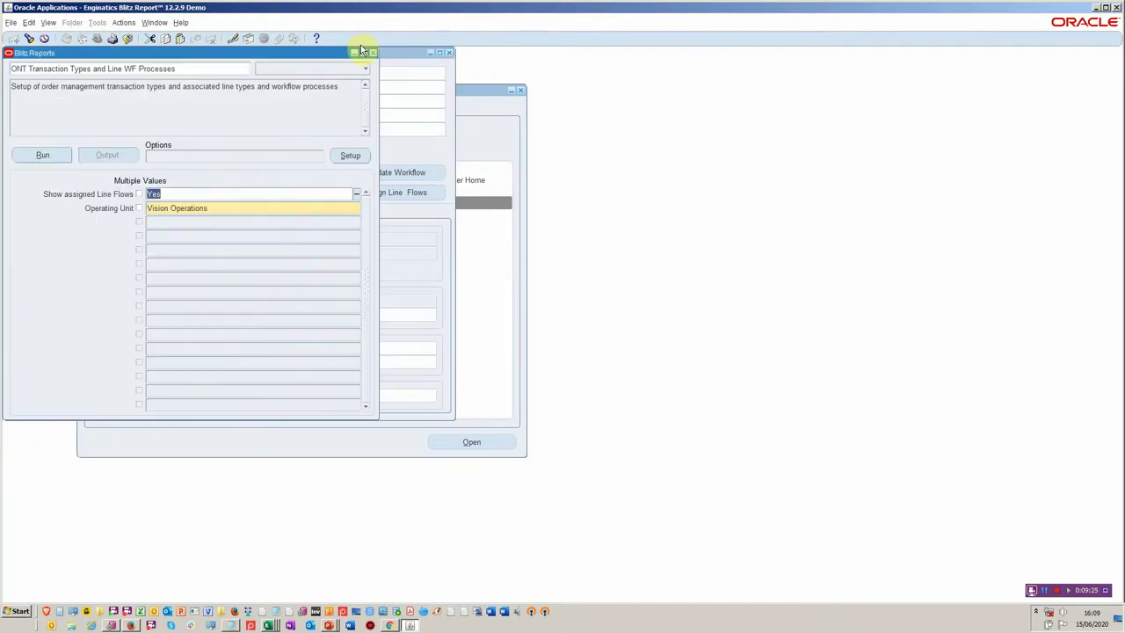
click(39, 155)
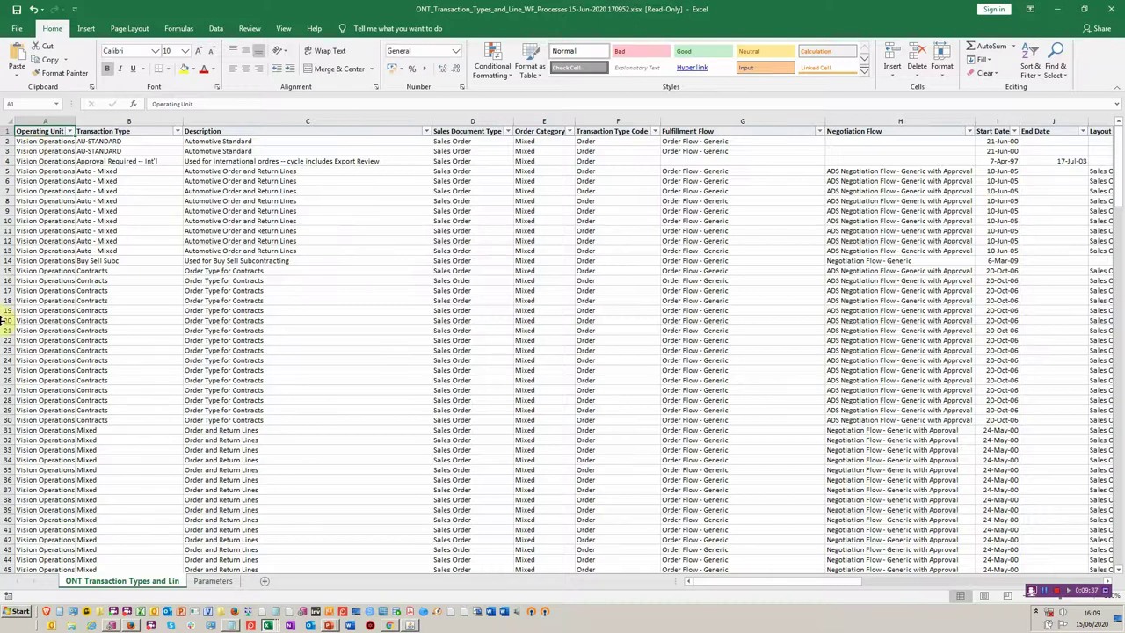
Read the Approval Required -- Int'l transaction type across row 4's columns, then return to Oracle
click(159, 164)
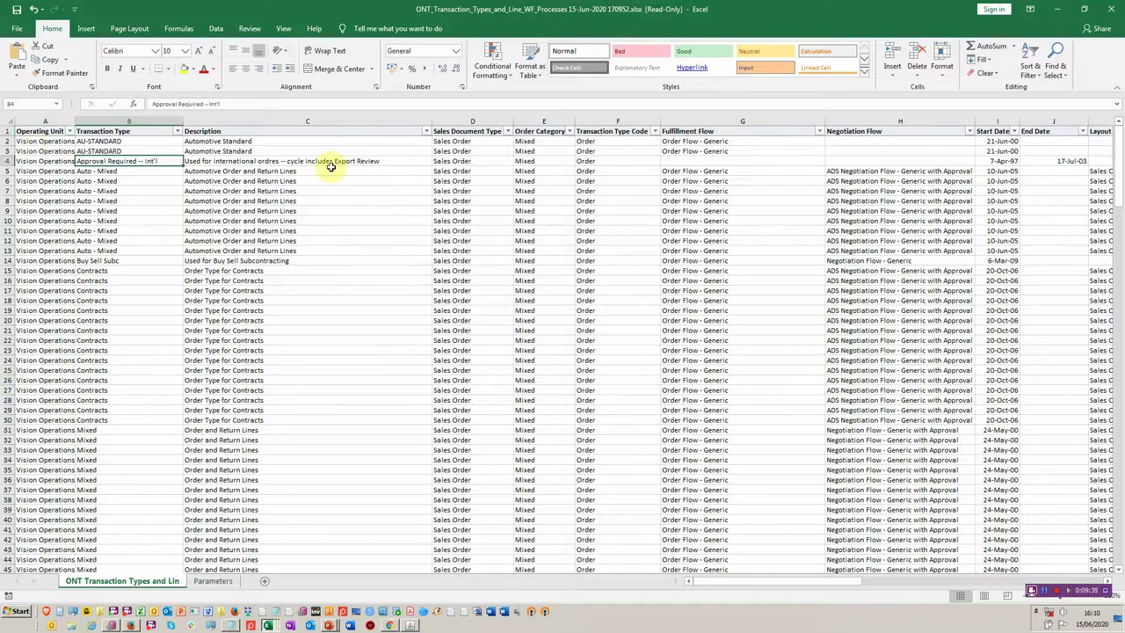
key(Right)
key(Right)
key(Right)
key(Right)
key(Right)
key(Right)
key(Right)
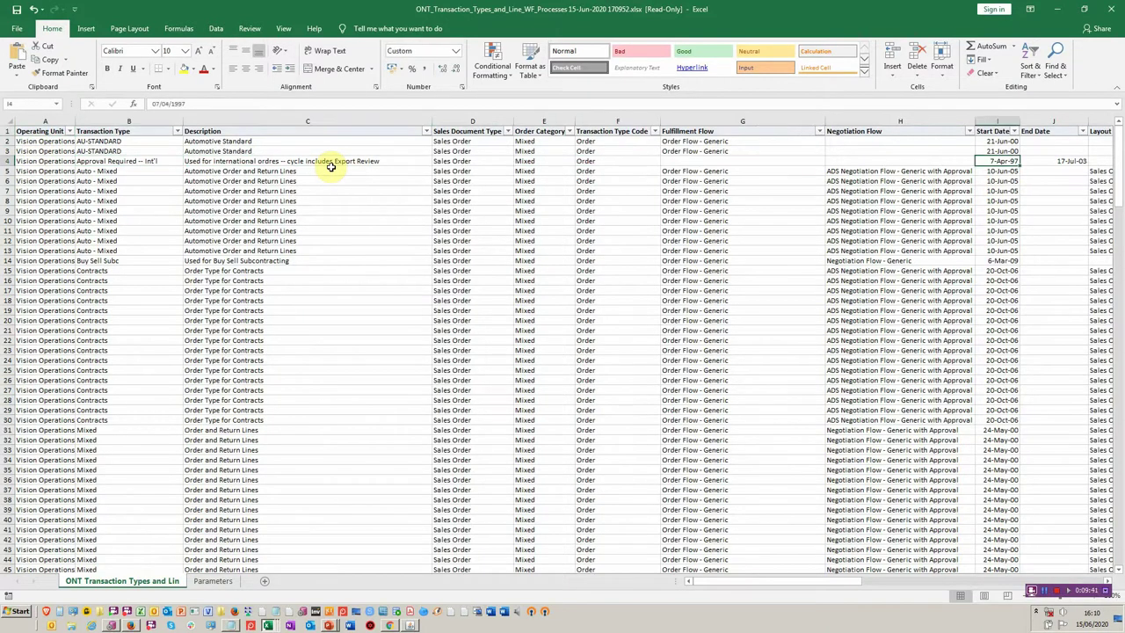
key(Left)
key(Left)
key(Right)
key(Right)
key(Right)
key(Right)
key(Right)
key(Right)
key(Right)
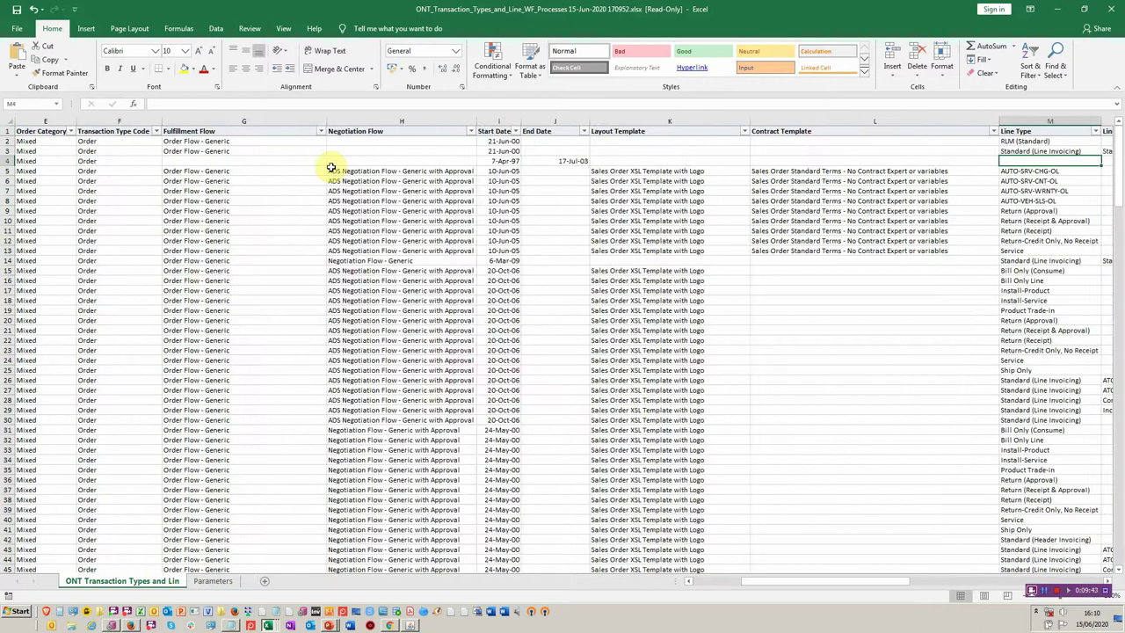
key(Right)
key(Right)
key(Right)
key(Right)
key(Right)
key(Right)
key(Right)
key(Right)
key(Right)
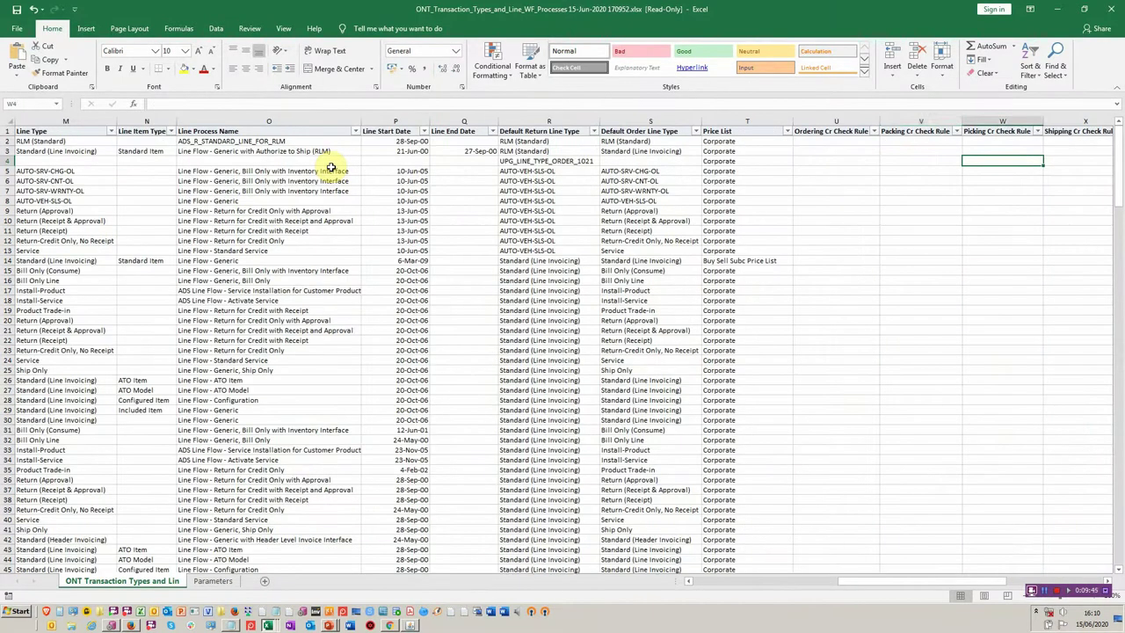
key(Left)
key(Left)
key(Left)
key(Right)
key(Right)
key(Right)
key(Right)
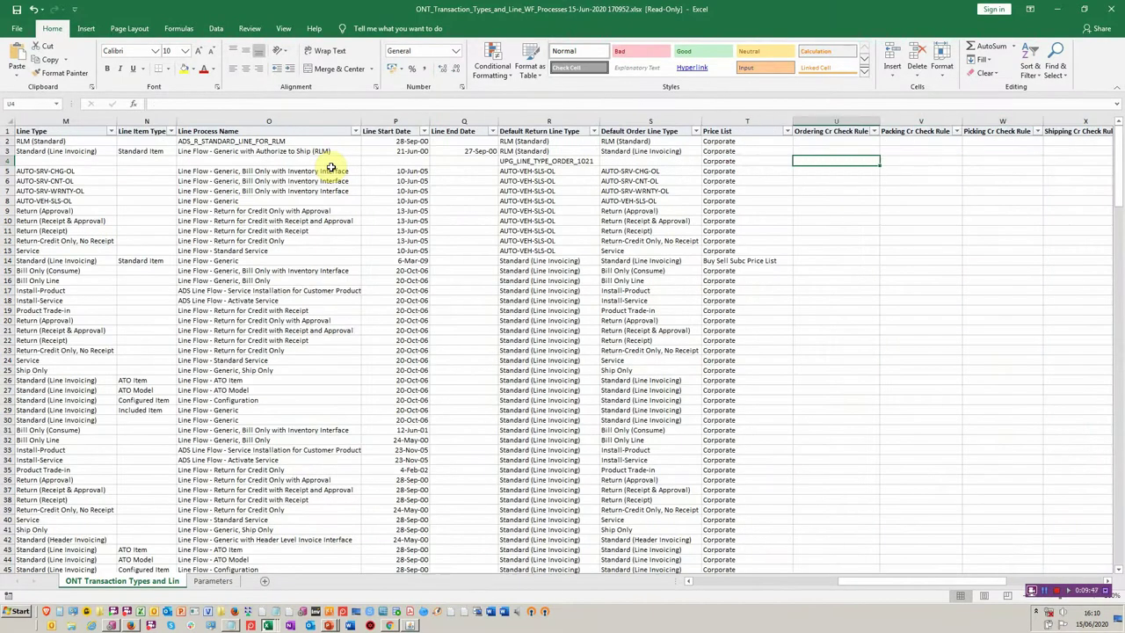
key(Right)
key(Right)
key(Right)
key(Right)
key(Right)
key(Right)
key(Right)
key(Right)
key(Right)
key(Right)
key(Right)
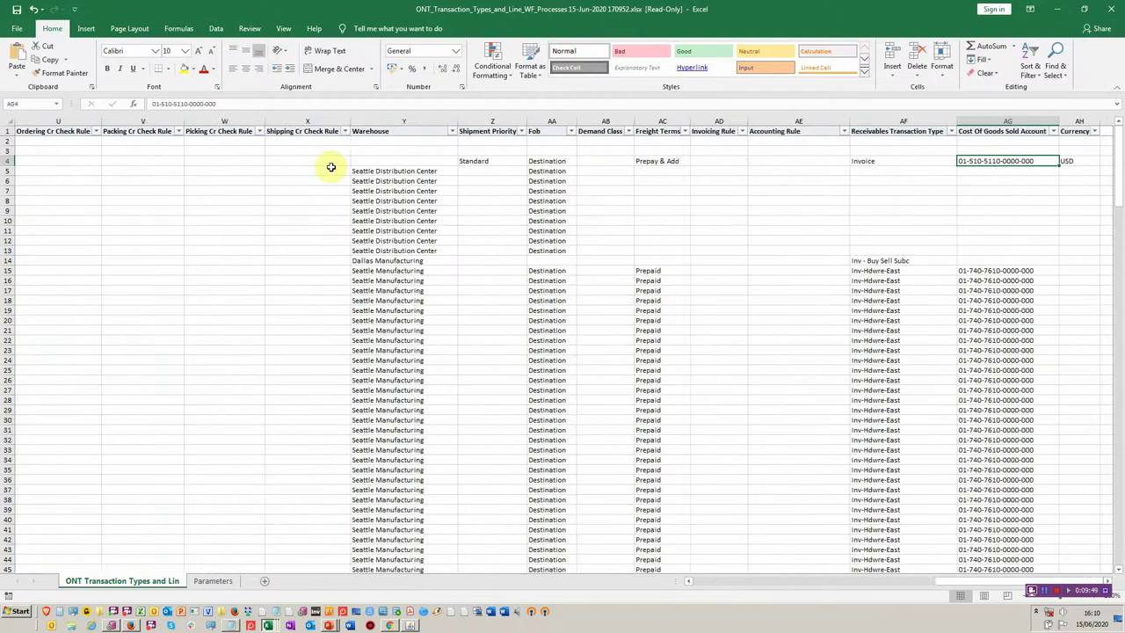
key(Left)
key(Left)
key(Left)
key(Left)
key(Left)
key(Left)
key(Left)
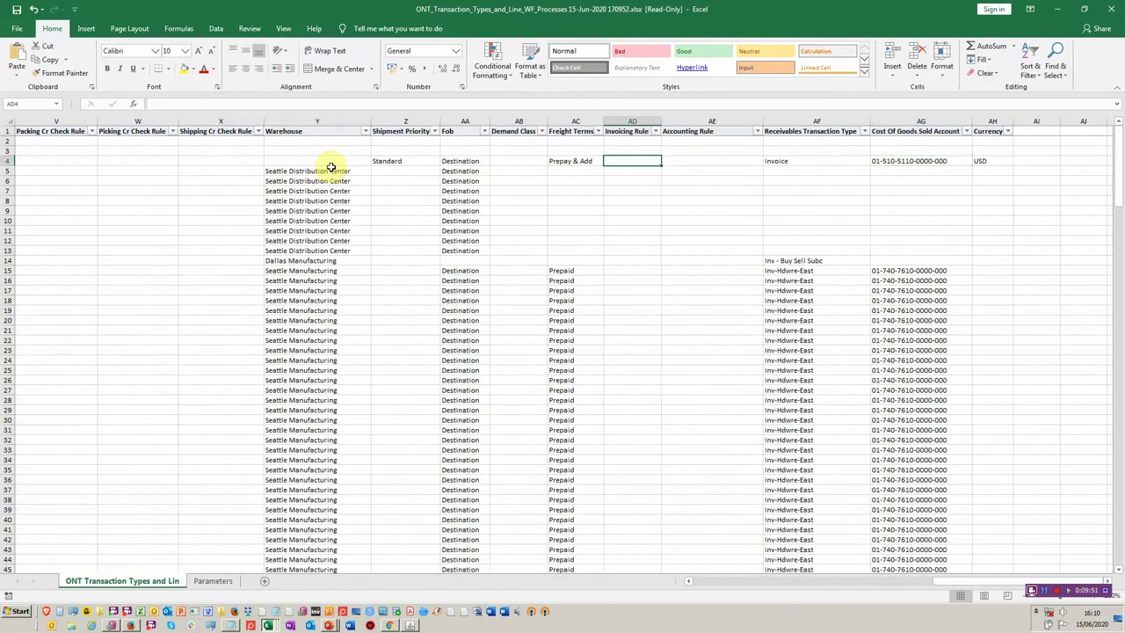
key(Left)
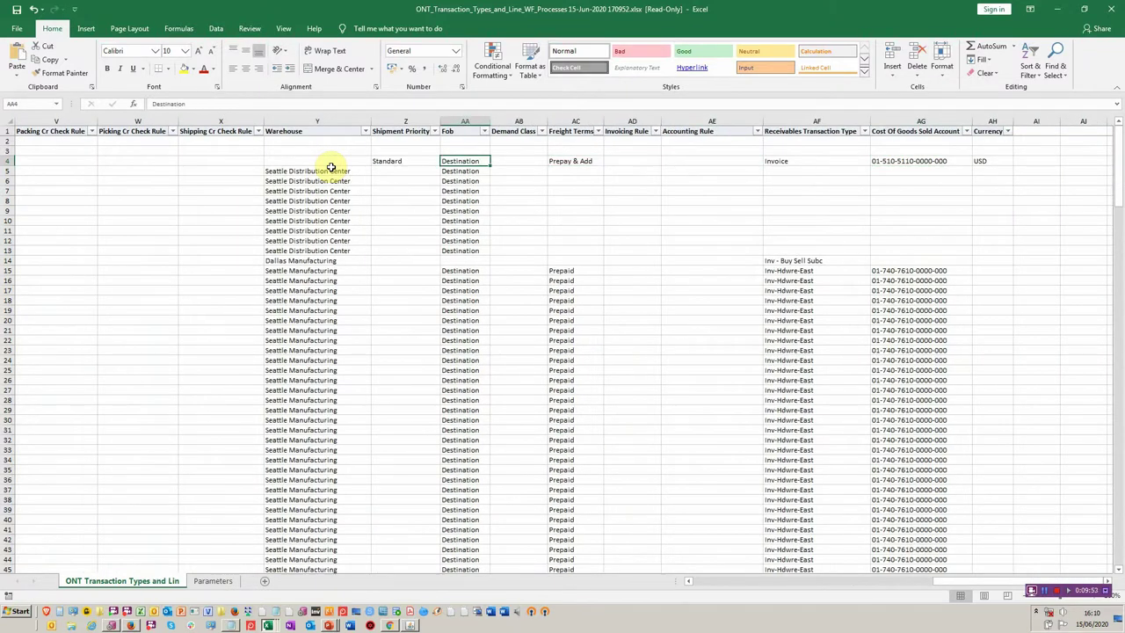
key(Left)
key(Left)
key(Left)
key(Left)
key(Left)
key(Left)
key(Left)
key(Left)
key(Left)
key(Left)
key(Left)
key(Left)
key(Left)
key(Left)
key(Left)
key(Left)
key(Left)
key(Left)
key(Left)
key(Left)
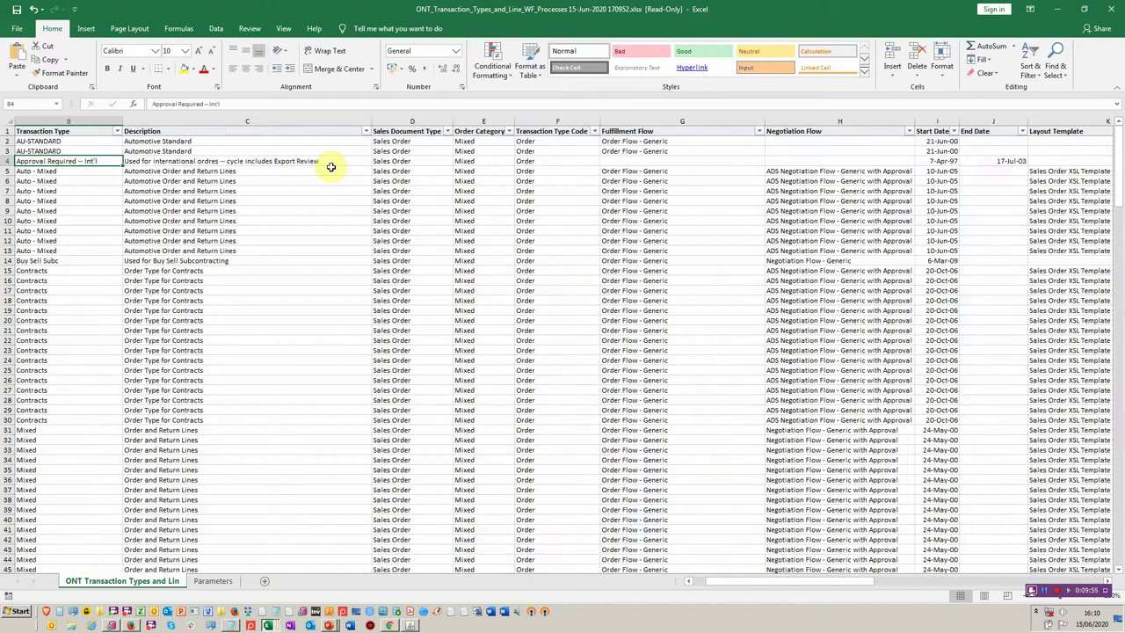
key(Left)
key(alt+Tab)
key(alt+Tab)
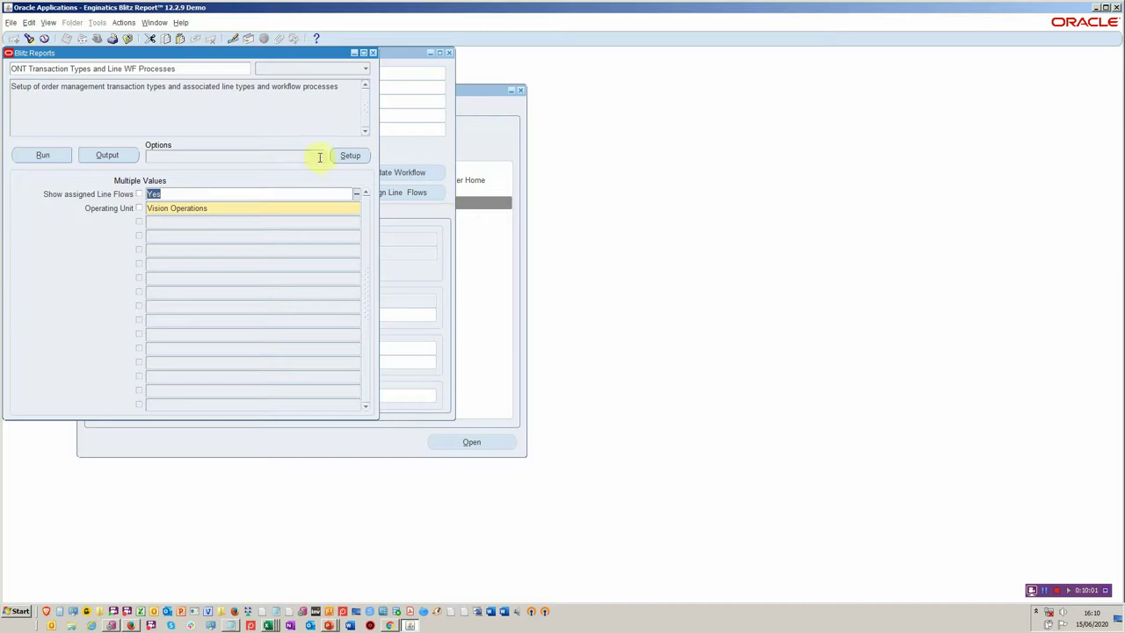
Close the open Blitz Report and transaction types forms, then switch to the System Administrator responsibility
click(373, 53)
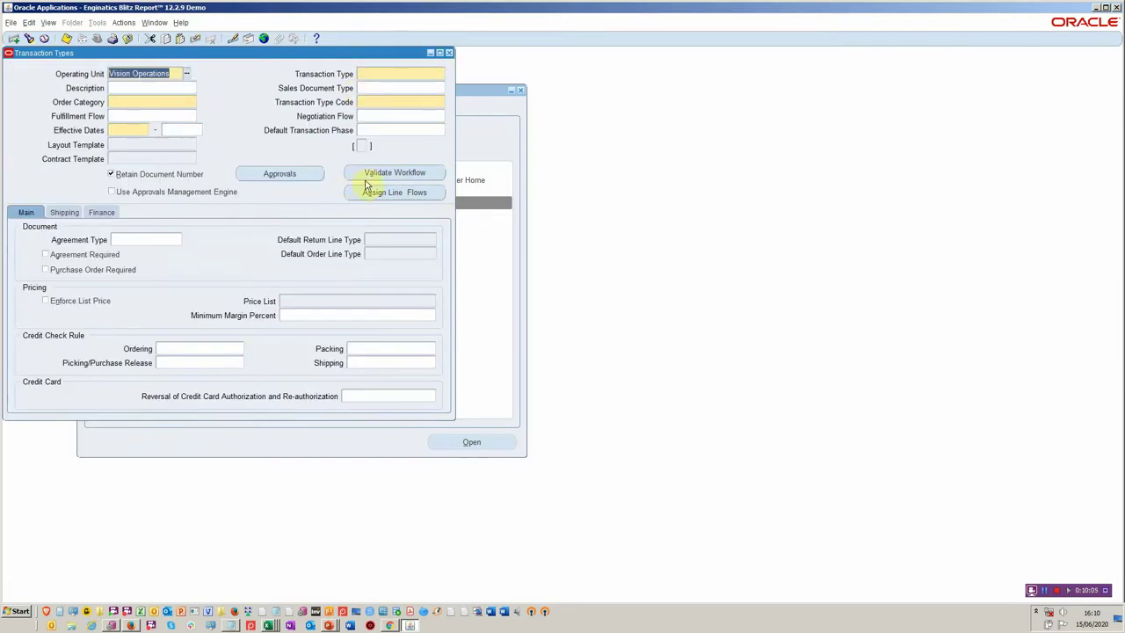
key(F4)
click(97, 40)
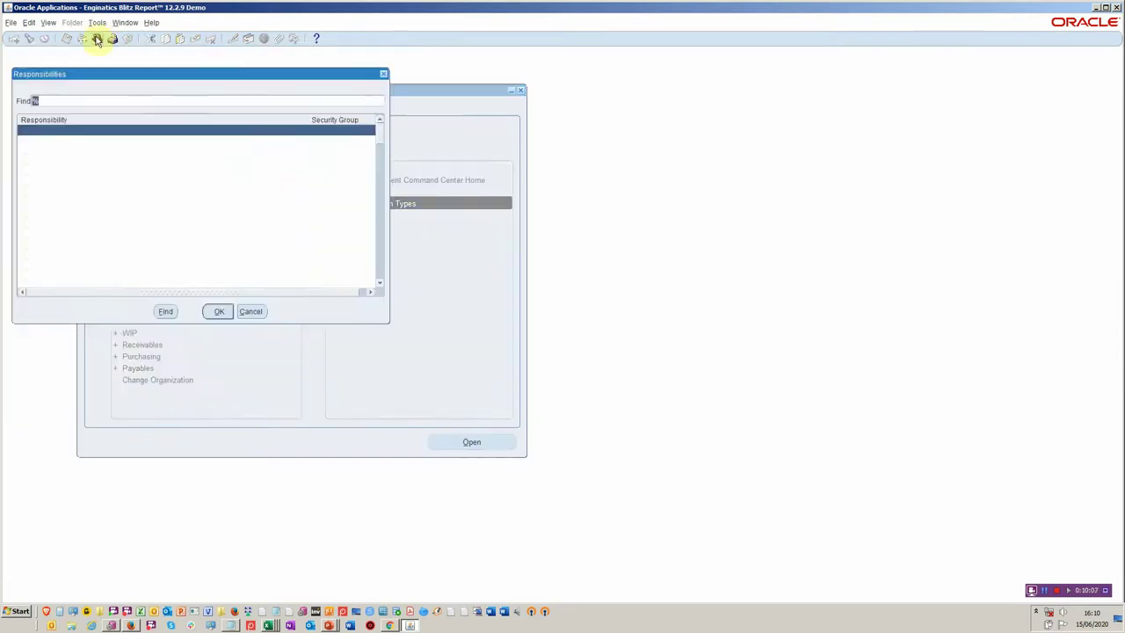
text(s%)
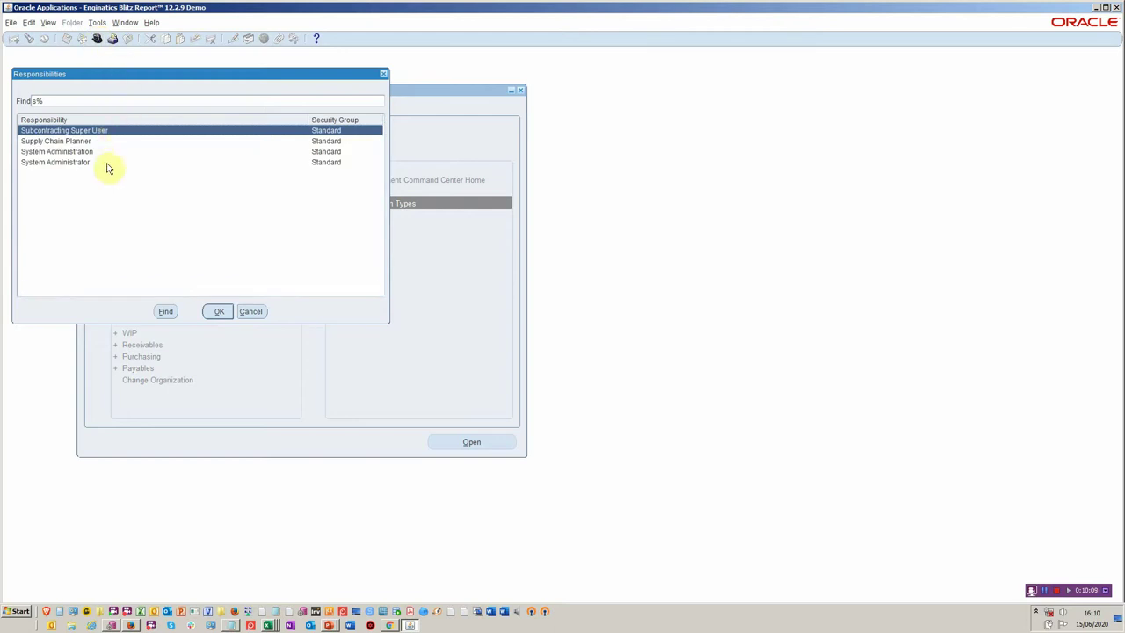
double_click(106, 164)
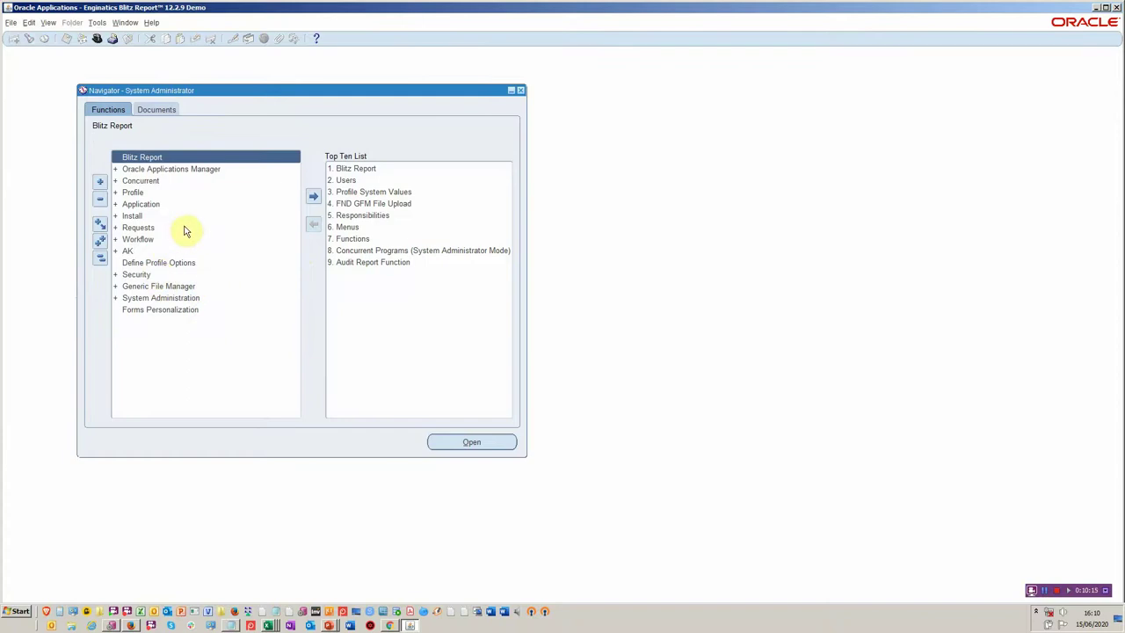
Open the Security audit report with group AUDIT_SUPPLIER and table IBY_EXT_BANK_ACCOUNTS
double_click(150, 274)
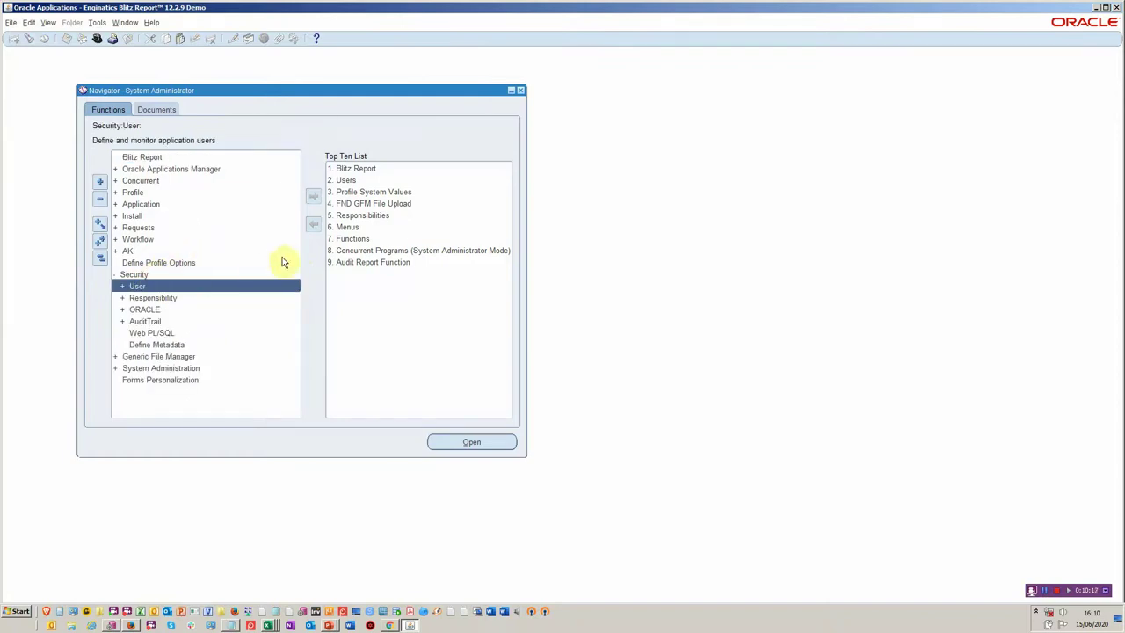
double_click(359, 263)
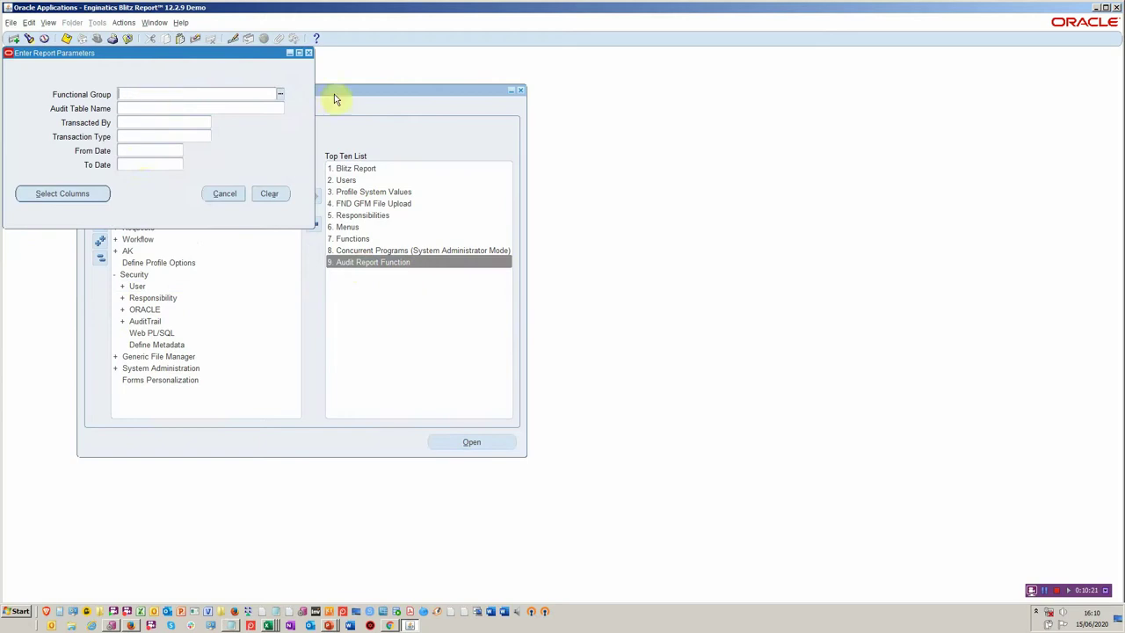
click(277, 94)
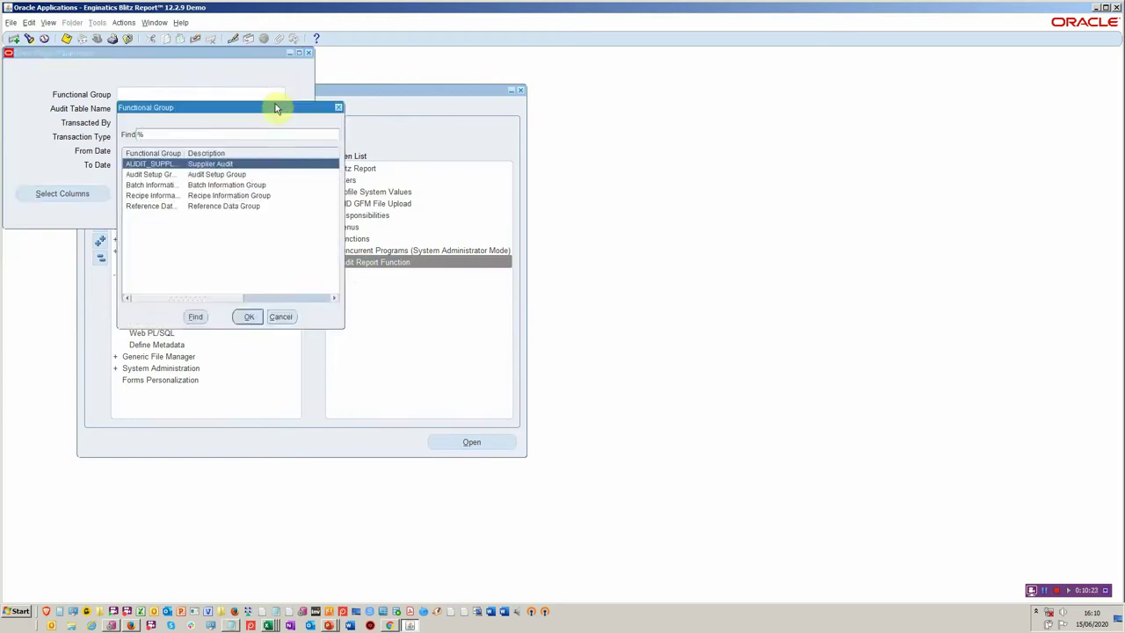
double_click(227, 165)
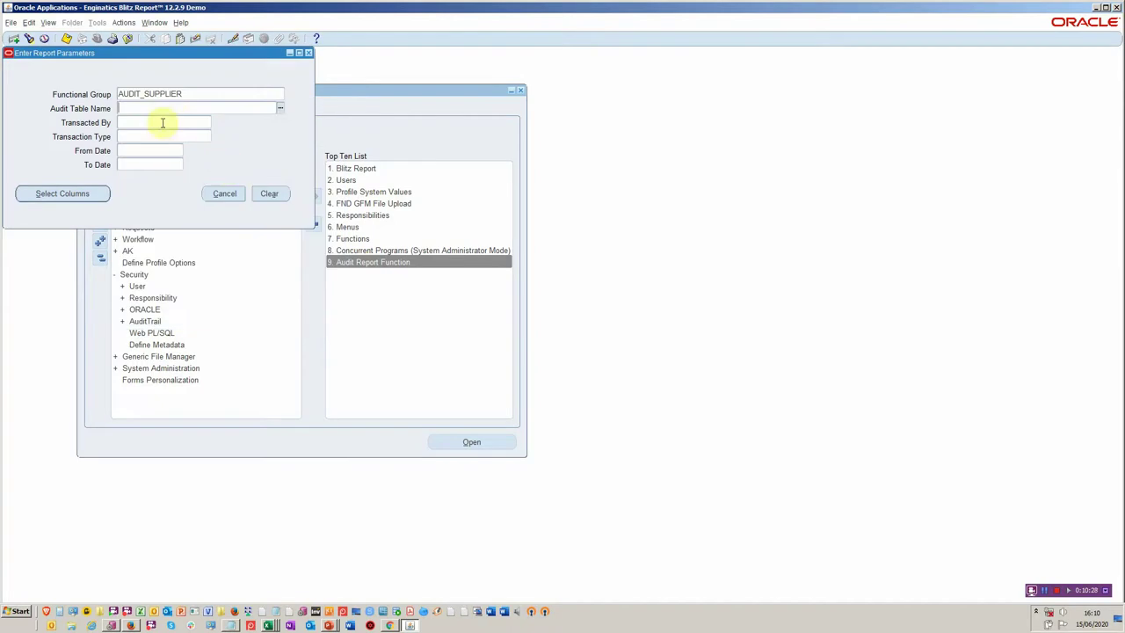
click(279, 108)
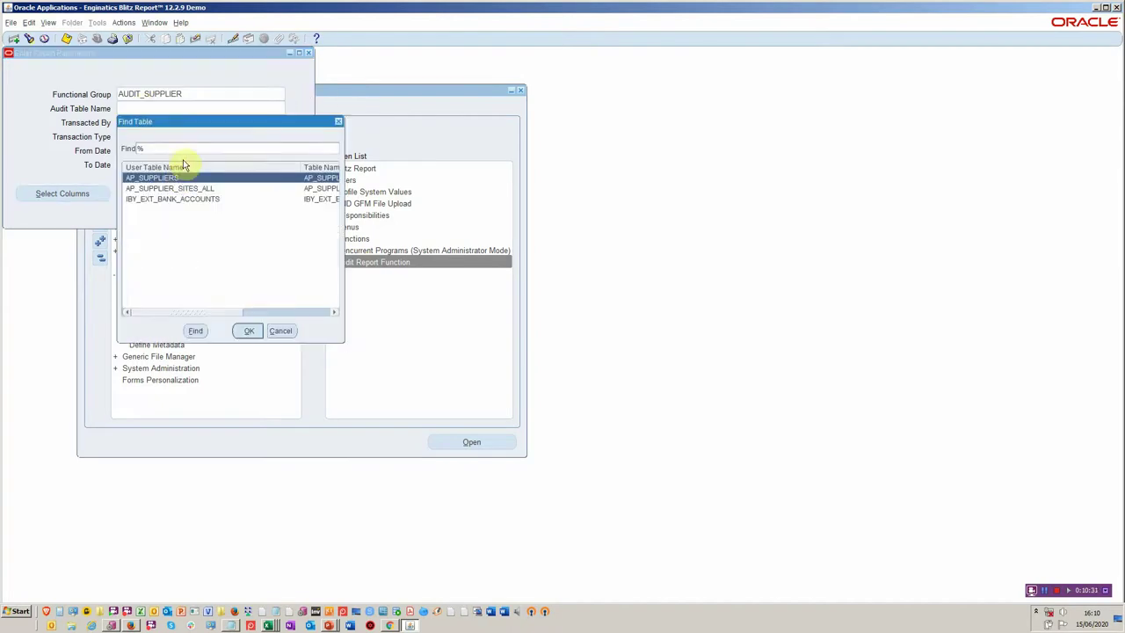
double_click(174, 201)
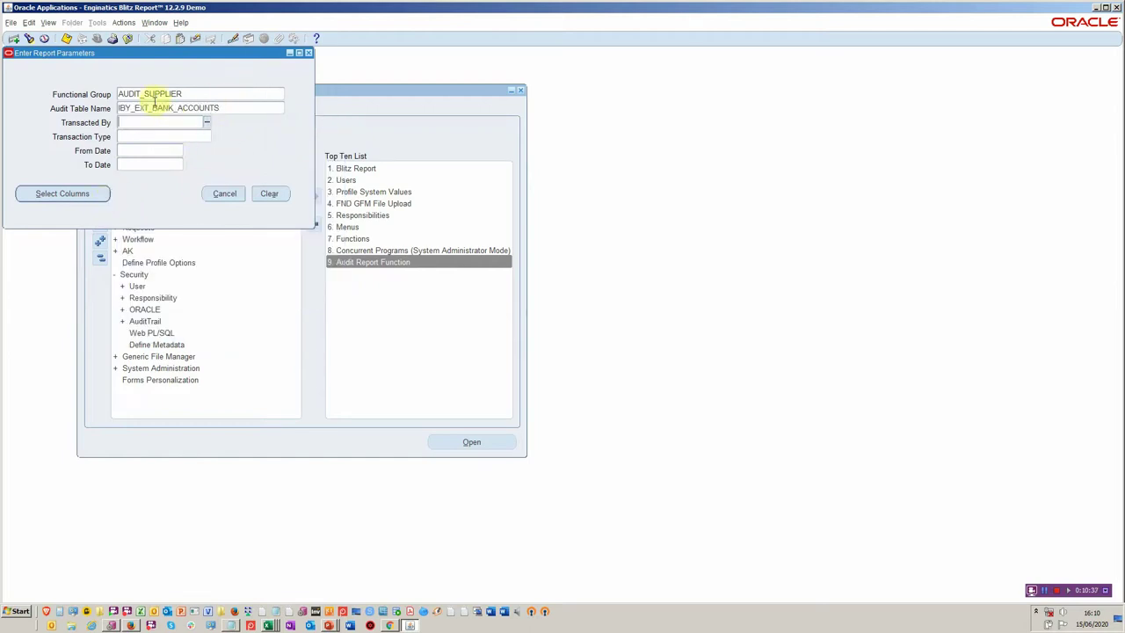
Add BANK_ACCOUNT_NUM and BANK_ACCOUNT_NAME as report columns and submit the report
click(85, 193)
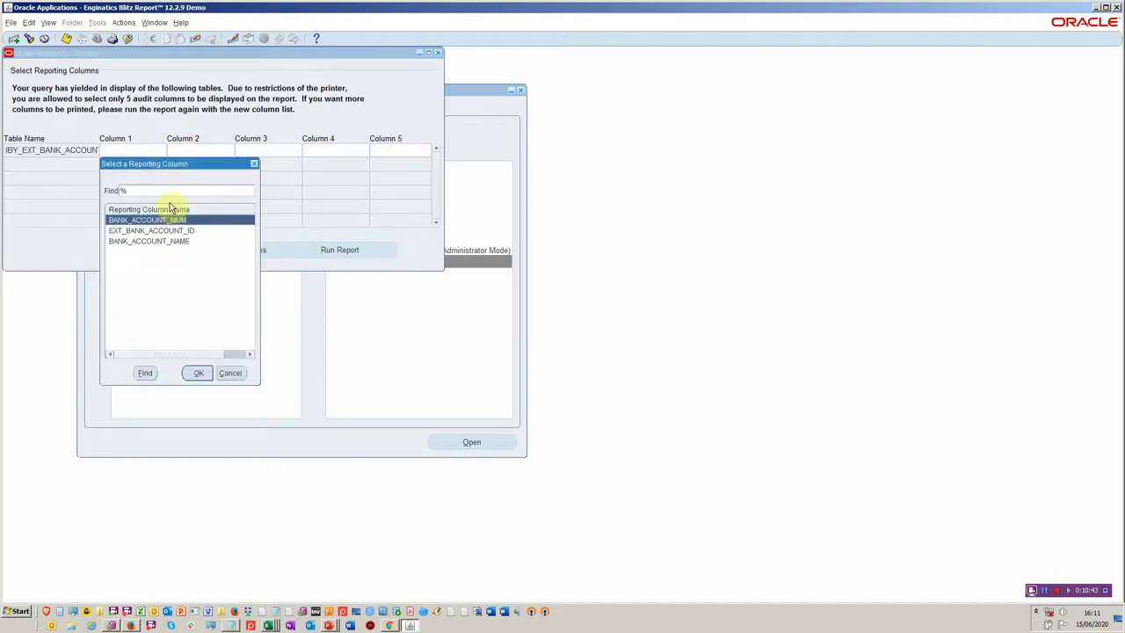
double_click(162, 221)
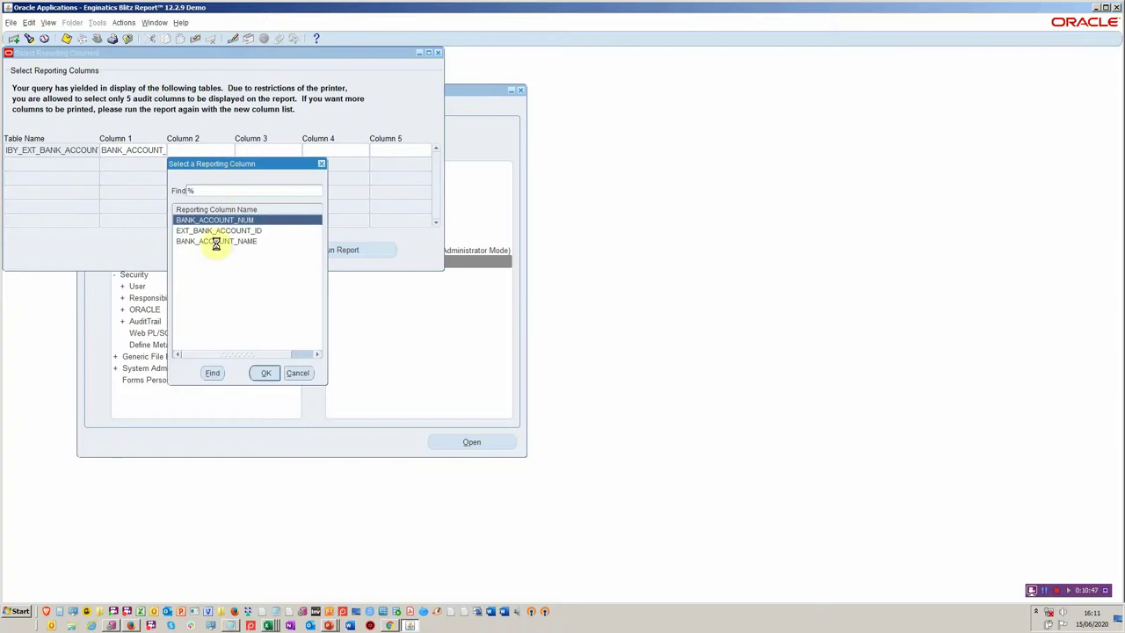
double_click(218, 243)
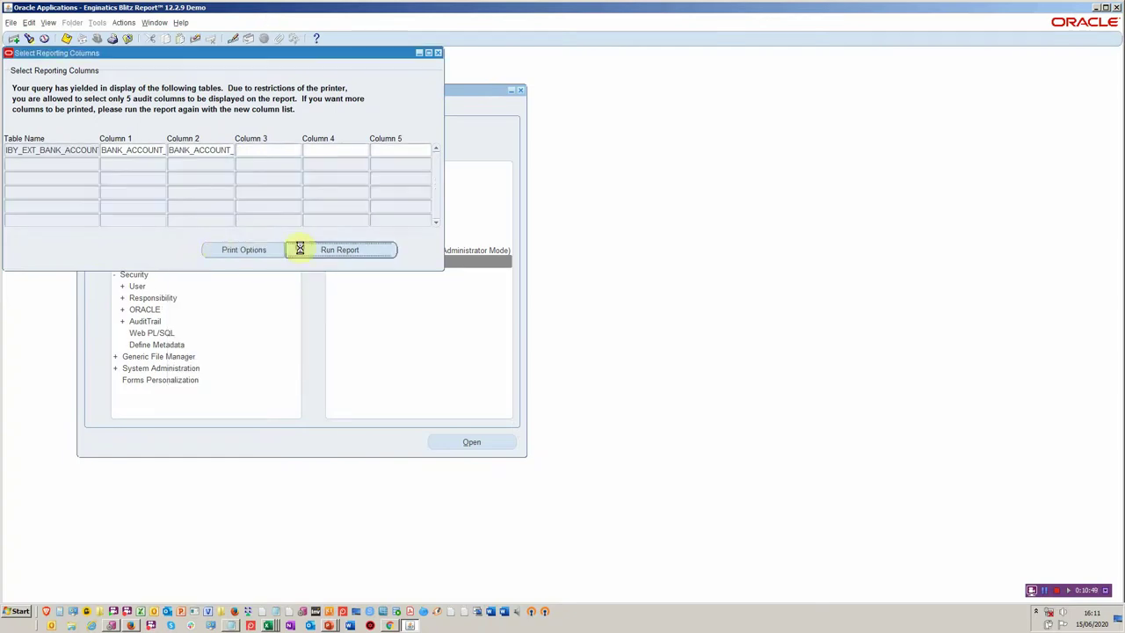
click(299, 251)
click(629, 345)
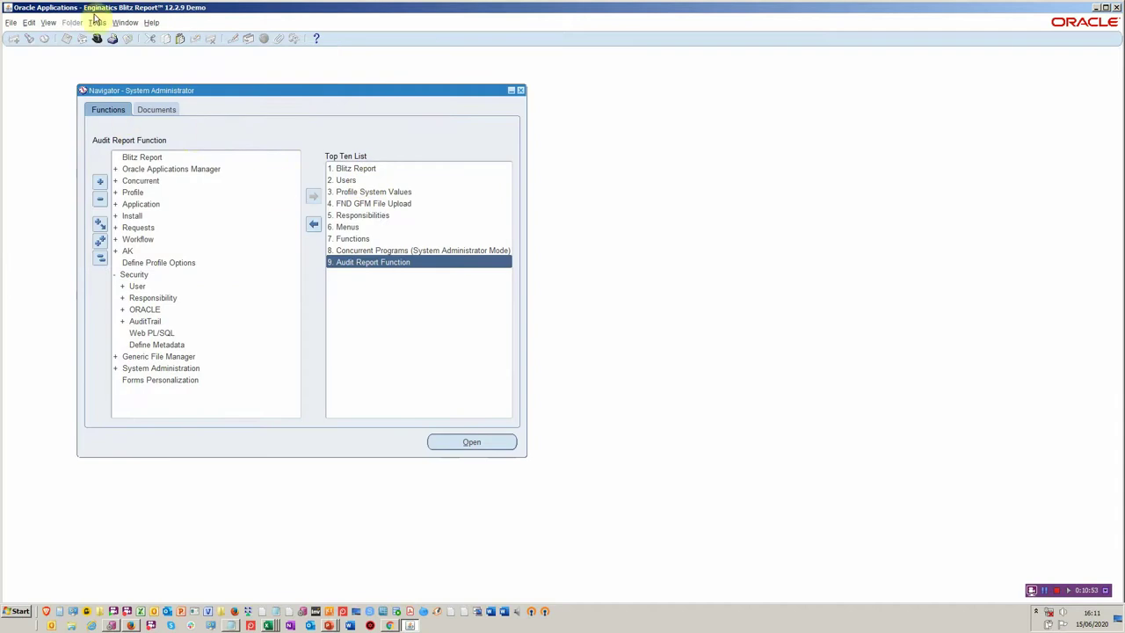
Find the completed Audit Trail Report request and review its bank-account output in the browser
click(55, 25)
click(75, 173)
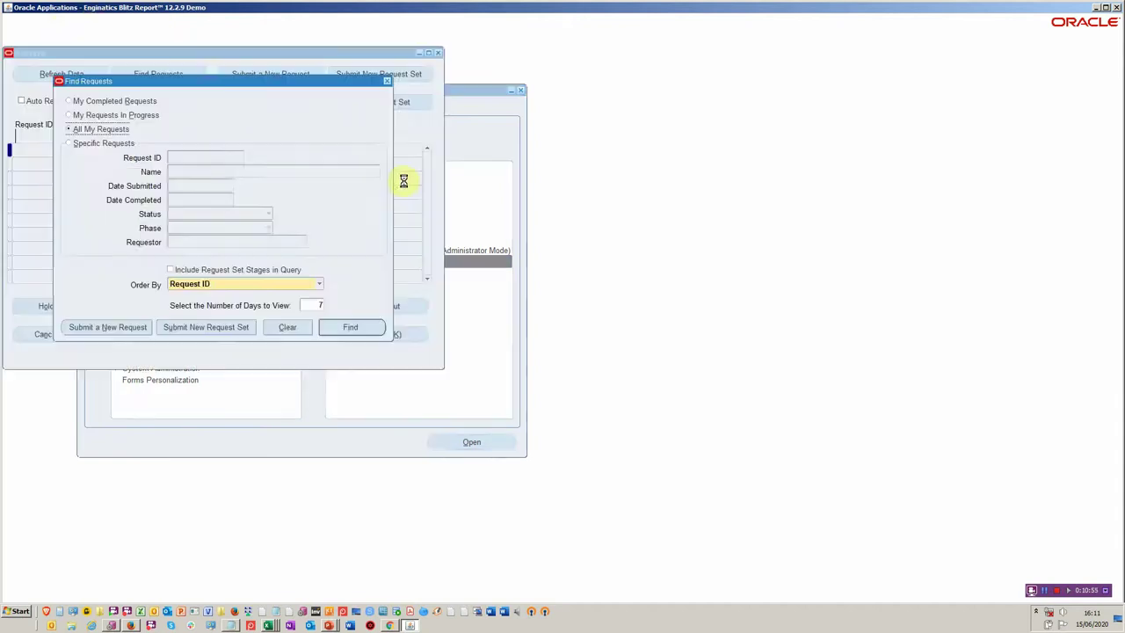
click(350, 326)
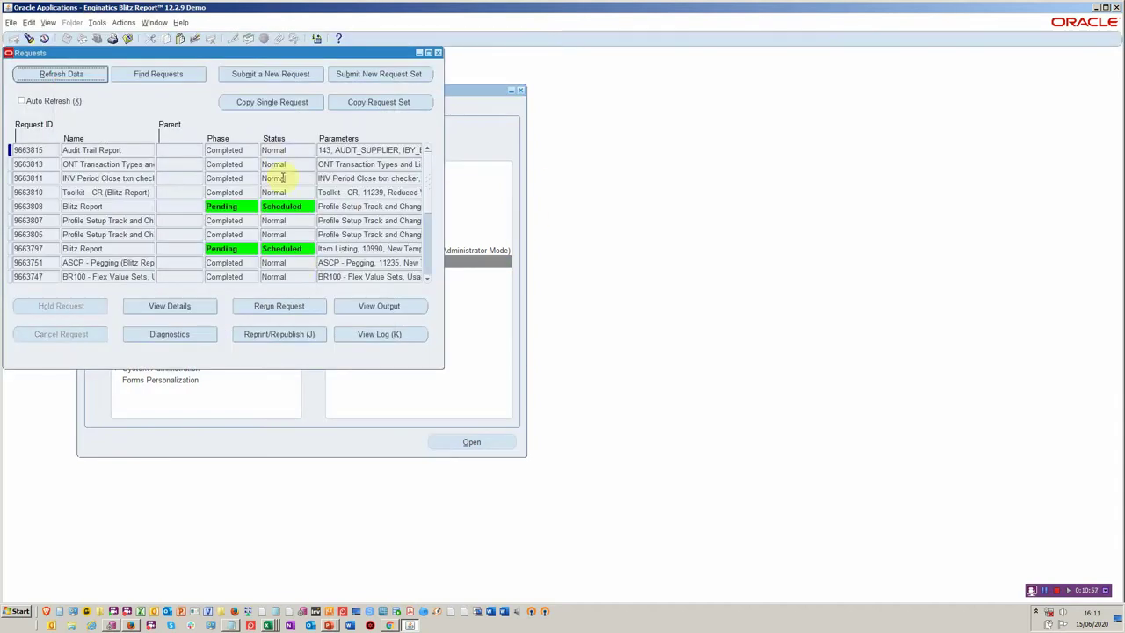
click(360, 315)
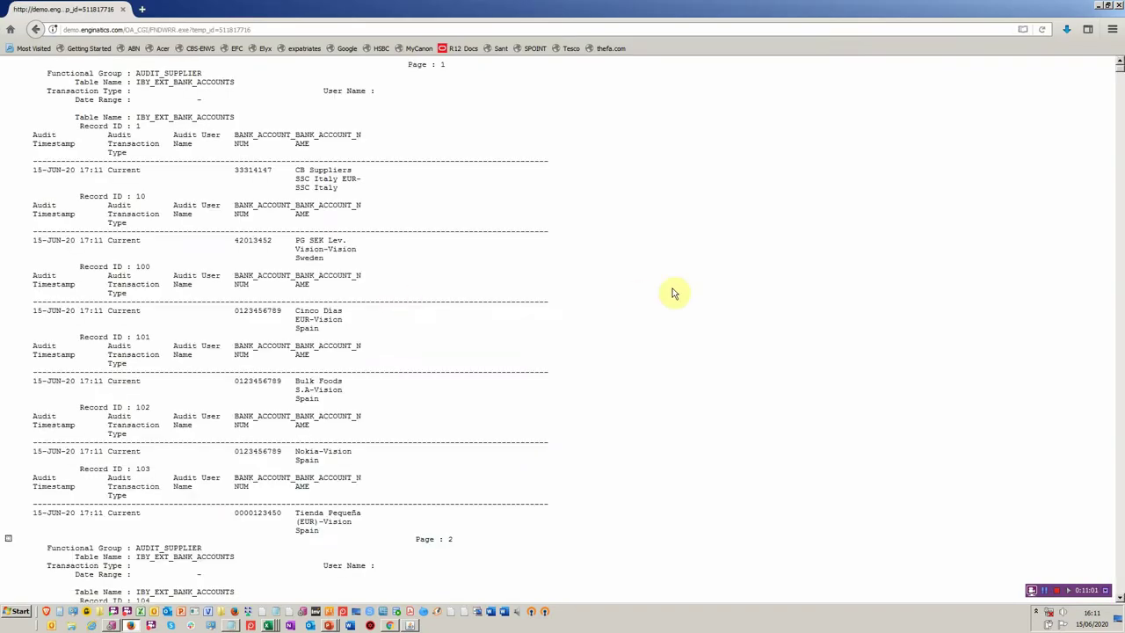
scroll(681, 295, down, 10)
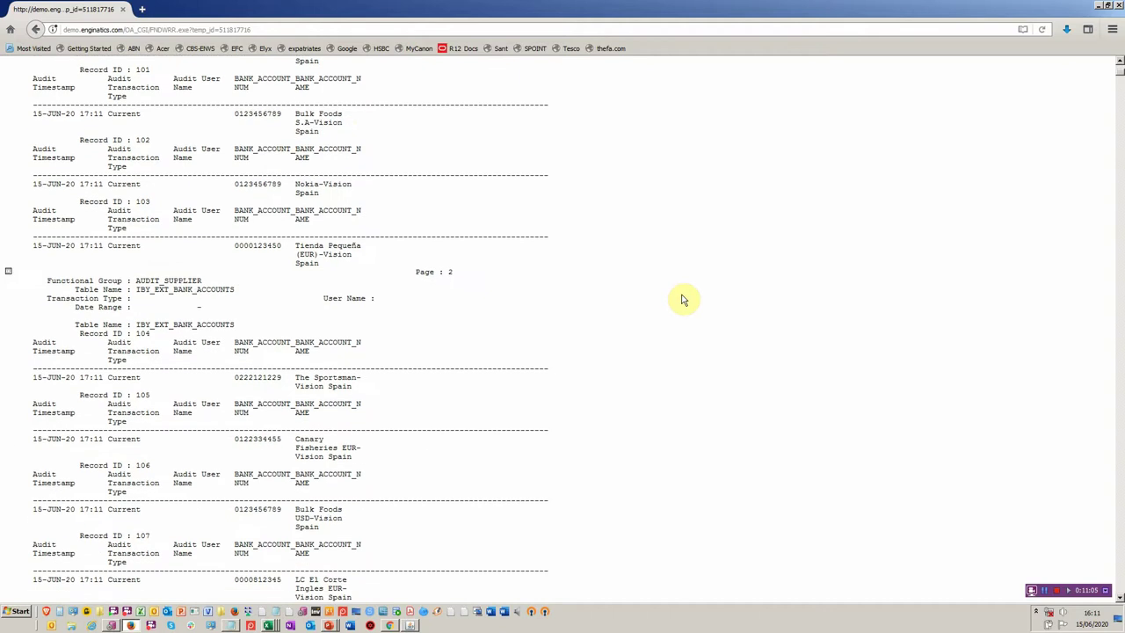
scroll(687, 307, up, 15)
key(alt+Tab)
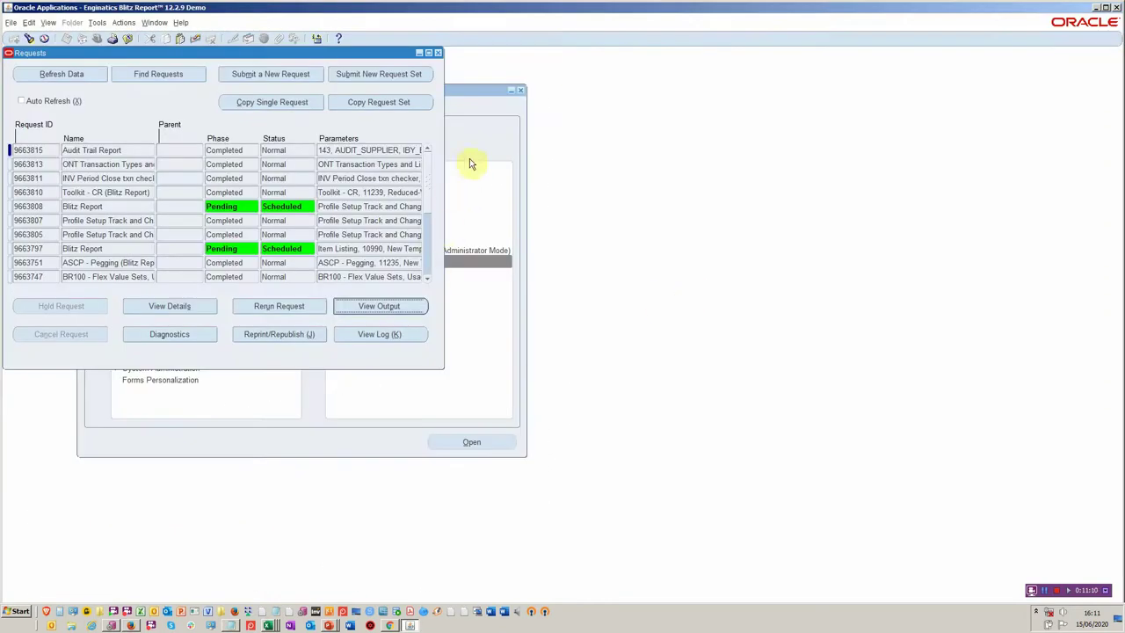
In Blitz Report, load Toolkit - Audit Table Changes Vertical Report from the Toolkit - Setup & Support category
click(470, 158)
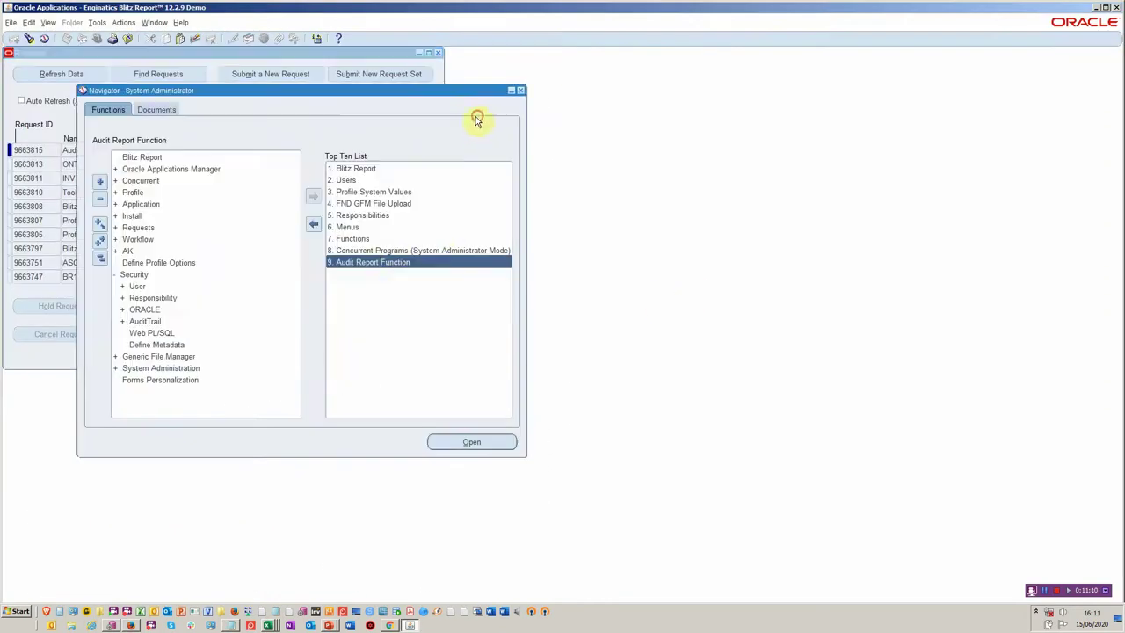
double_click(384, 263)
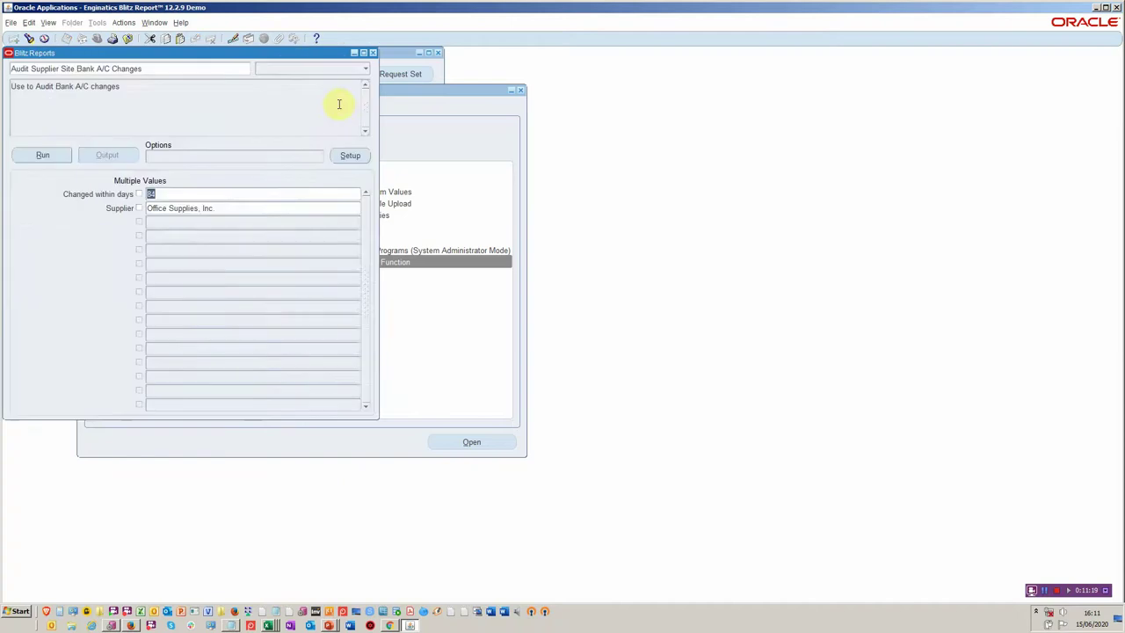
click(162, 69)
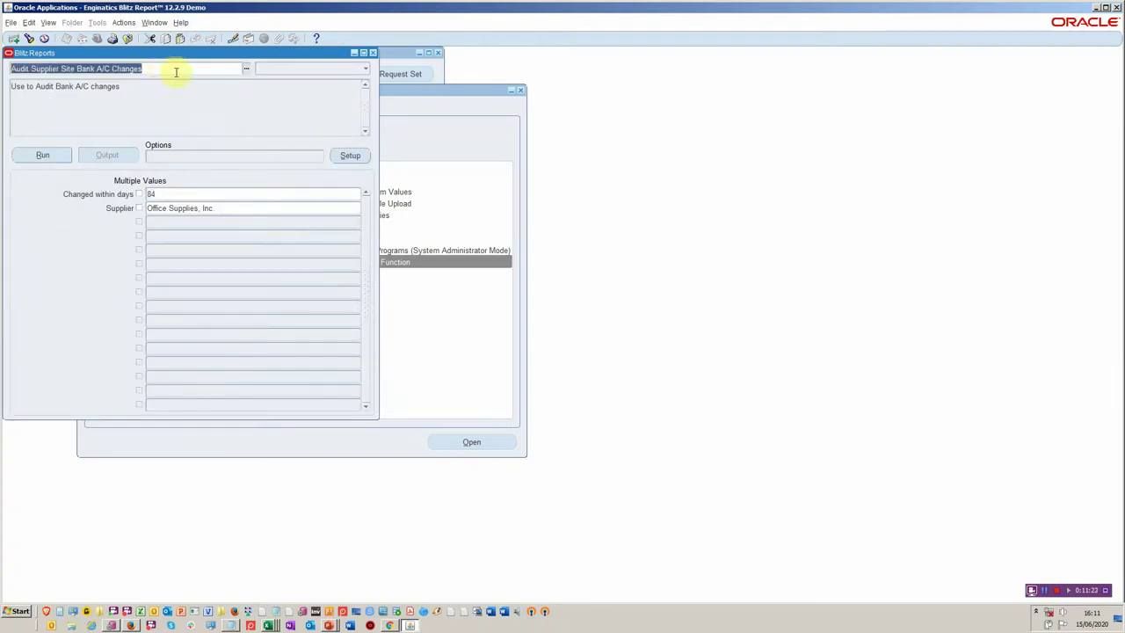
click(315, 70)
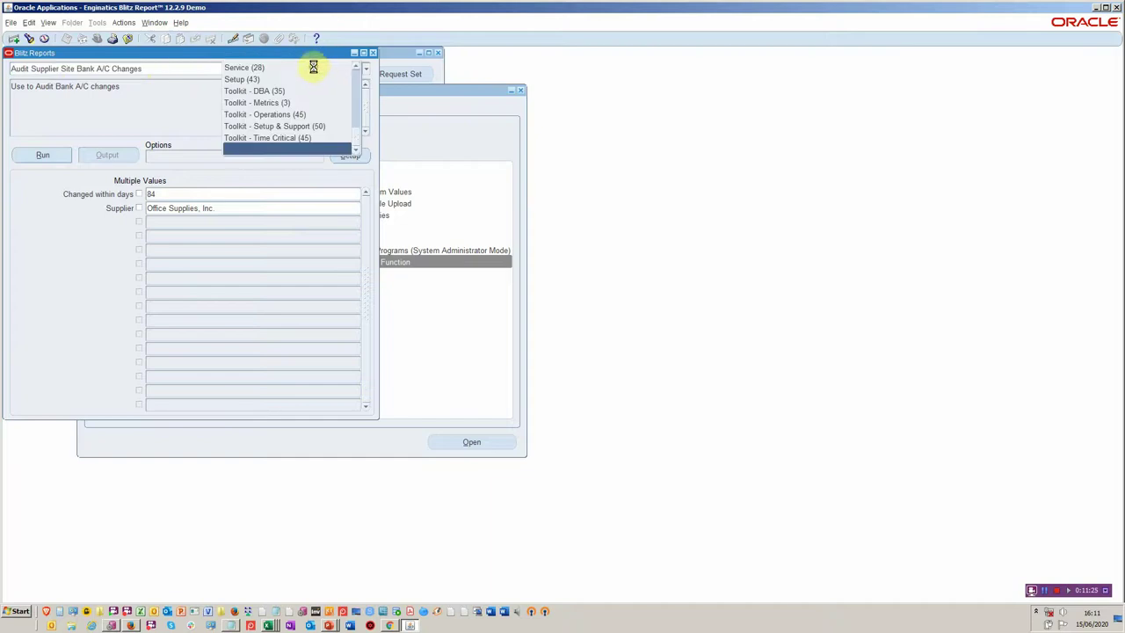
click(315, 128)
scroll(422, 361, down, 8)
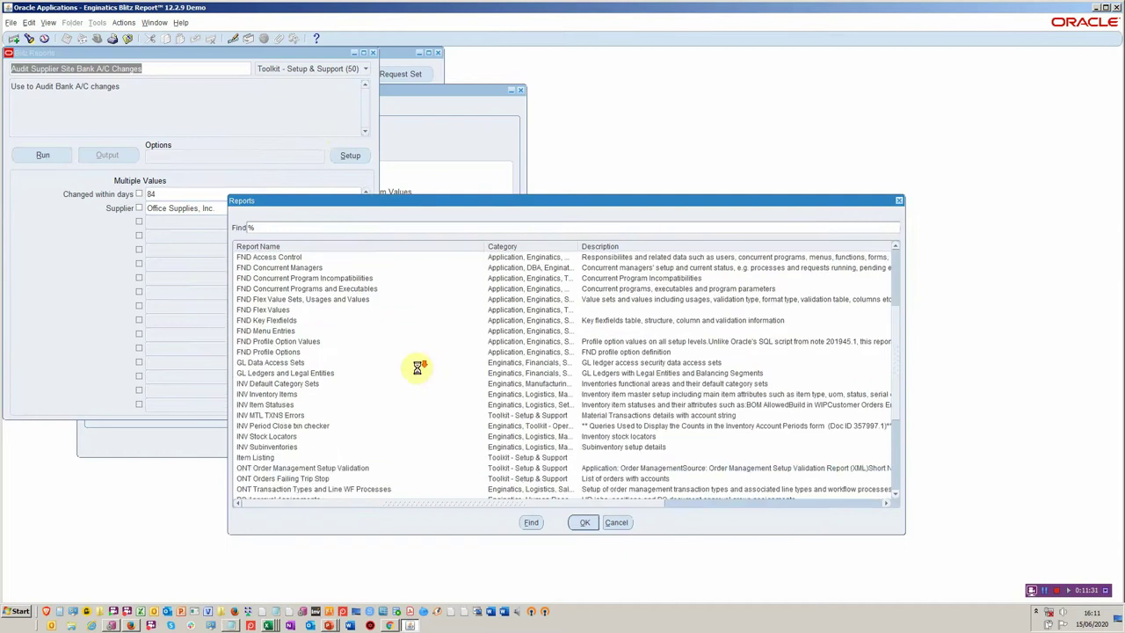
scroll(418, 364, down, 3)
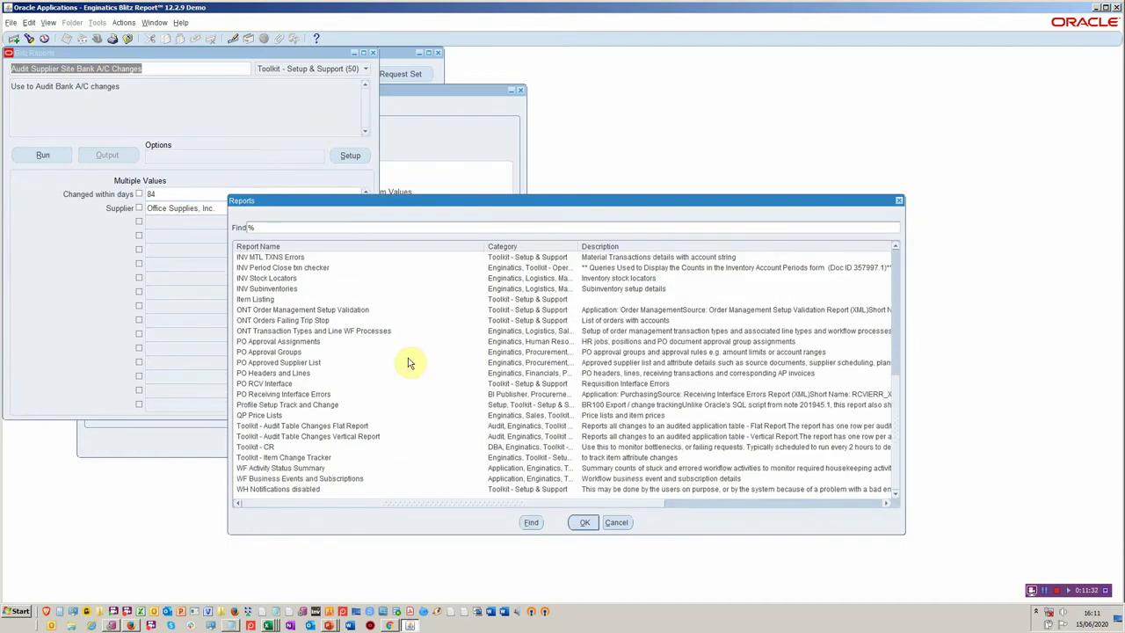
double_click(318, 441)
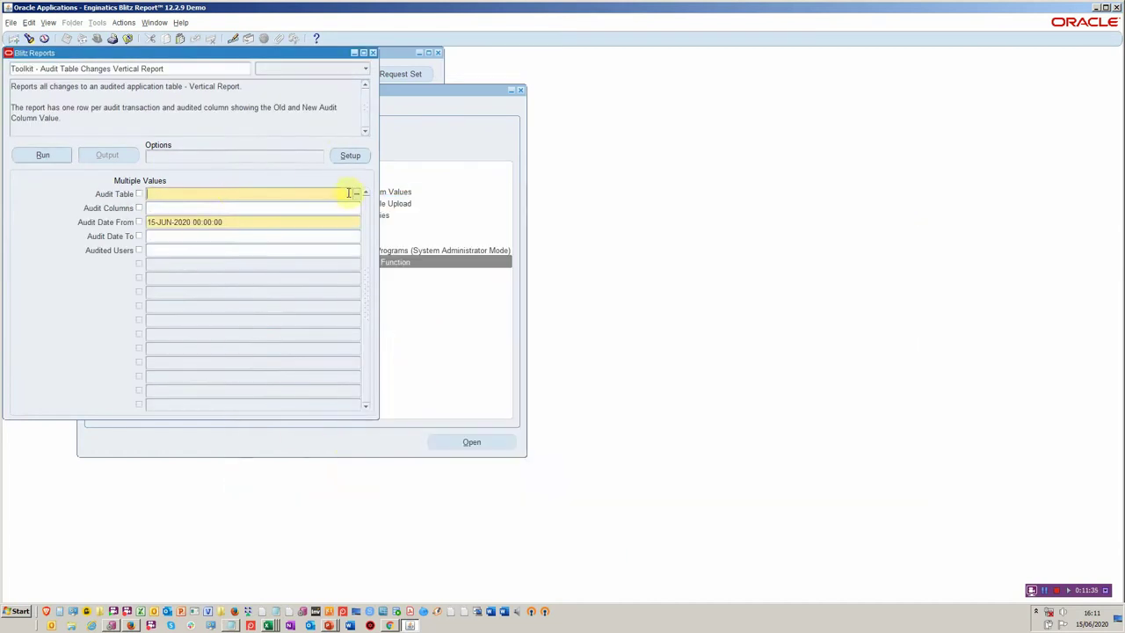
Set audit table IBY_EXT_BANK_ACCOUNTS with audit columns BANK_ACCOUNT_NAME and BANK_ACCOUNT_NUM
click(358, 195)
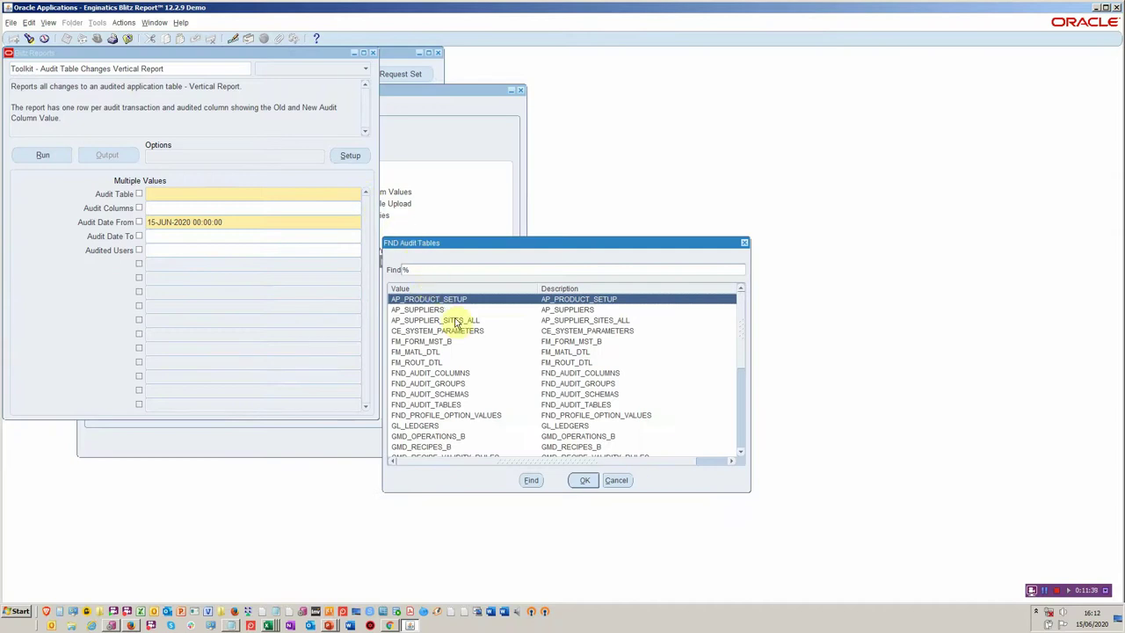
text(I)
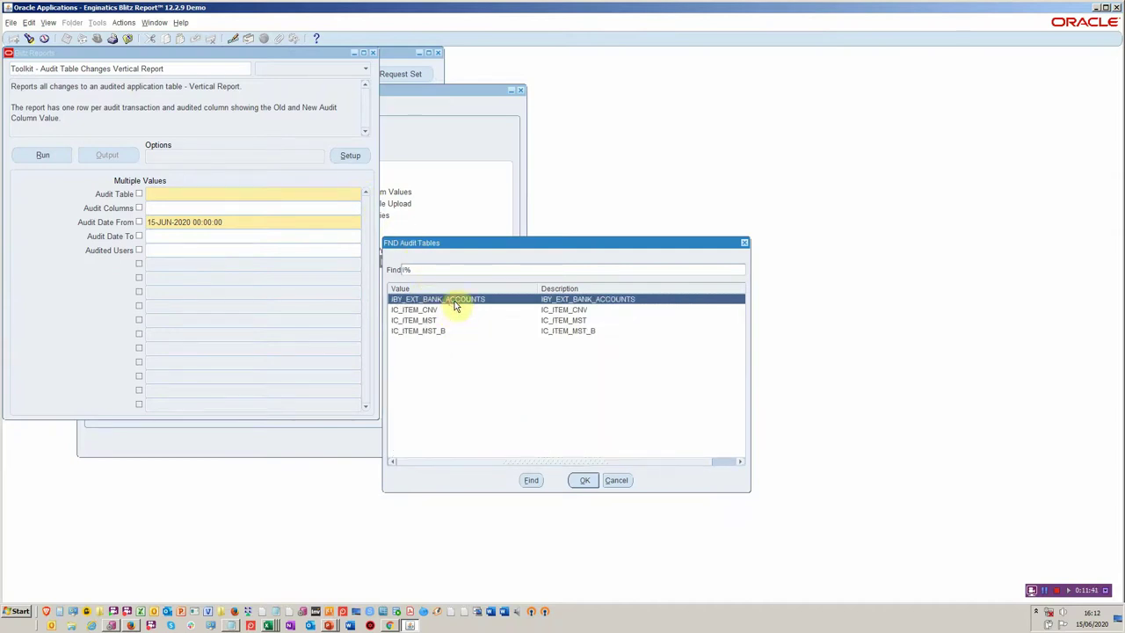
double_click(455, 301)
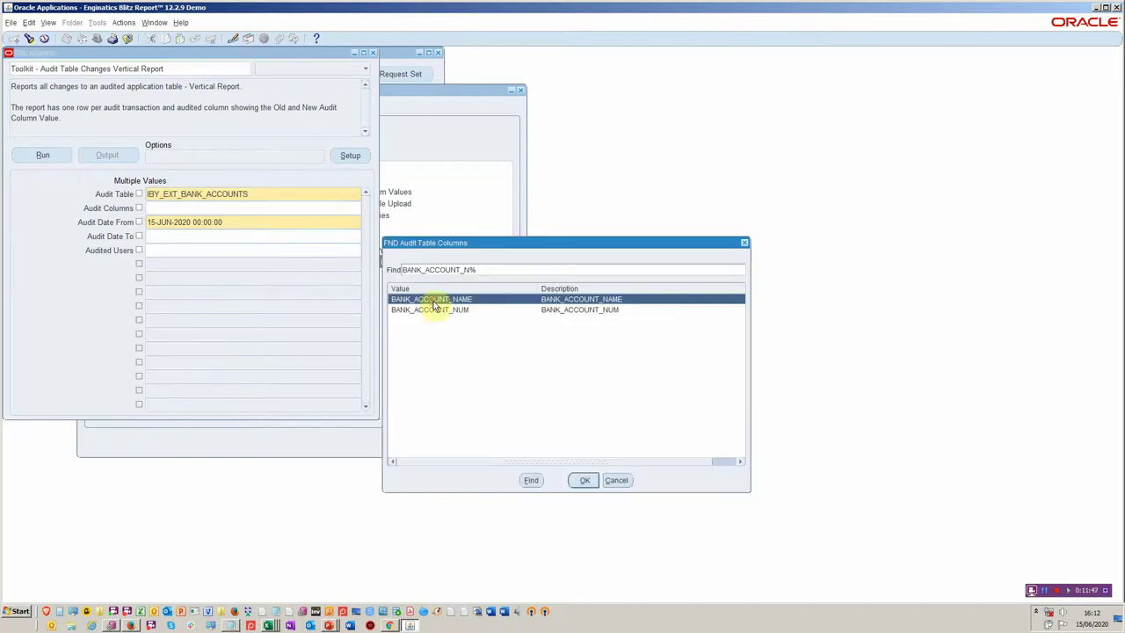
double_click(431, 302)
click(139, 208)
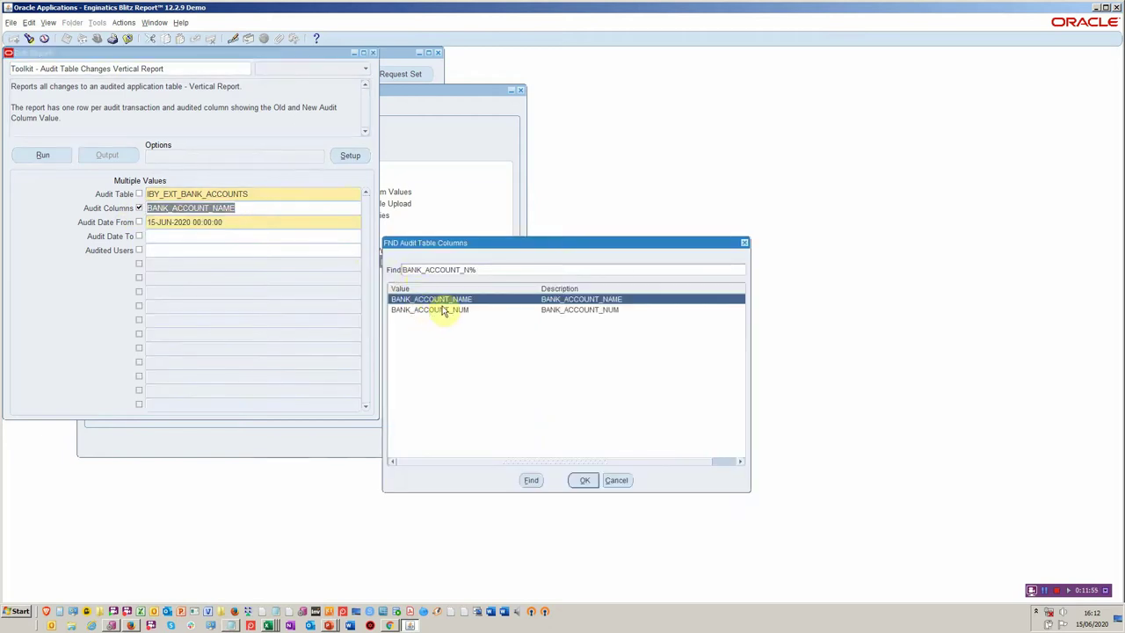
click(440, 310)
key(Return)
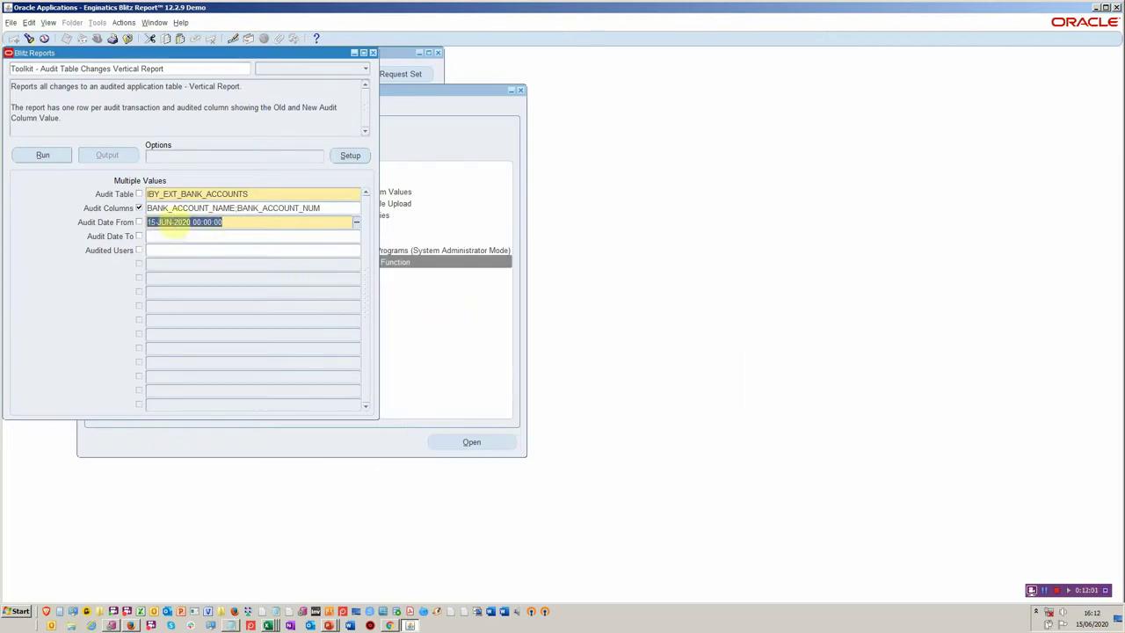
Change Audit Date From to 15-MAR-2020 and run the report
drag(171, 222, 160, 222)
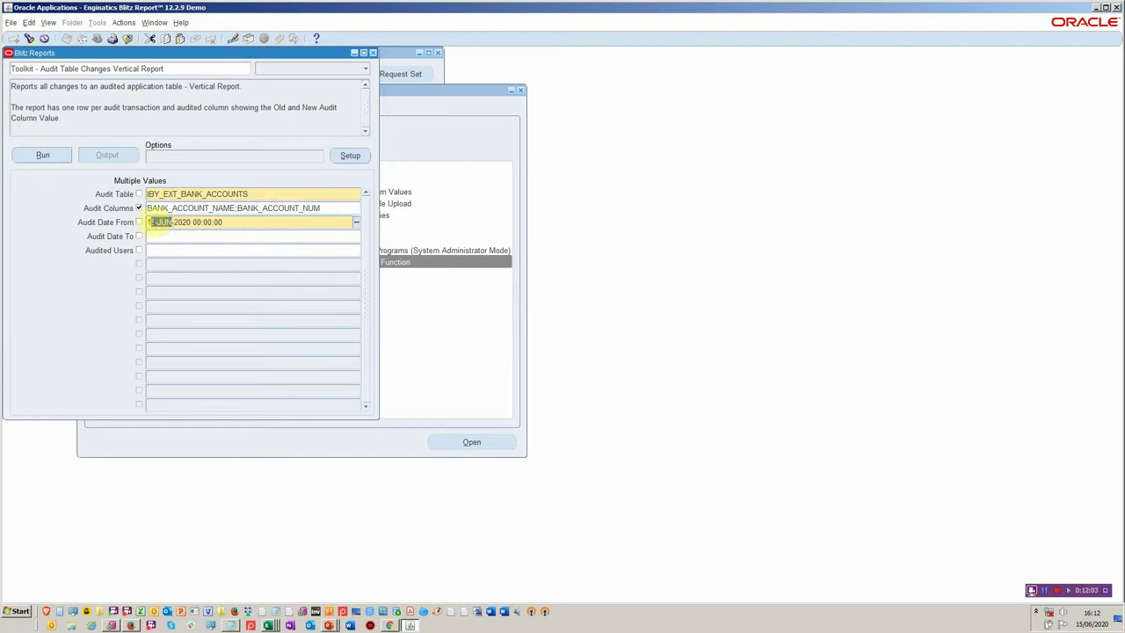
text(mar)
key(Tab)
click(52, 161)
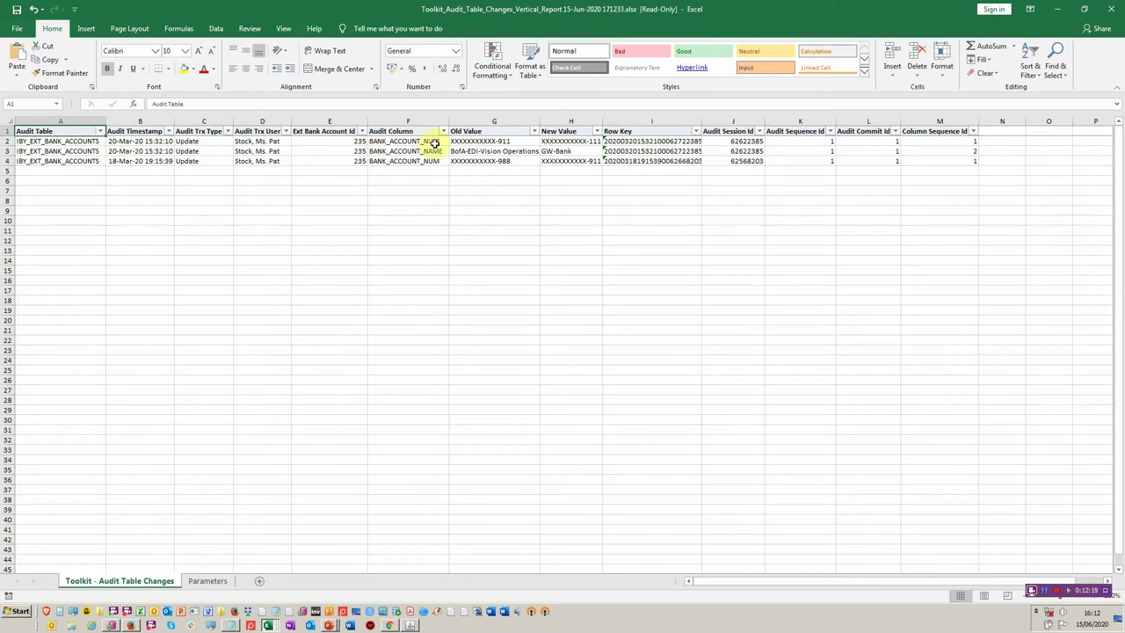
Check the first change's column, old value, new value and user in the audit output
click(435, 143)
click(490, 142)
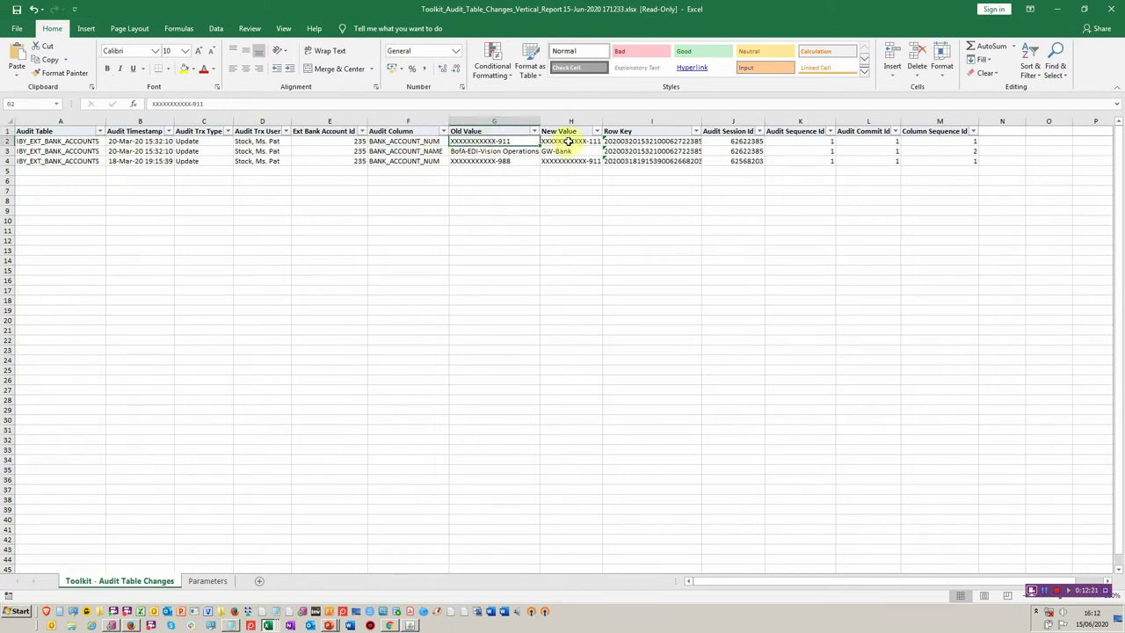
click(569, 142)
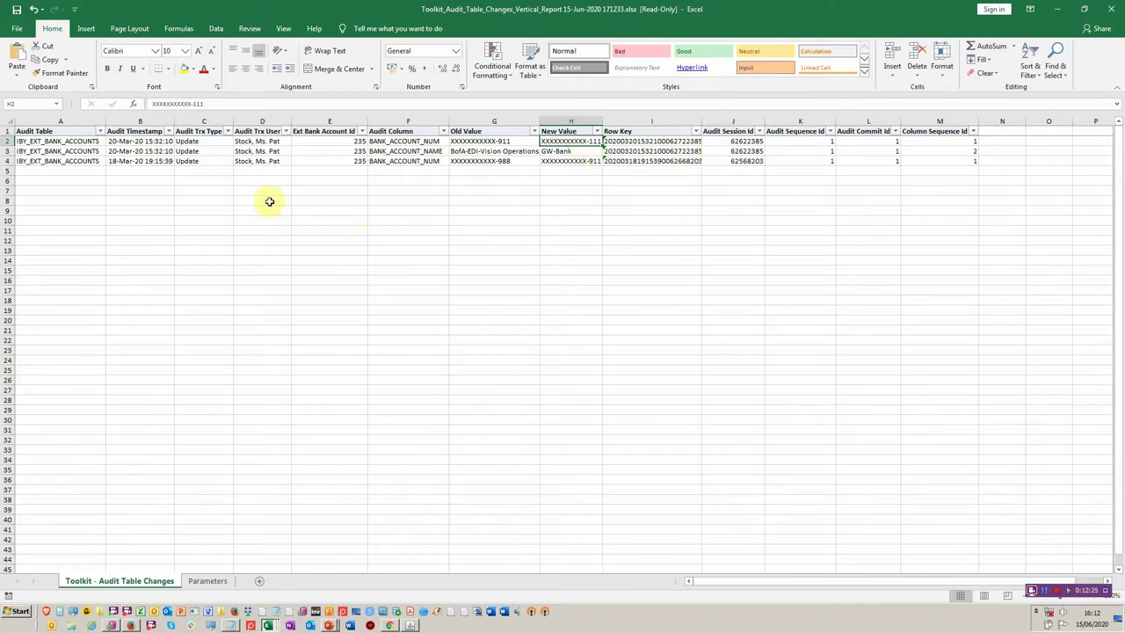
click(253, 142)
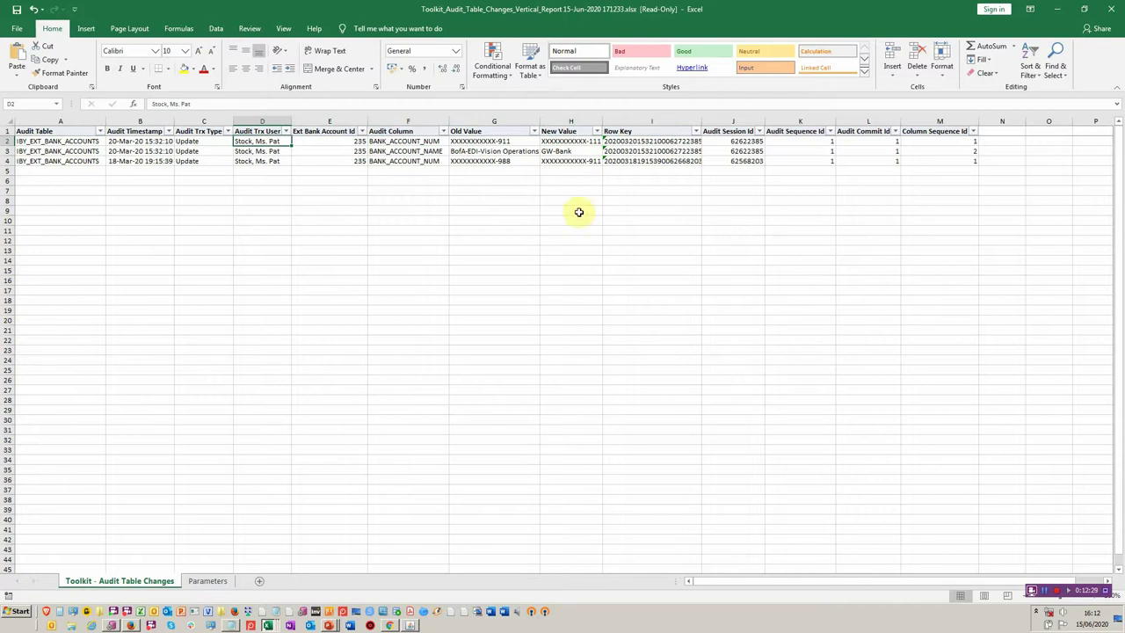
key(alt+Tab)
key(alt+Tab)
key(alt+Tab)
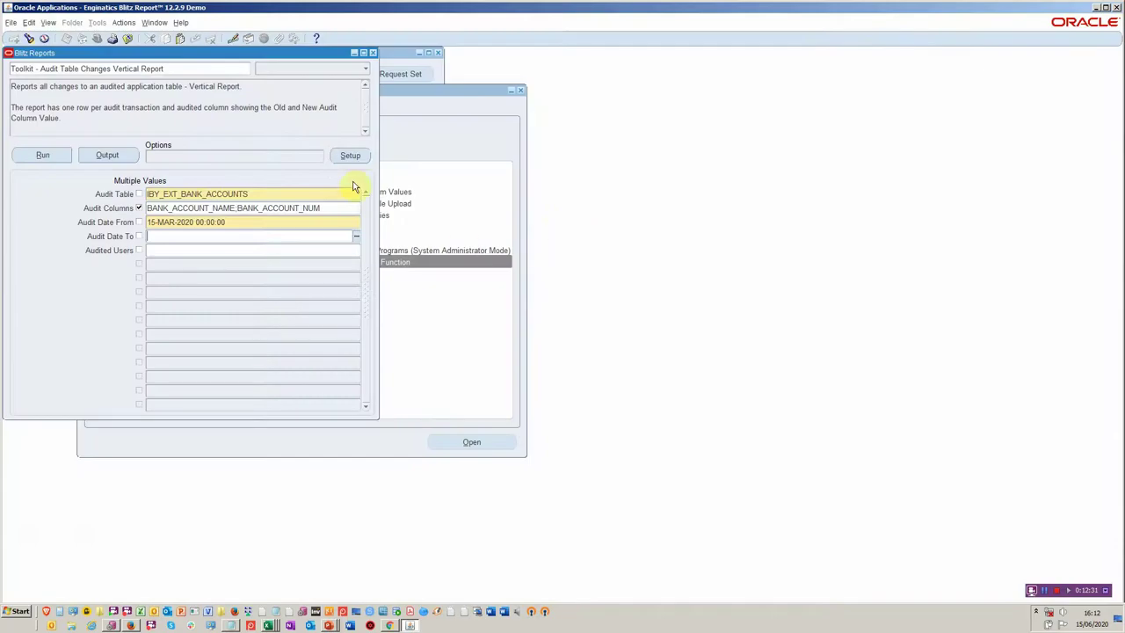
Change the audit table to OE_ORDER_LINES_ALL
double_click(260, 193)
double_click(263, 193)
text(OE_ORDER_LINES_ALL)
key(Return)
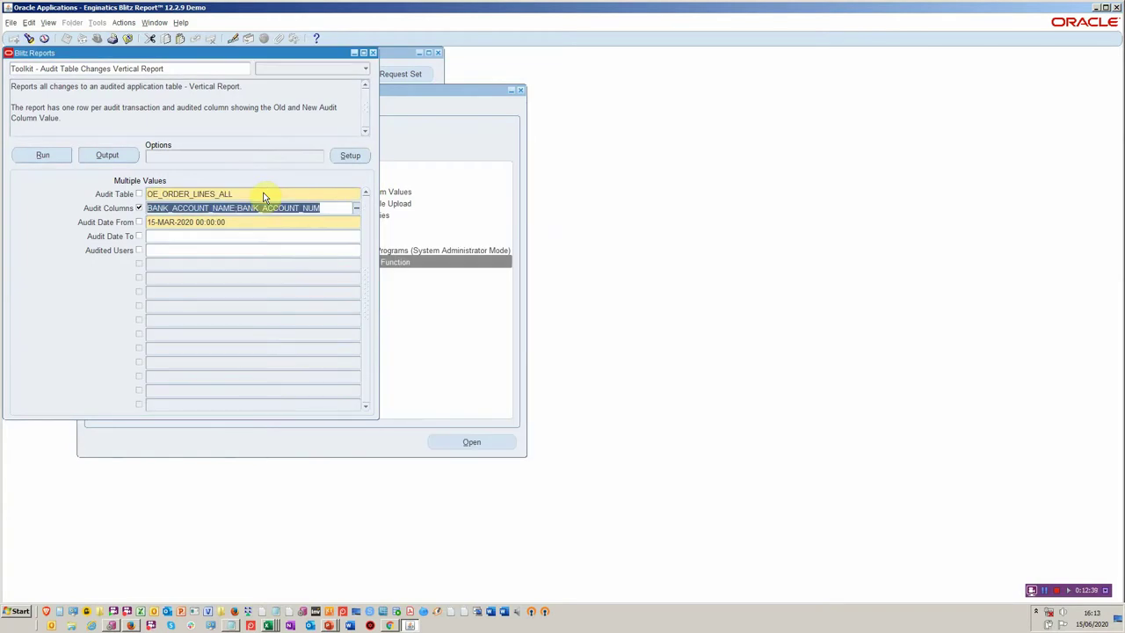
Choose PROMISE_DATE, SCHEDULE_SHIP_DATE and SCHEDULE_STATUS_CODE as the audit columns
double_click(301, 212)
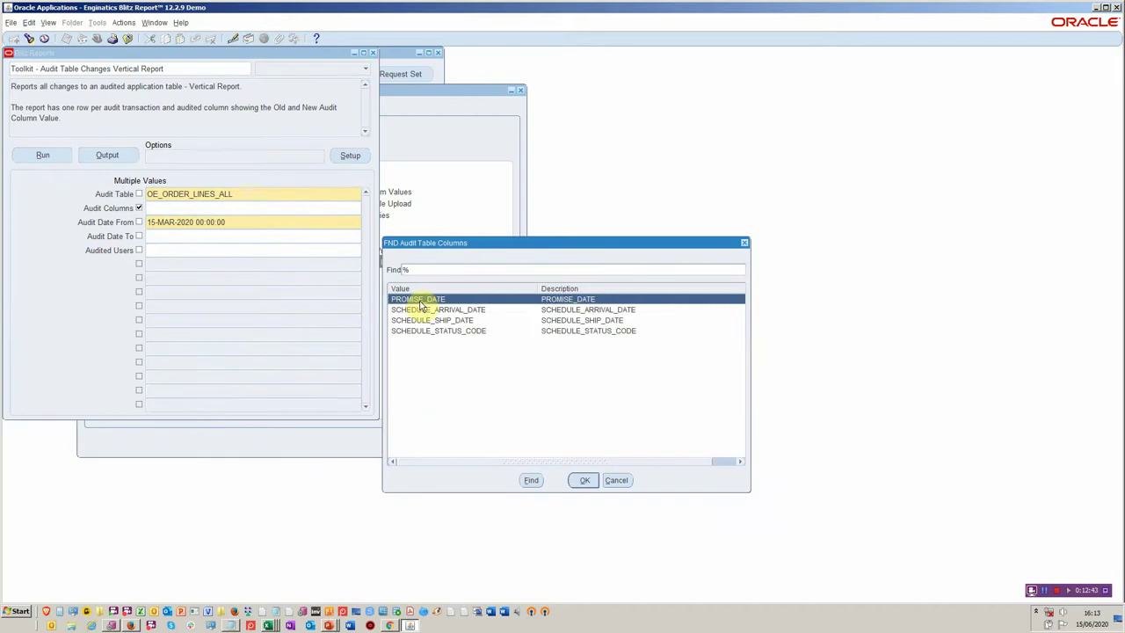
double_click(420, 299)
double_click(276, 208)
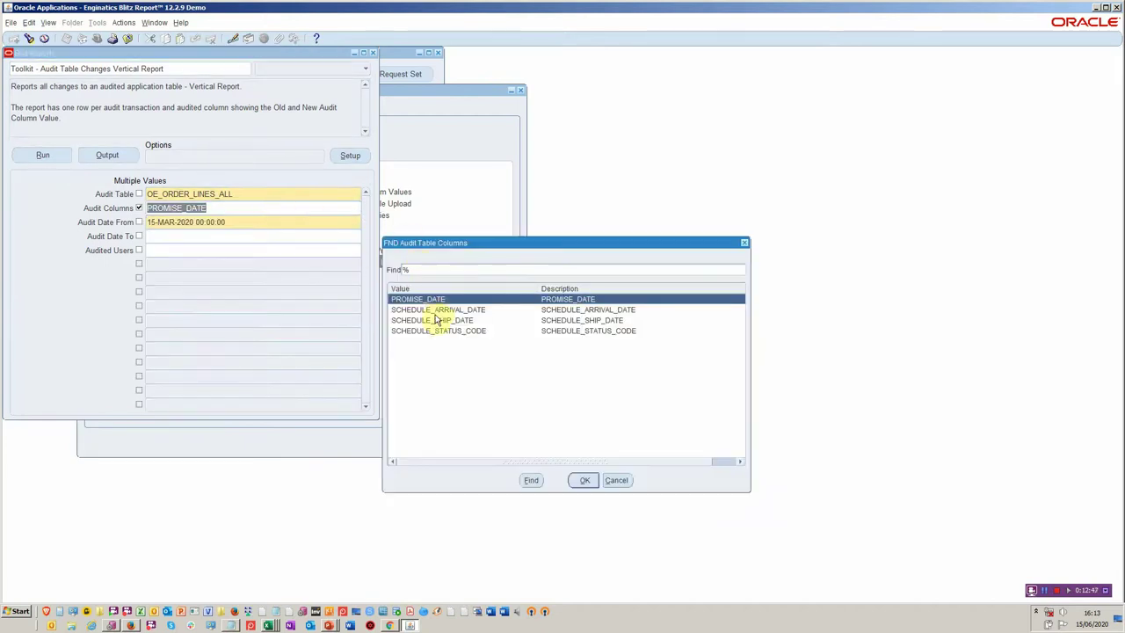
double_click(435, 321)
double_click(305, 209)
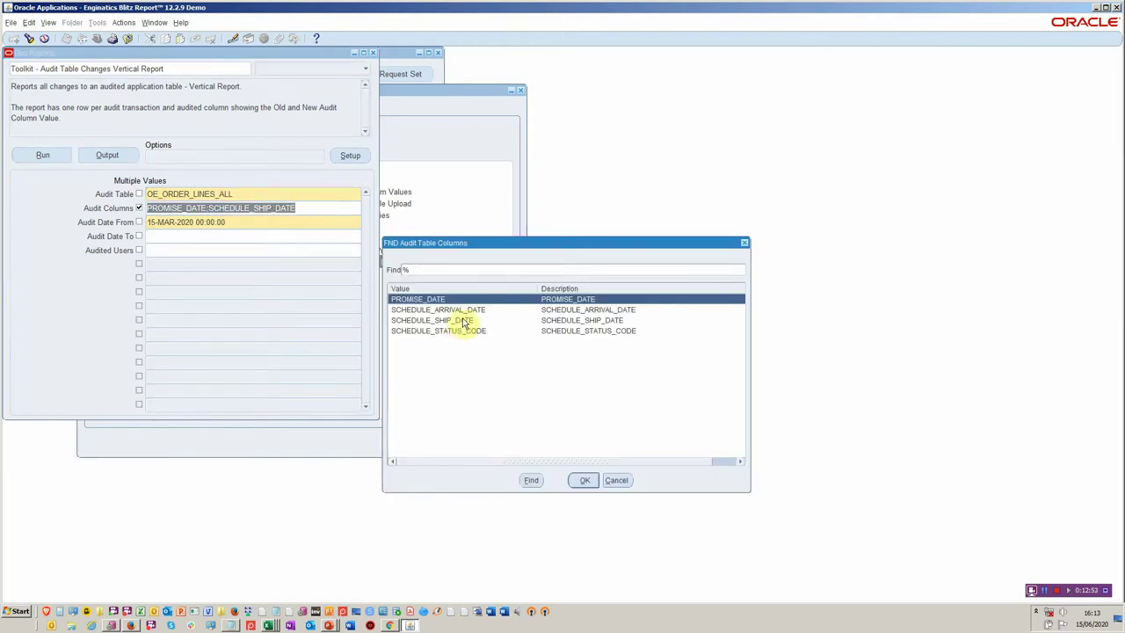
double_click(461, 333)
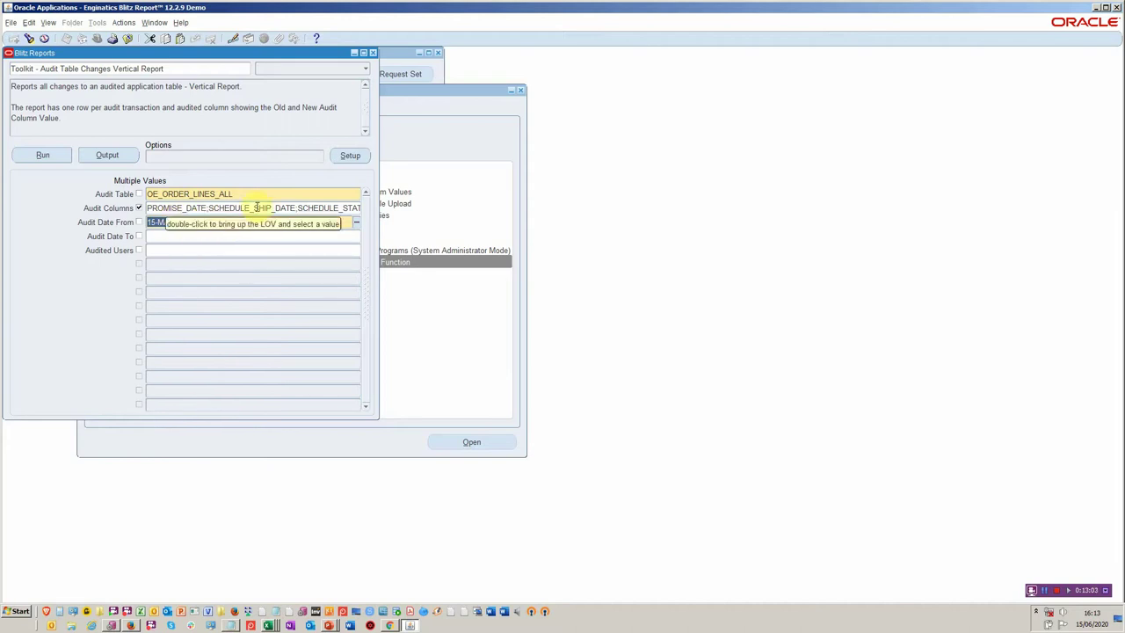
Set Audit Date From to 15-JUN-2020 and run the order-lines audit
text(1)
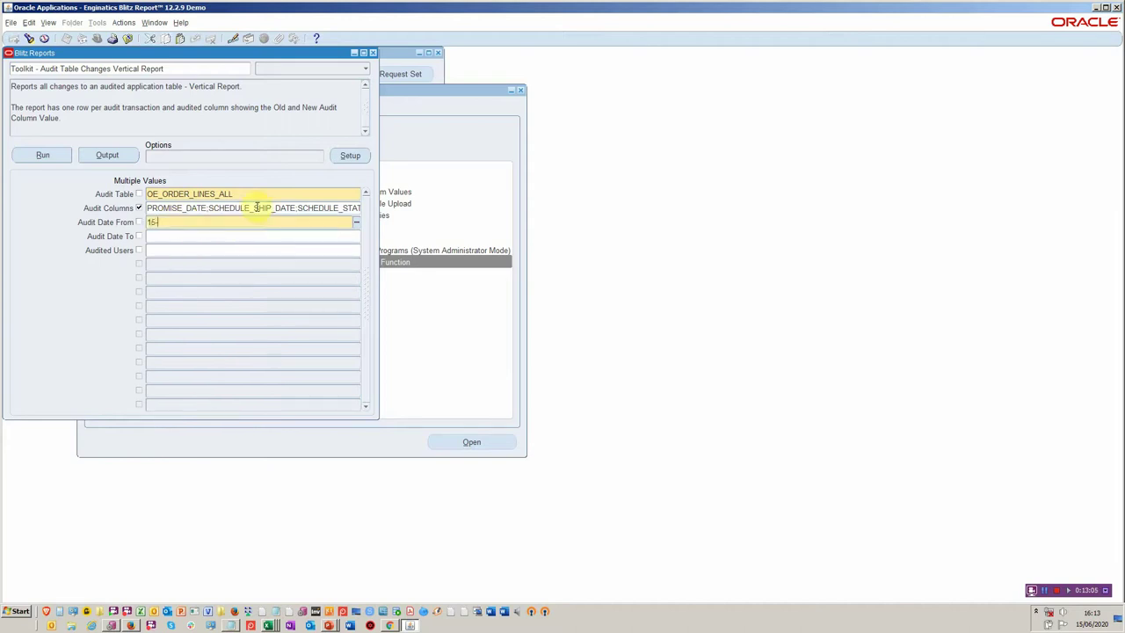
key(Tab)
click(48, 155)
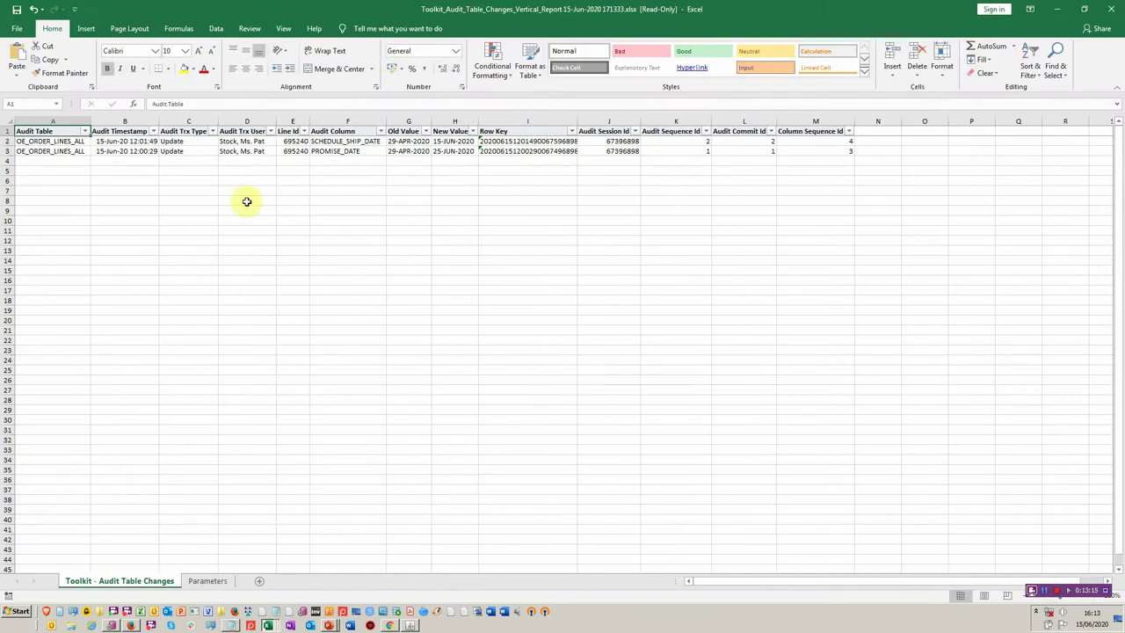
Check line 695240's SCHEDULE_SHIP_DATE and PROMISE_DATE changes in the output, then return to Oracle
click(348, 144)
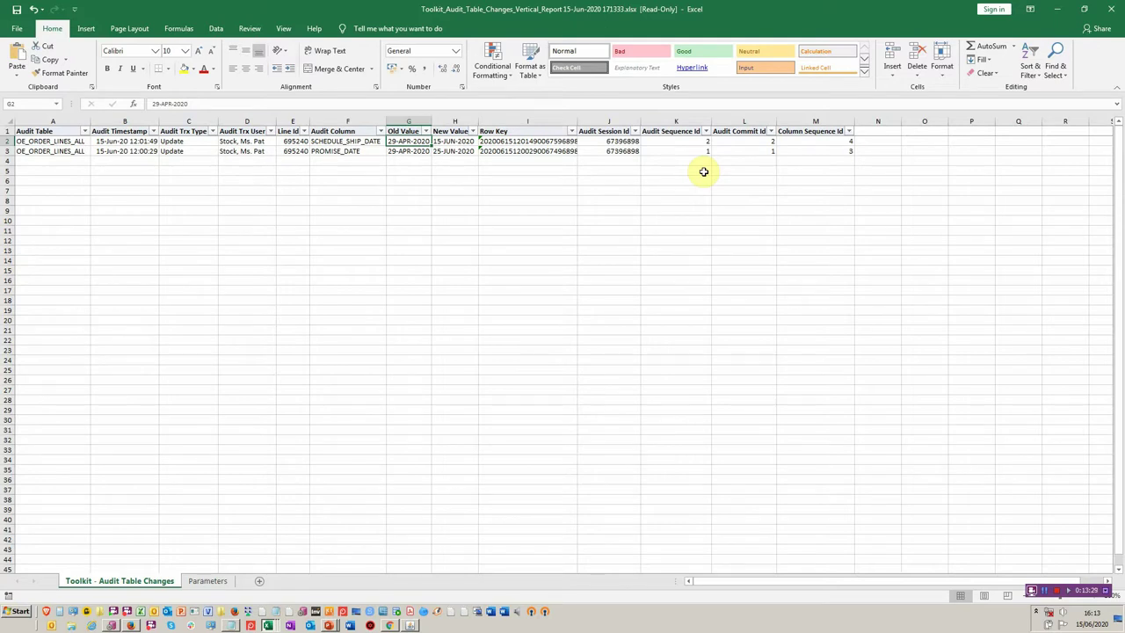
key(alt+Tab)
key(alt+Tab)
key(alt+Tab)
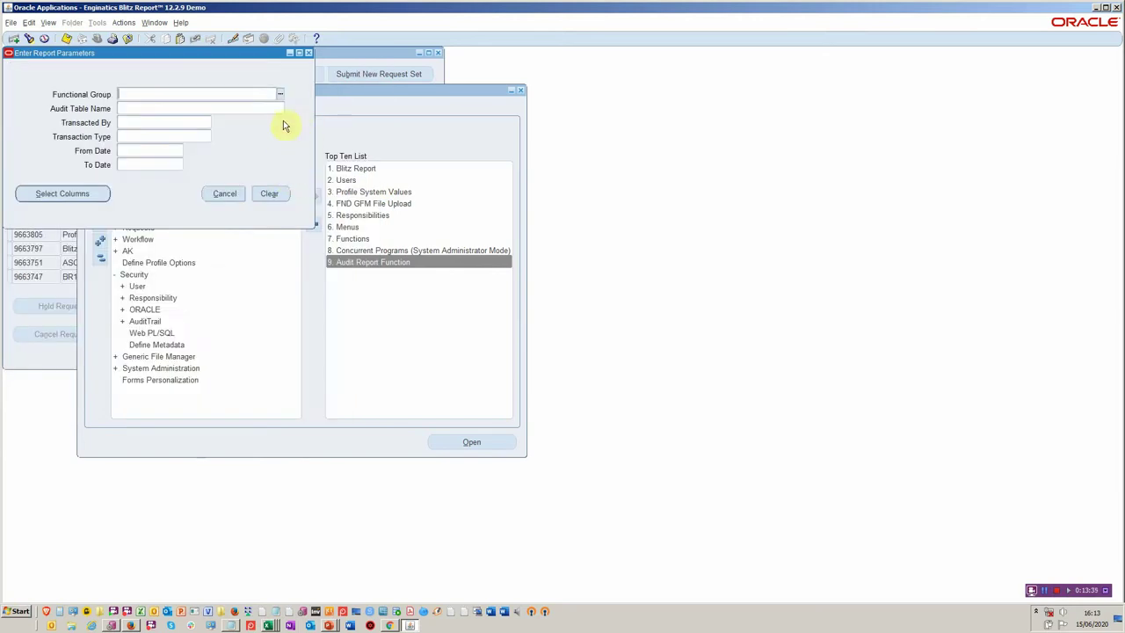
Close the Enter Report Parameters form and the Requests window
click(233, 59)
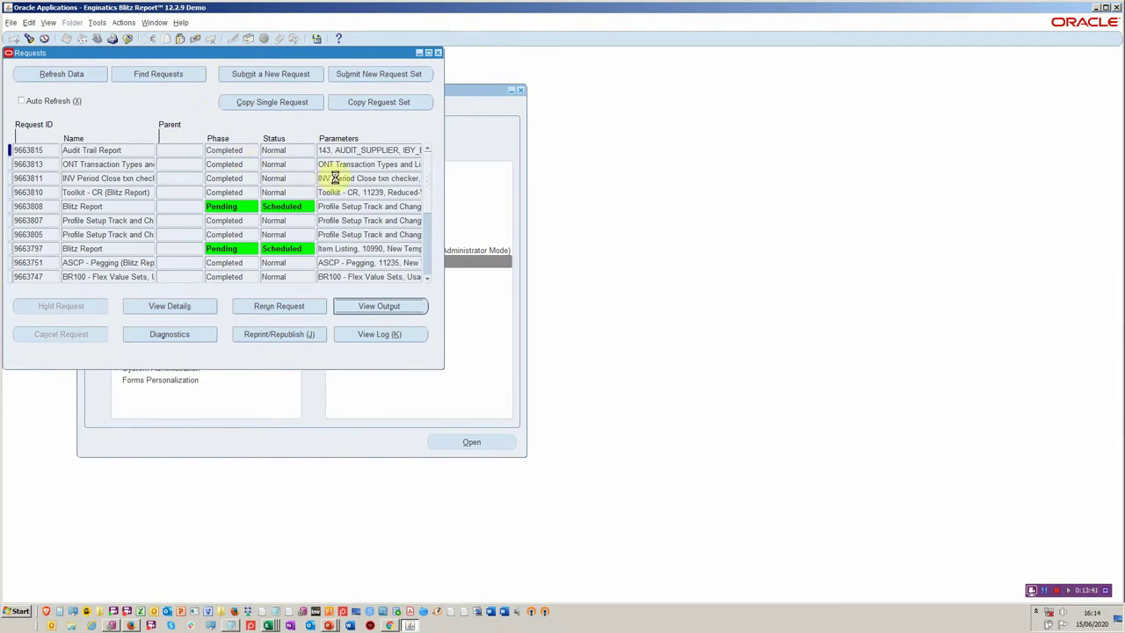
click(437, 53)
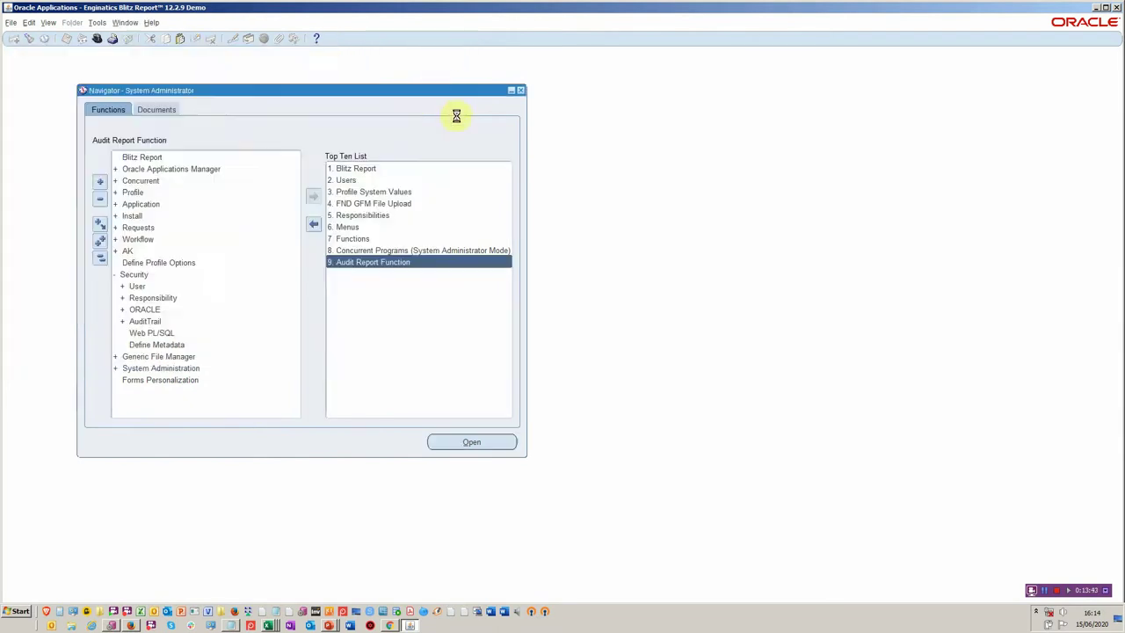
Switch to the Order Management Super User, Vision Operations (USA) responsibility
click(98, 40)
text(o%)
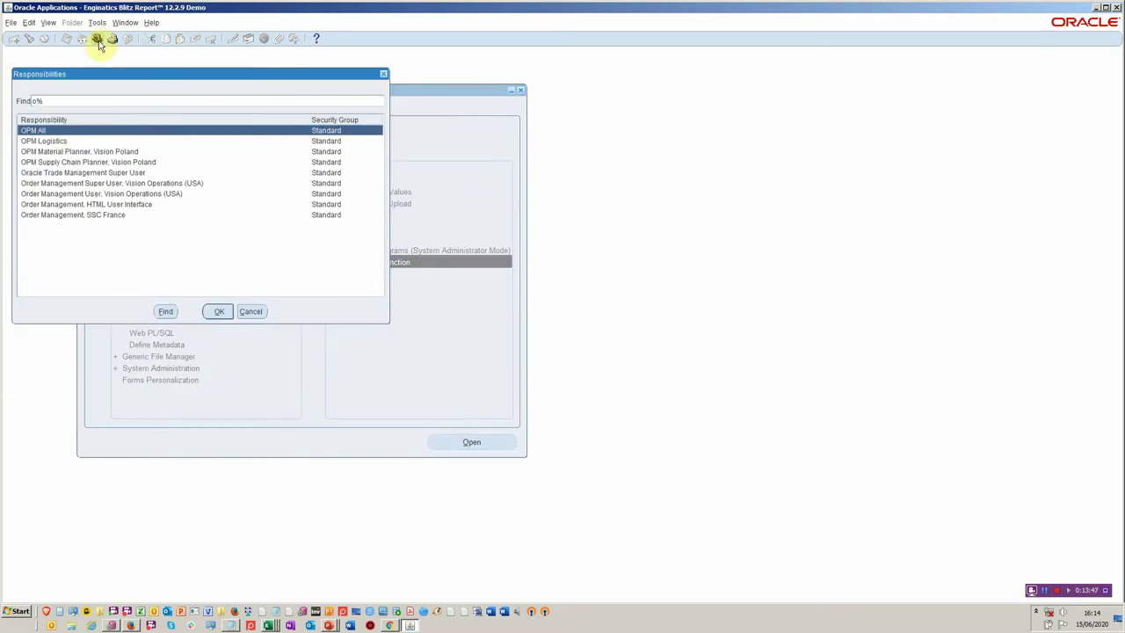
key(Down)
key(Down)
key(Down)
key(Down)
key(Down)
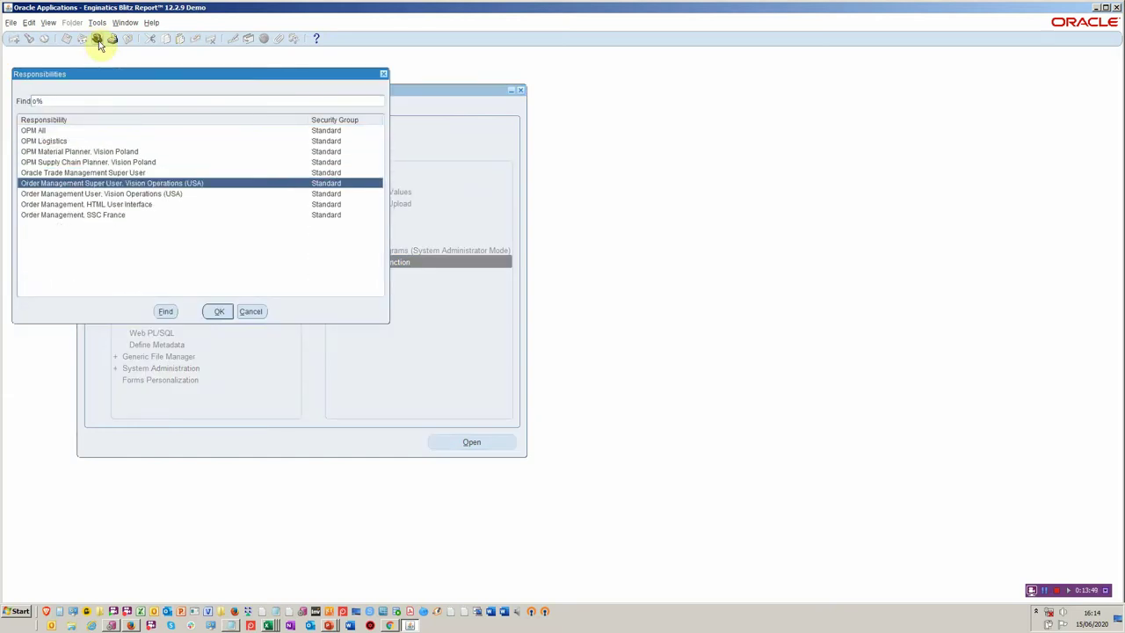
key(Down)
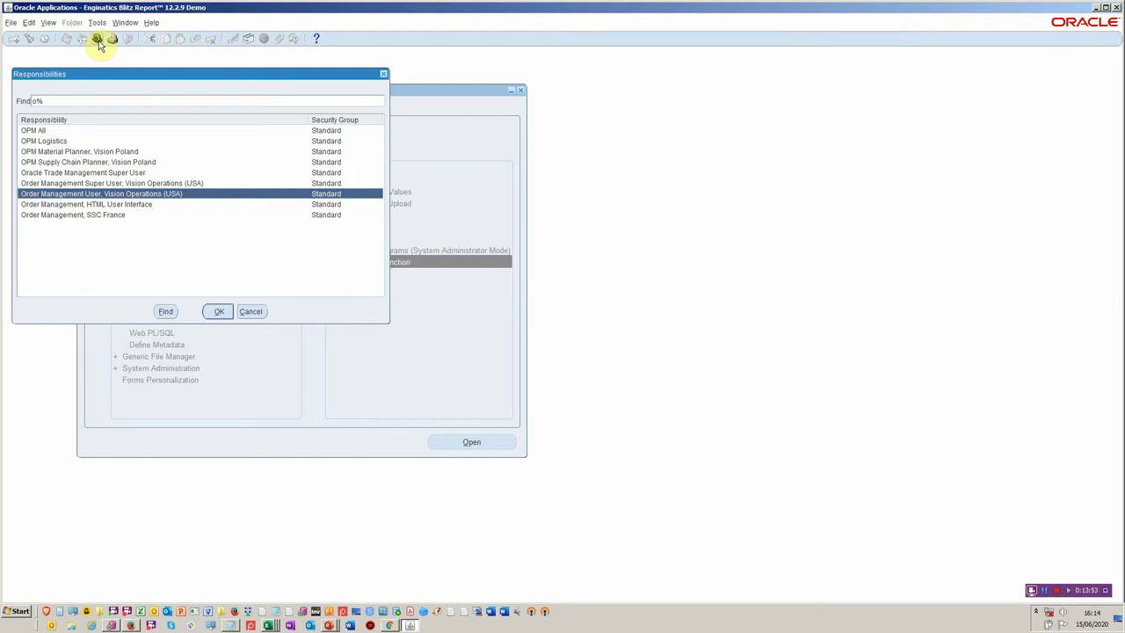
key(Up)
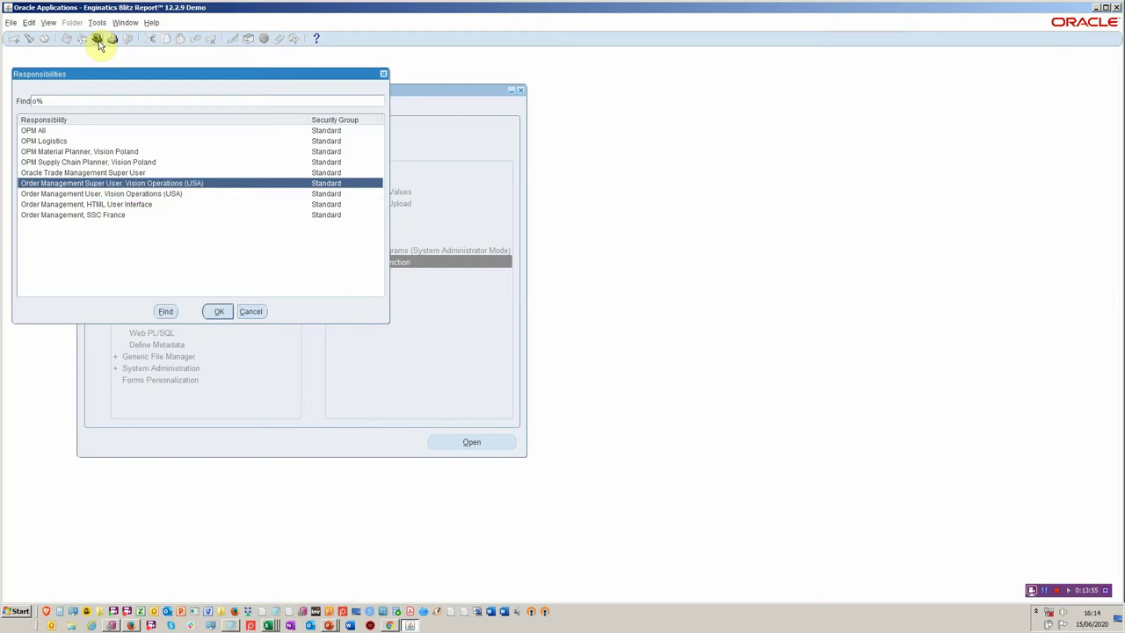
key(Return)
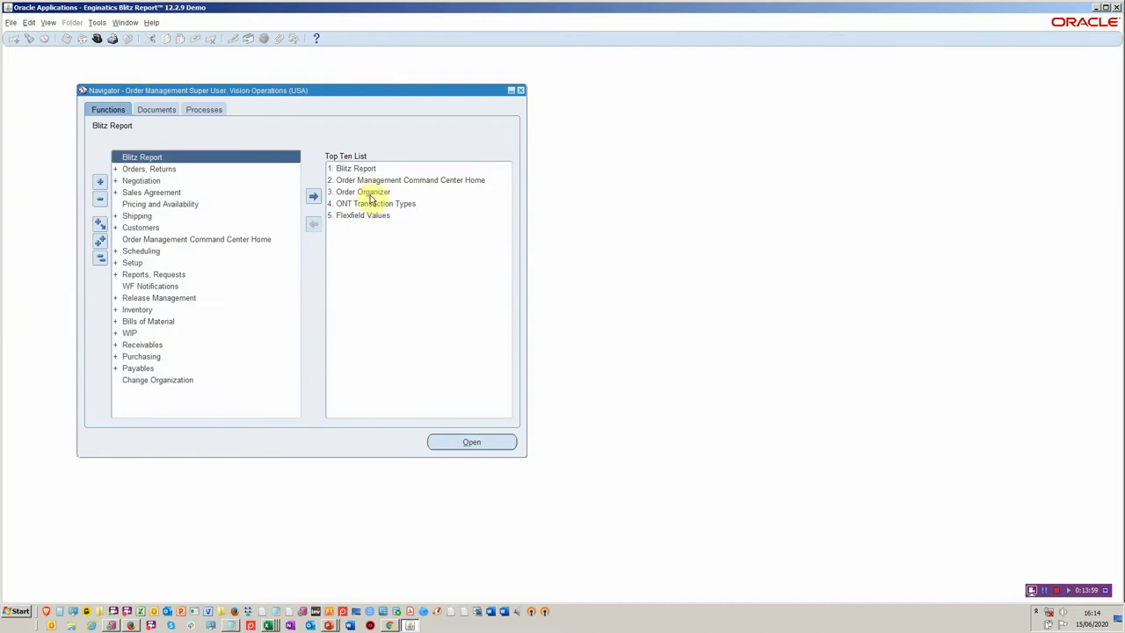
Open the Order Organizer and run the search for Vision Operations orders
click(369, 192)
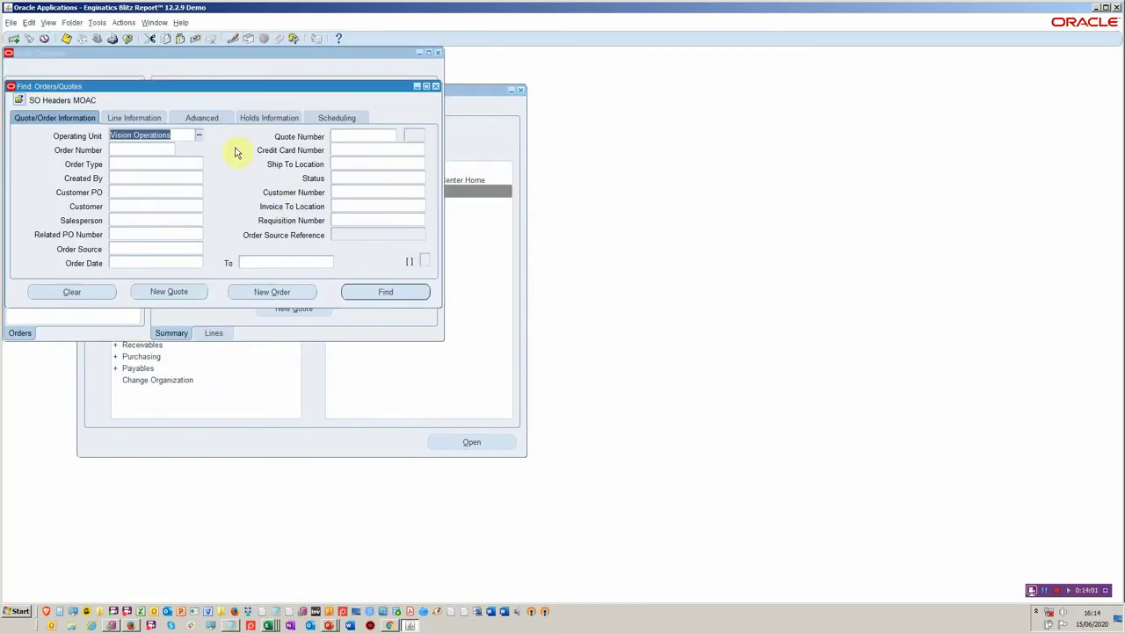
click(361, 294)
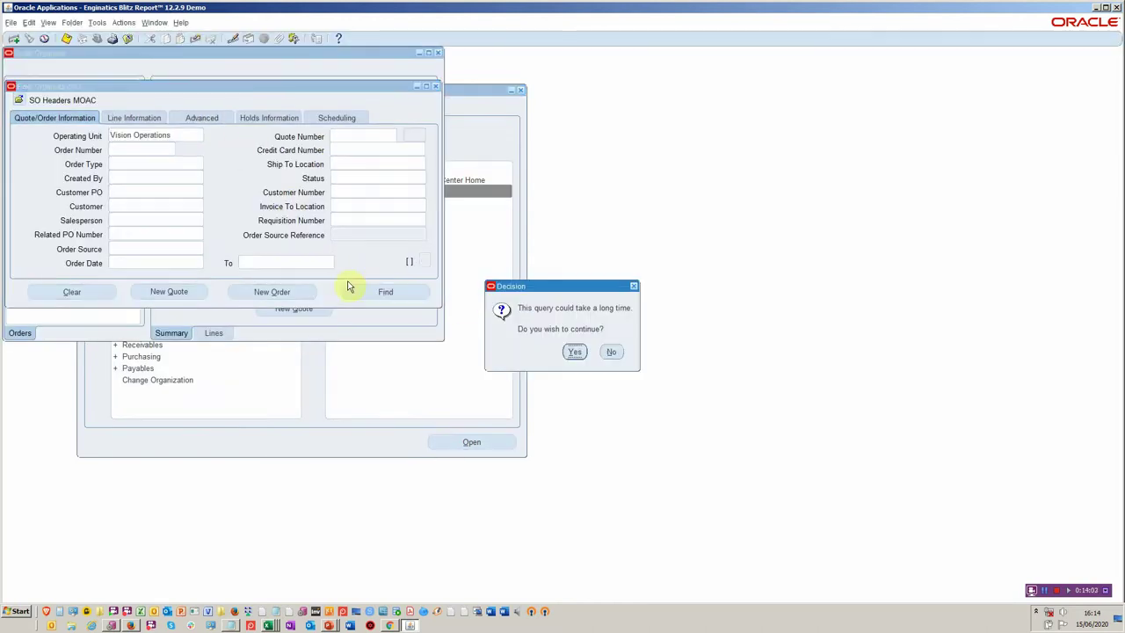
click(572, 351)
Dismiss the File menu and open the Actions list offering Blitz Report - Order Export
click(10, 21)
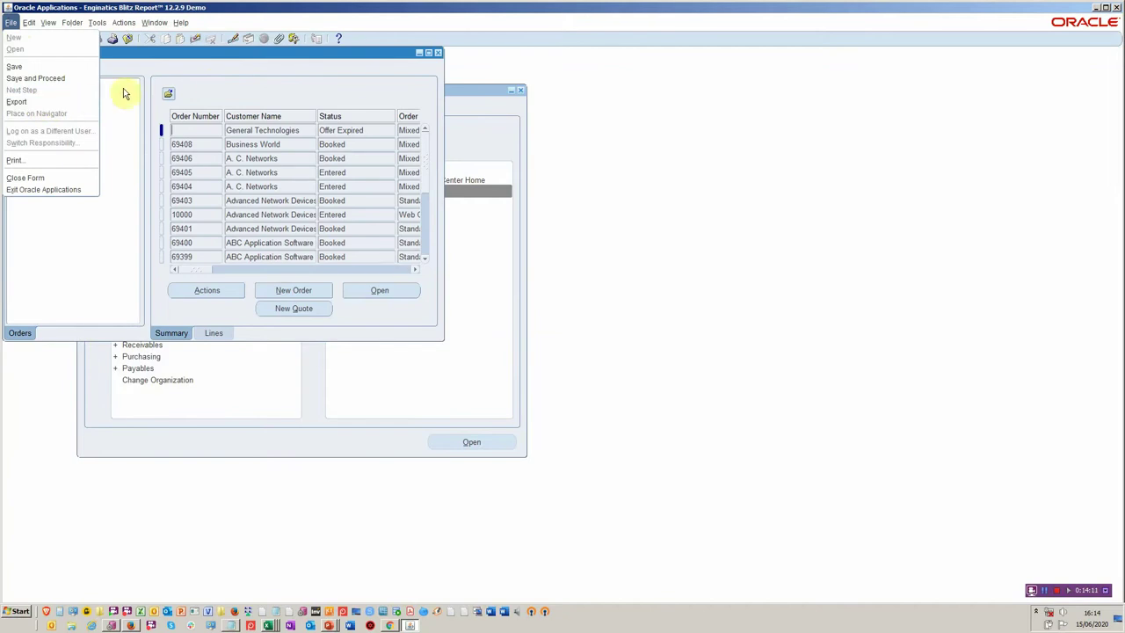
click(216, 84)
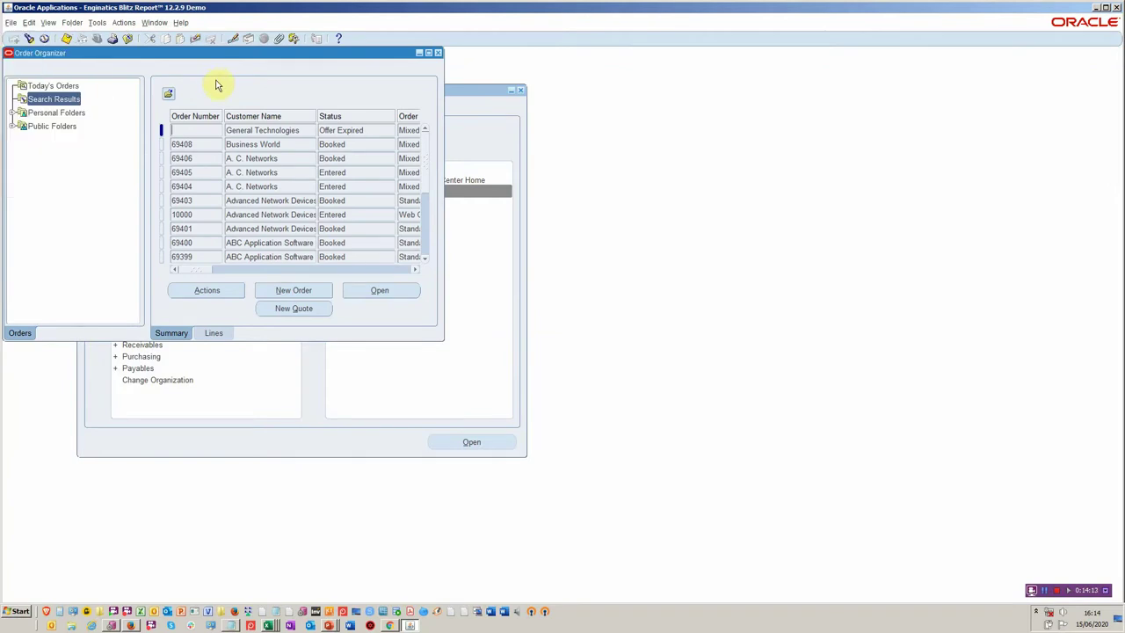
click(123, 23)
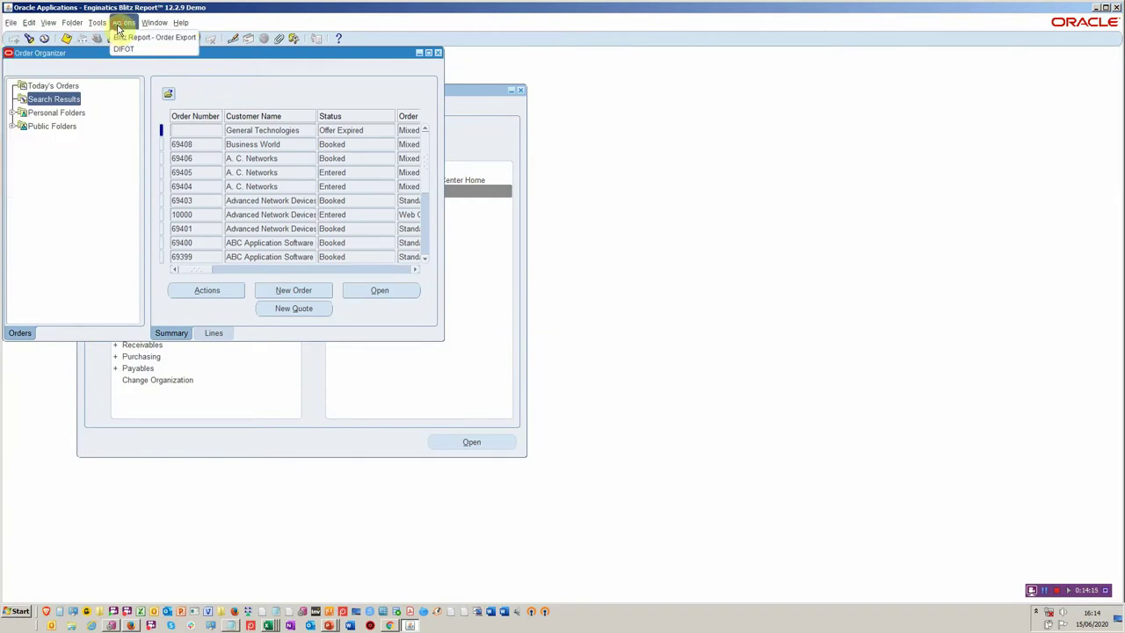
Launch Blitz Report - Order Export and run ONT Order Headers and Lines for Vision Operations
click(138, 39)
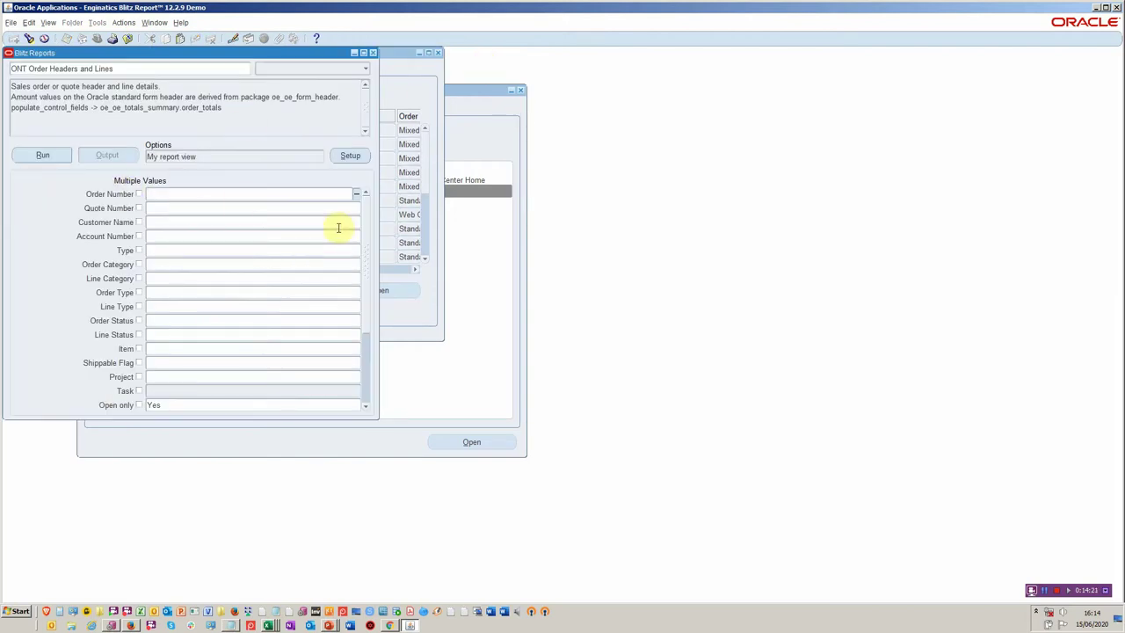
click(369, 351)
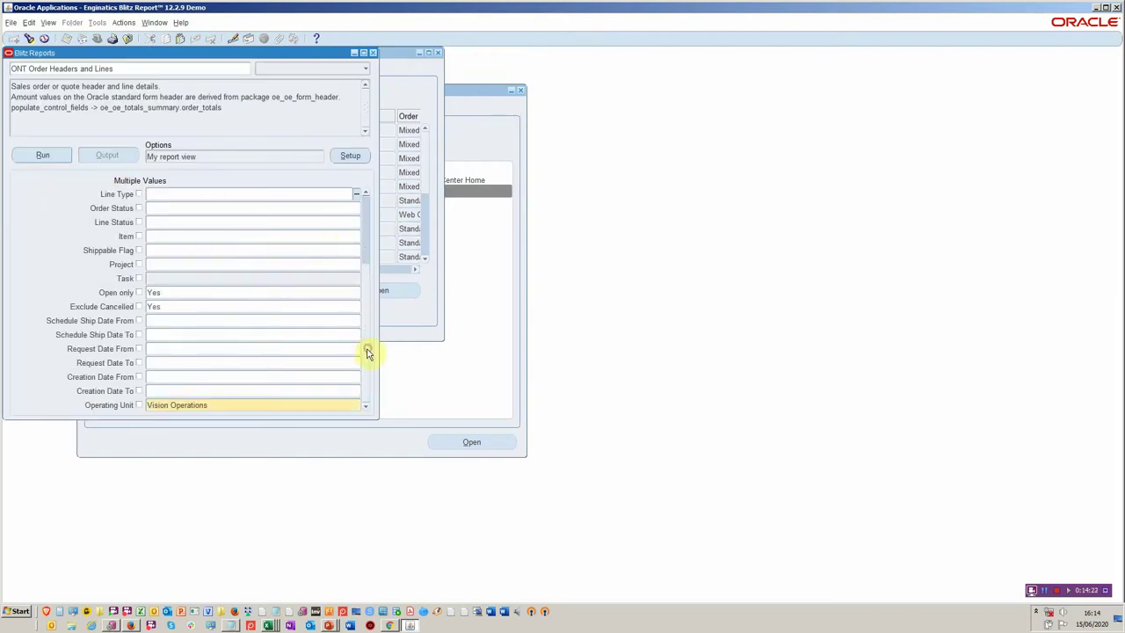
click(366, 200)
click(51, 157)
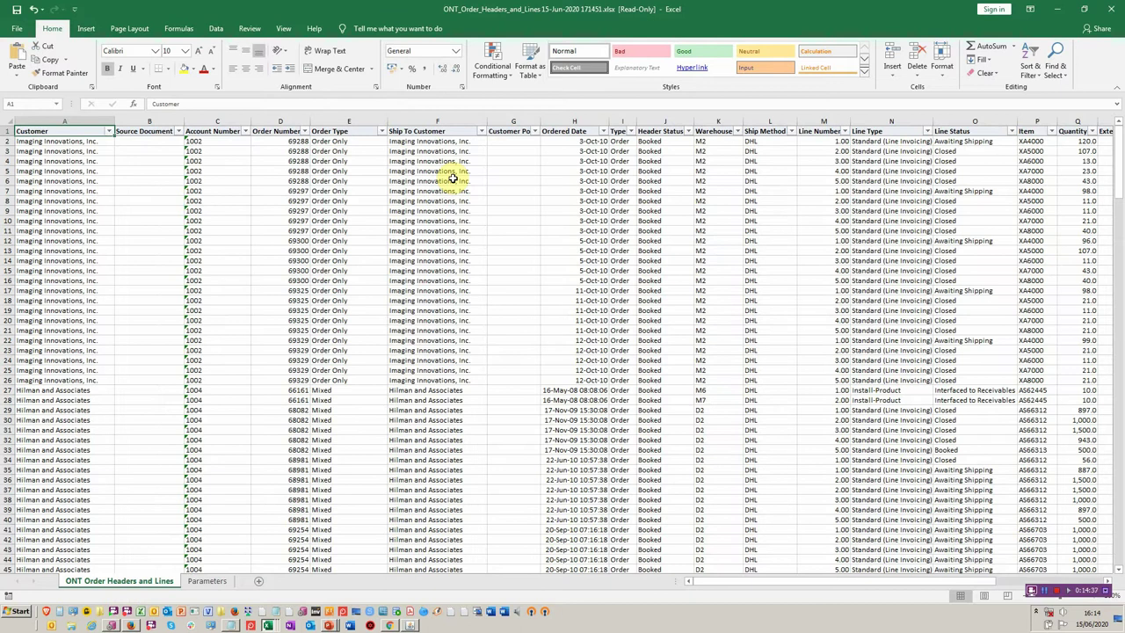
Review the order-lines output across Line Type and Schedule Ship Date to Shipped Quantity, then return to Oracle
click(523, 162)
key(Right)
key(Right)
key(Right)
key(Right)
key(Right)
key(Right)
key(Right)
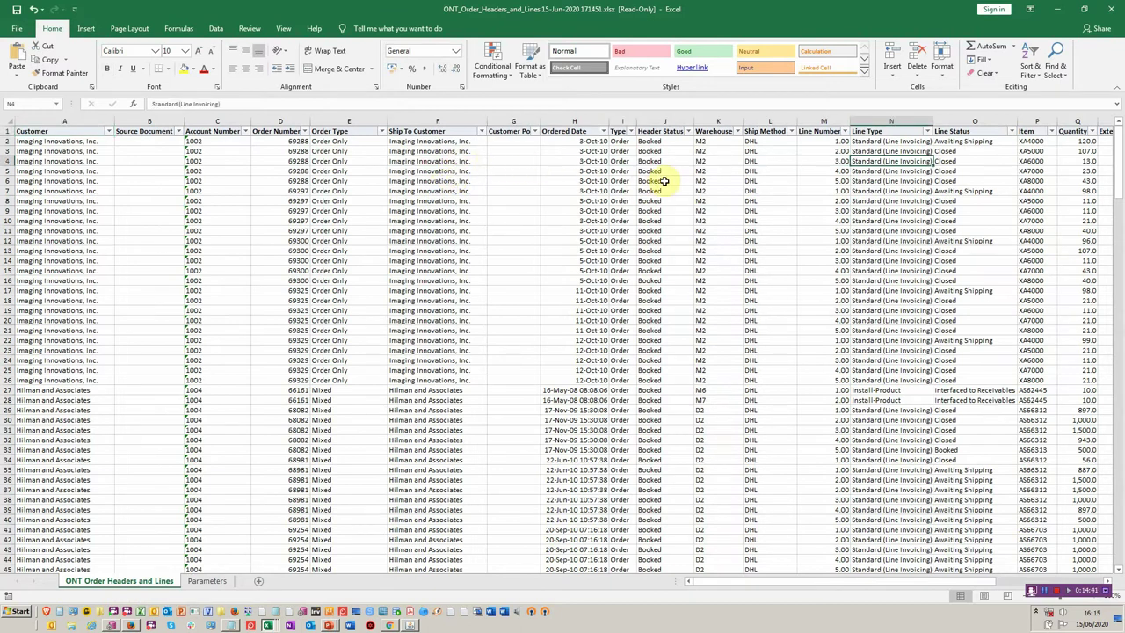
key(Right)
key(Right)
key(Right)
key(Right)
key(Right)
key(Right)
key(Right)
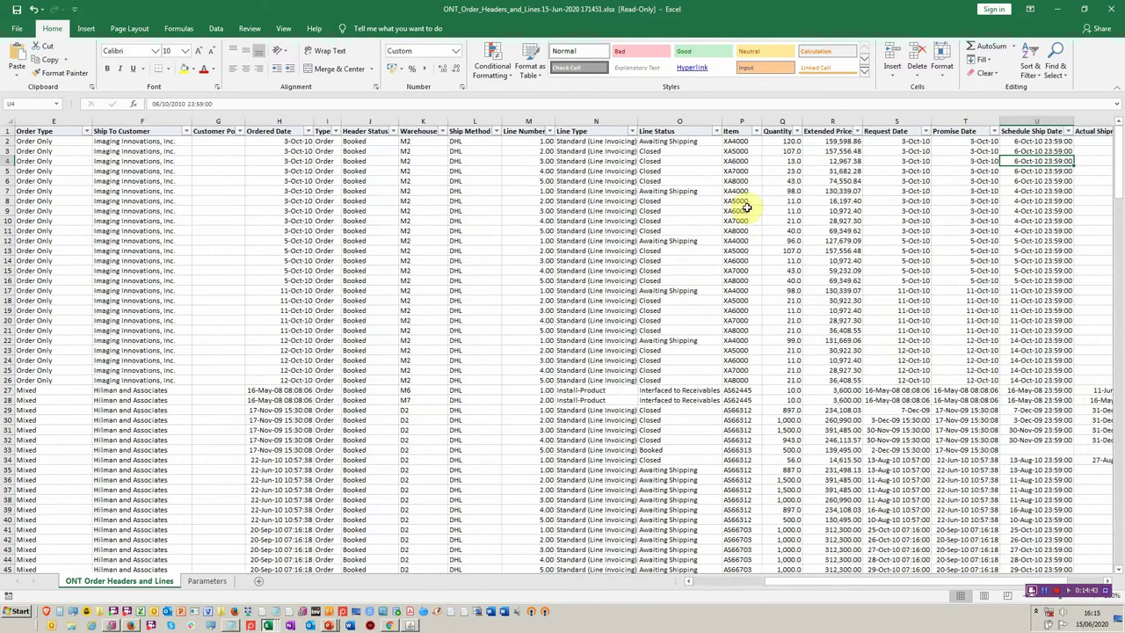
key(Right)
key(Right)
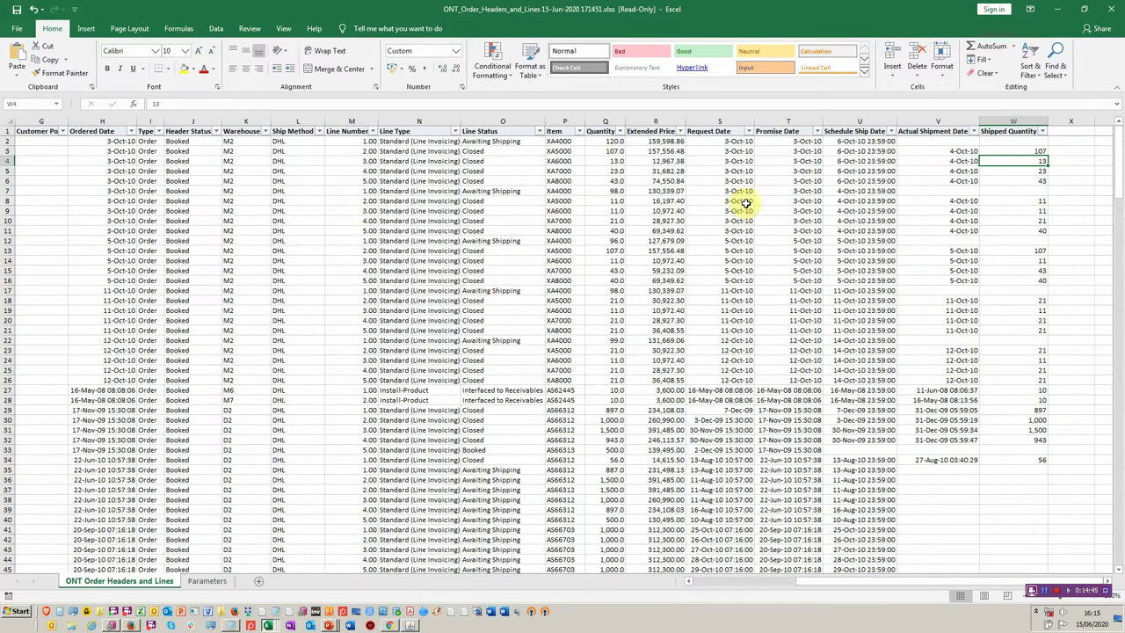
key(alt+Tab)
key(alt+Tab)
key(alt+Tab)
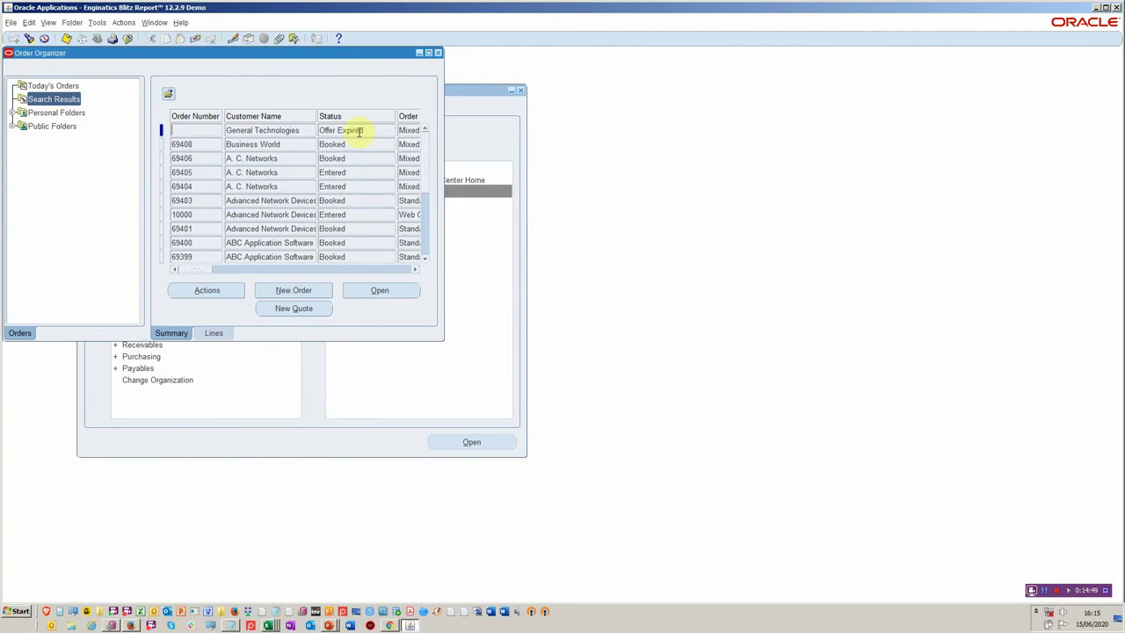
Close the Order Organizer and open Blitz Report from the Top Ten List
click(437, 53)
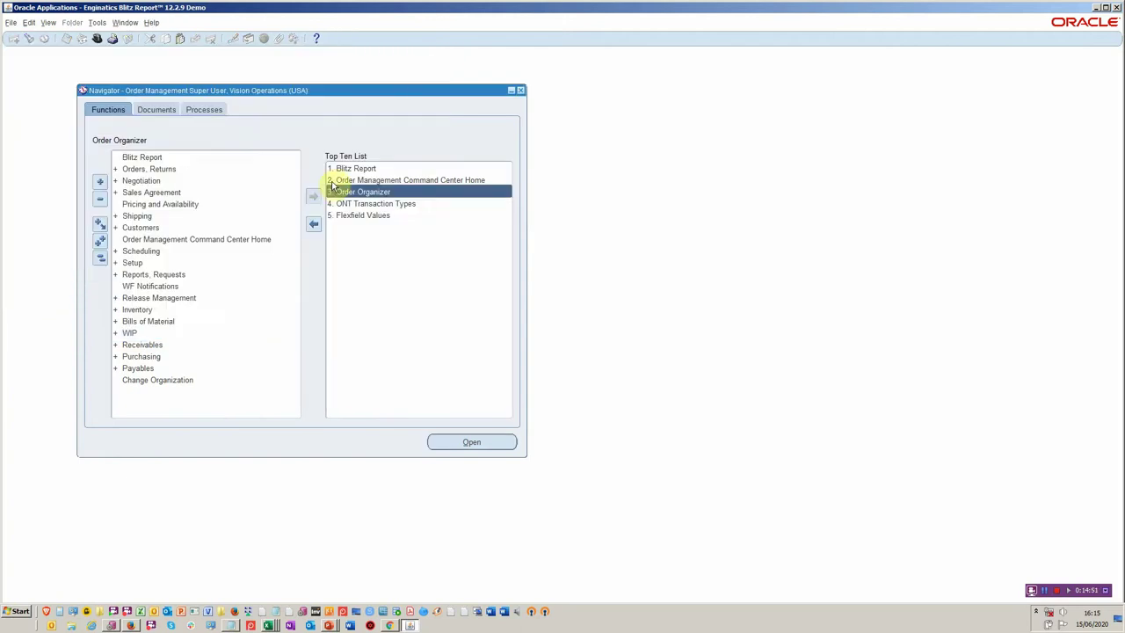
click(377, 168)
double_click(377, 168)
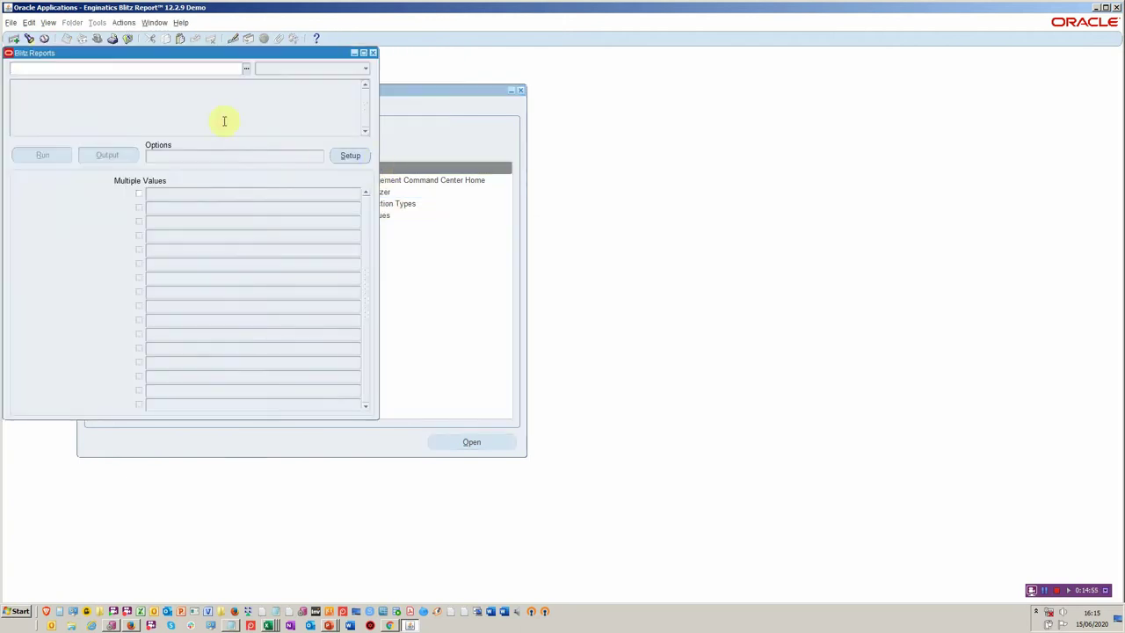
Run the AR Autoinvoice Interface Summary report from the Toolkit - Setup & Support category
click(322, 69)
click(311, 128)
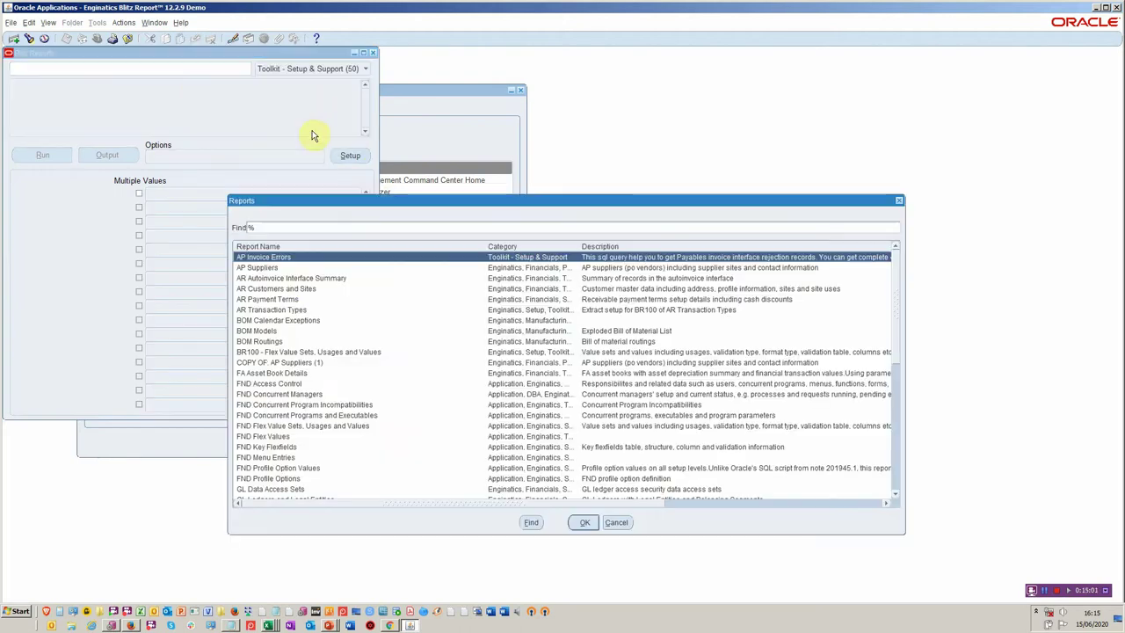
click(312, 280)
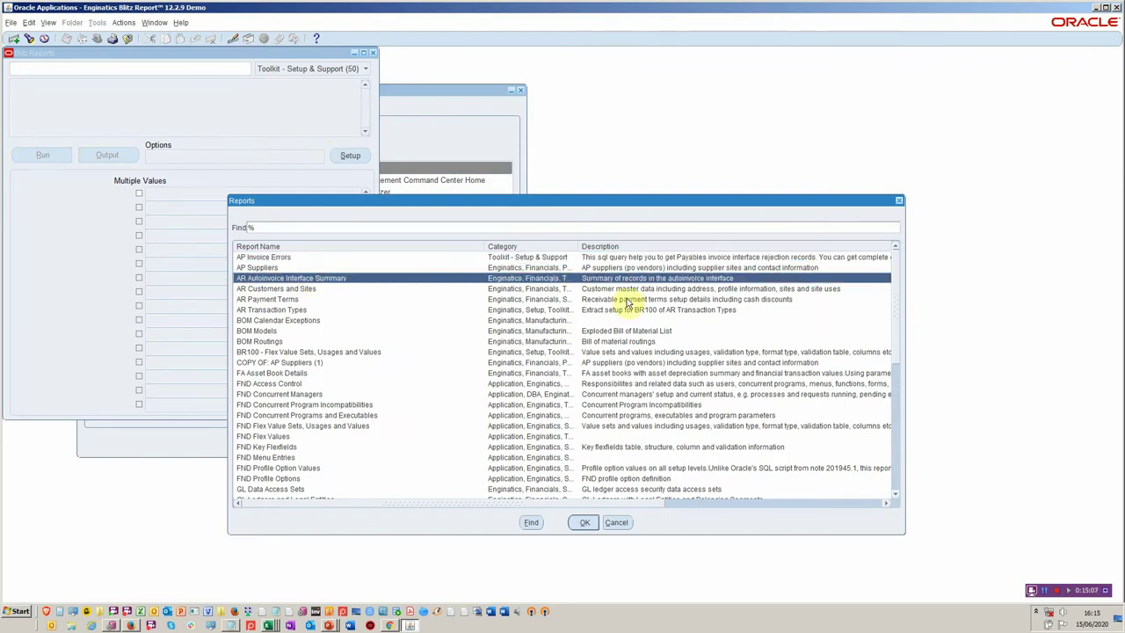
double_click(357, 281)
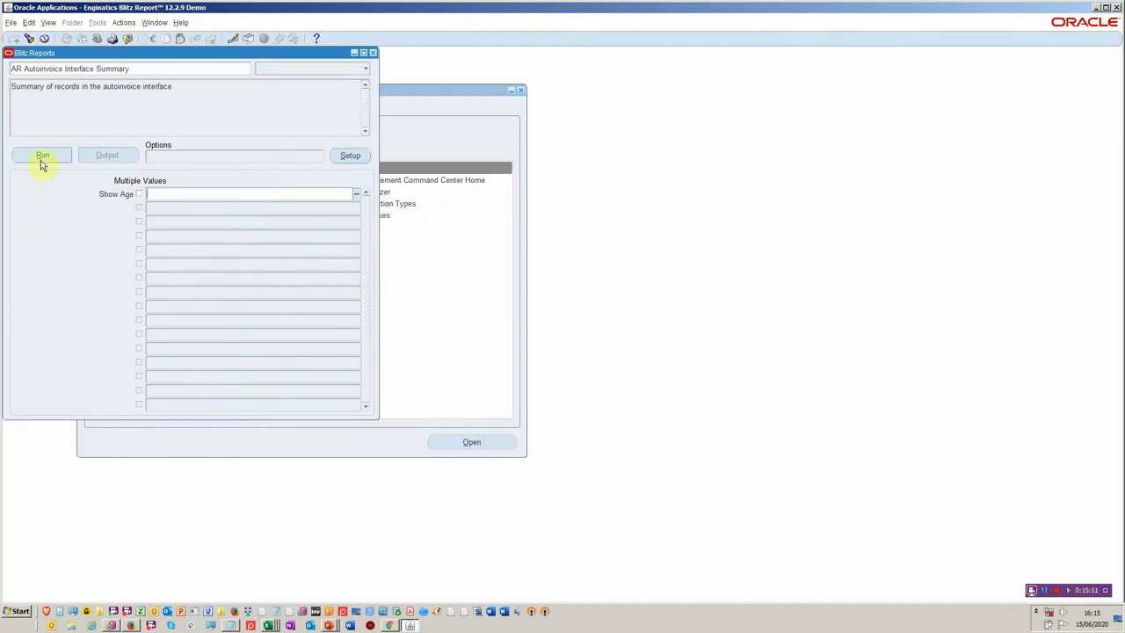
click(42, 155)
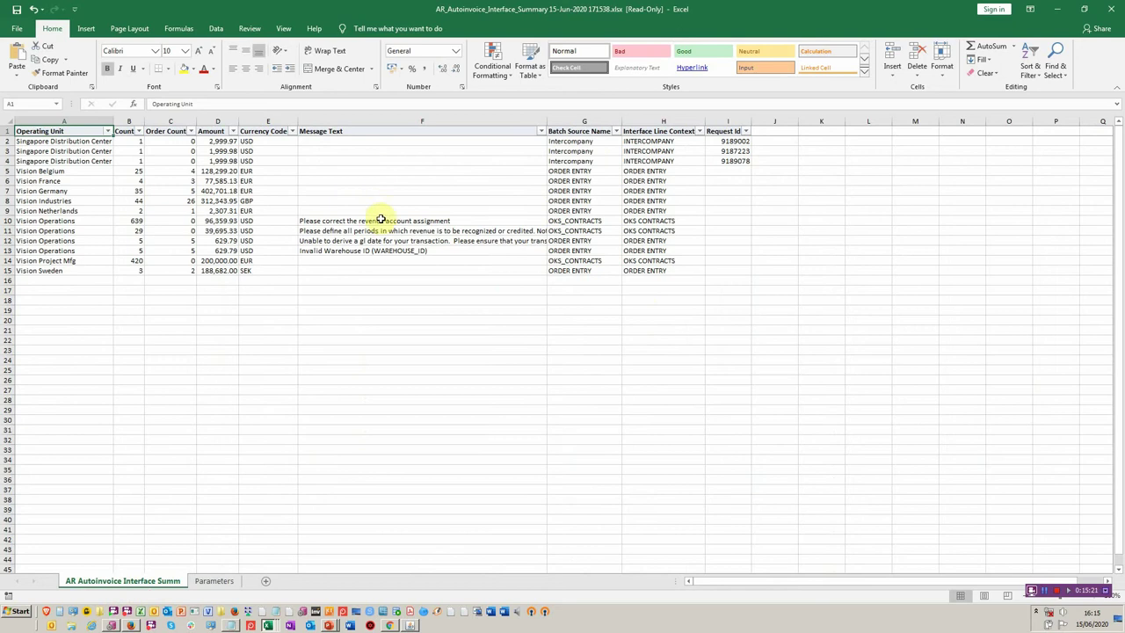
Read the revenue account assignment error in cell F10, then reopen Blitz Reports' category list
click(375, 223)
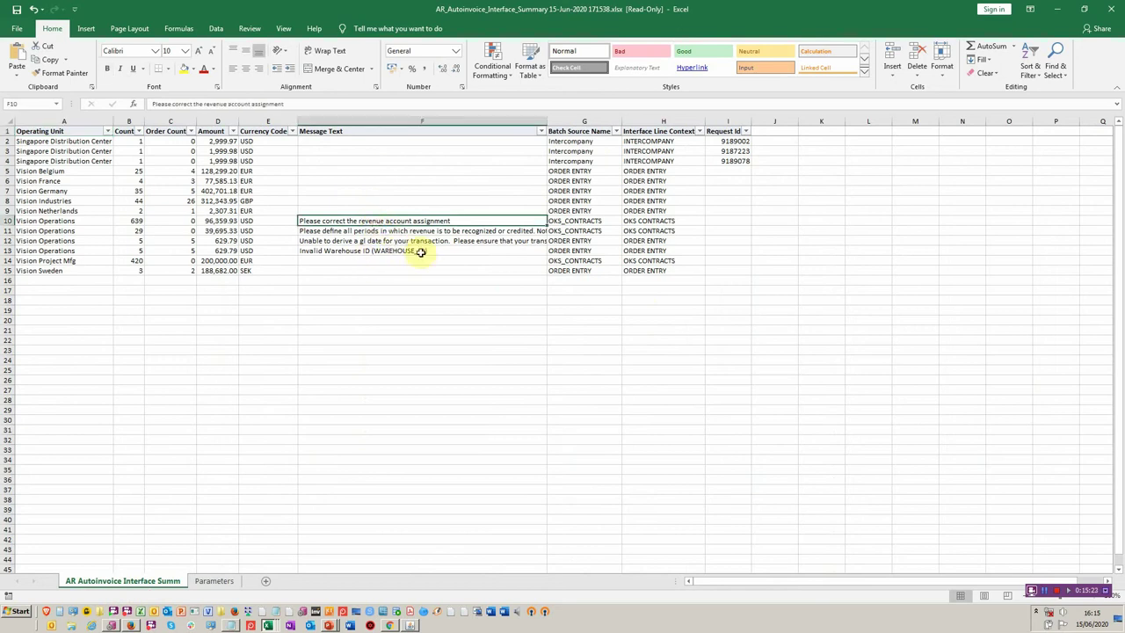
key(alt+Tab)
key(alt+Tab)
key(alt+Tab)
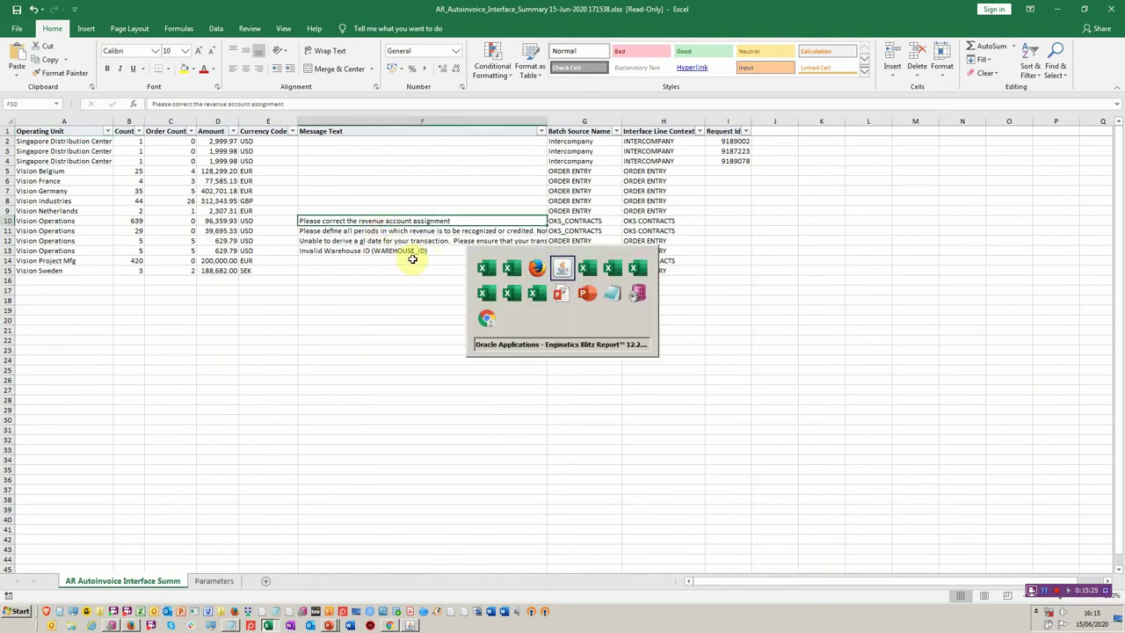
click(317, 66)
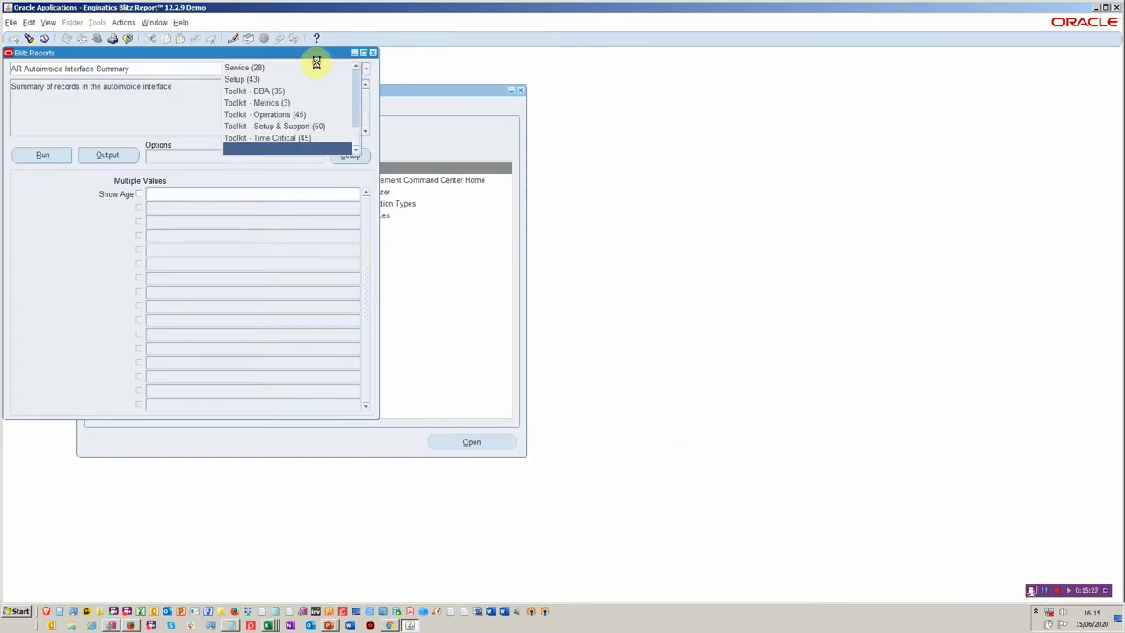
Browse the Toolkit - Setup & Support reports, selecting FND Key Flexfields, then close the report list
click(308, 126)
scroll(309, 318, down, 3)
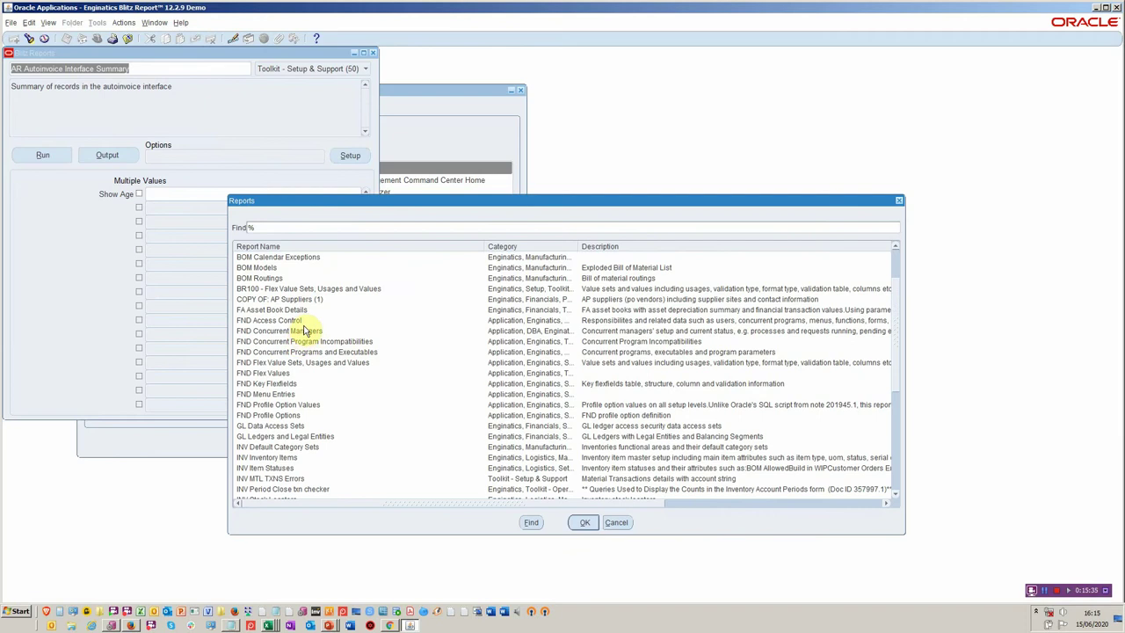
click(301, 384)
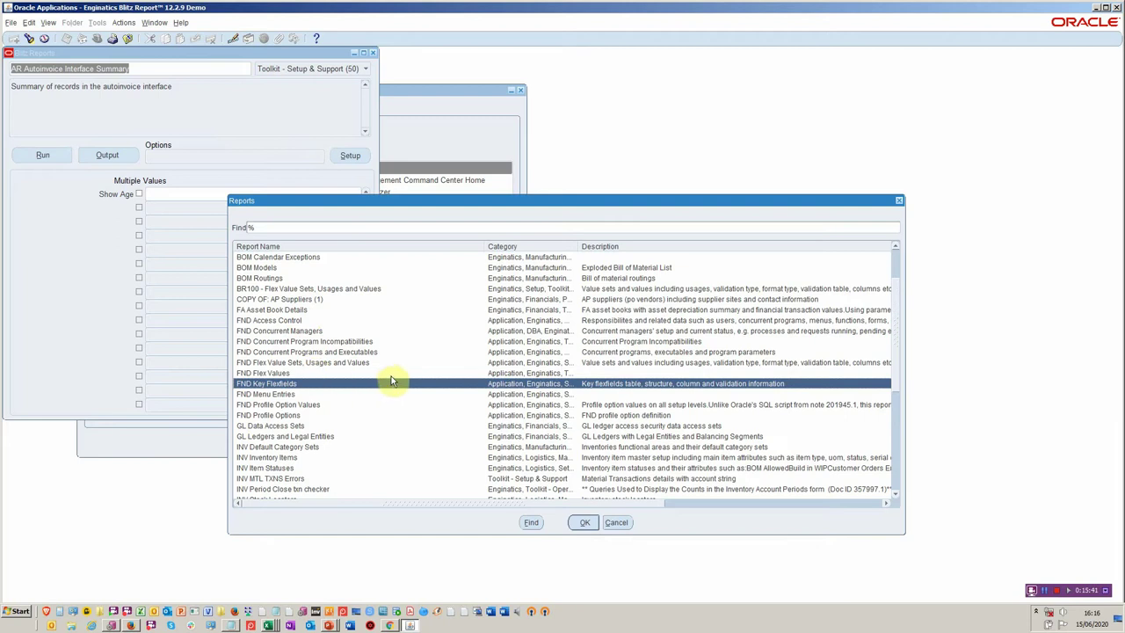
scroll(400, 369, down, 2)
scroll(399, 369, down, 1)
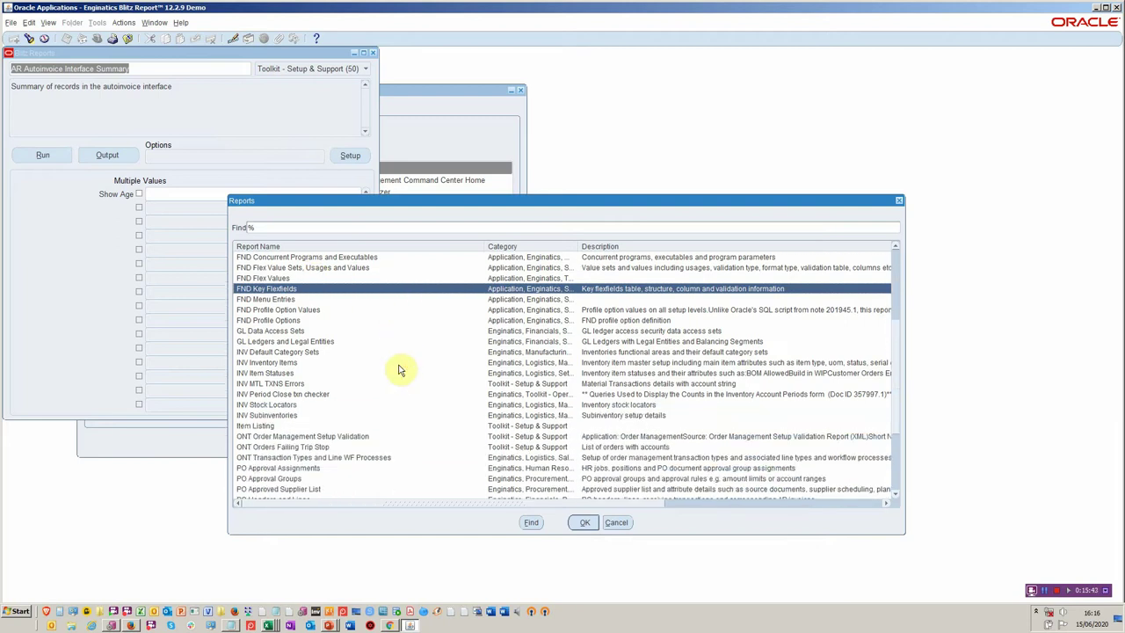
scroll(400, 369, down, 2)
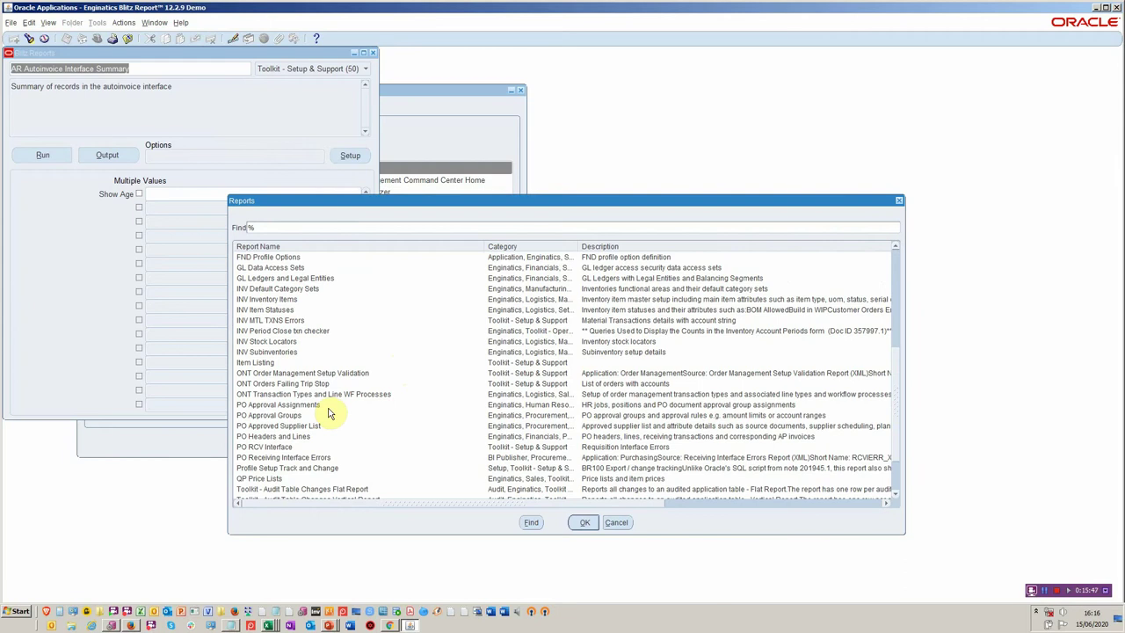
scroll(323, 412, down, 2)
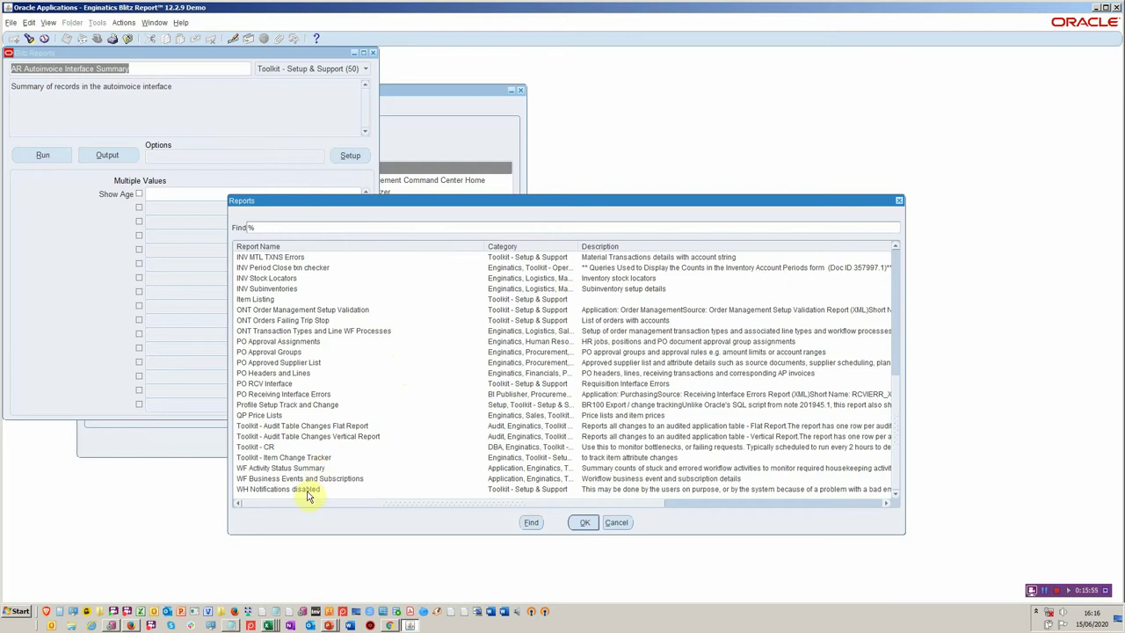
scroll(305, 427, up, 1)
scroll(306, 427, up, 3)
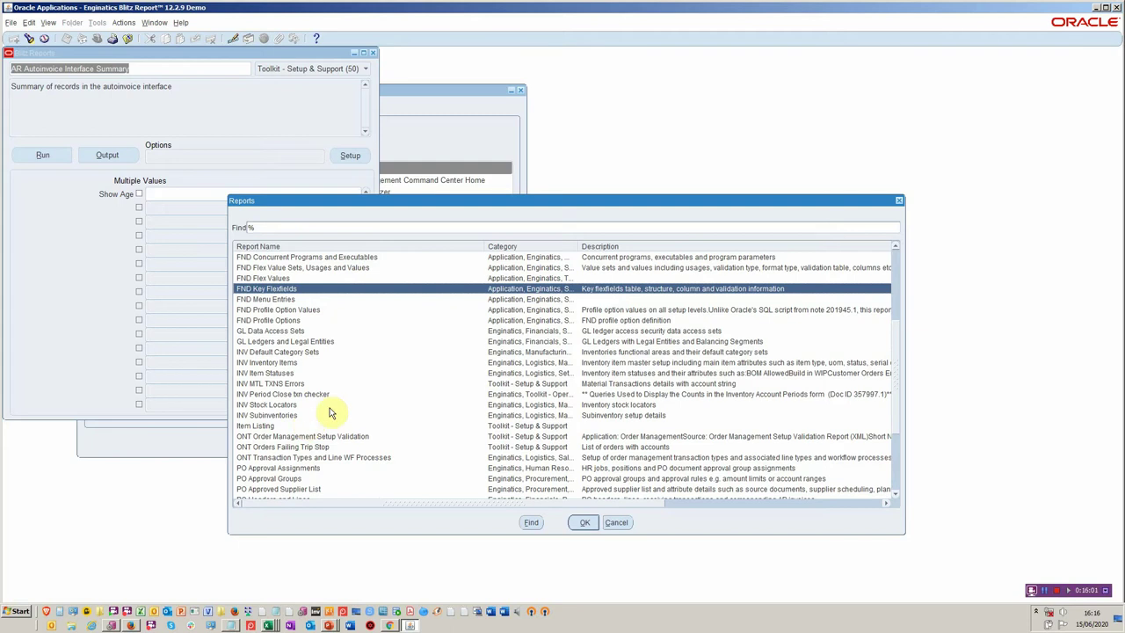
click(616, 523)
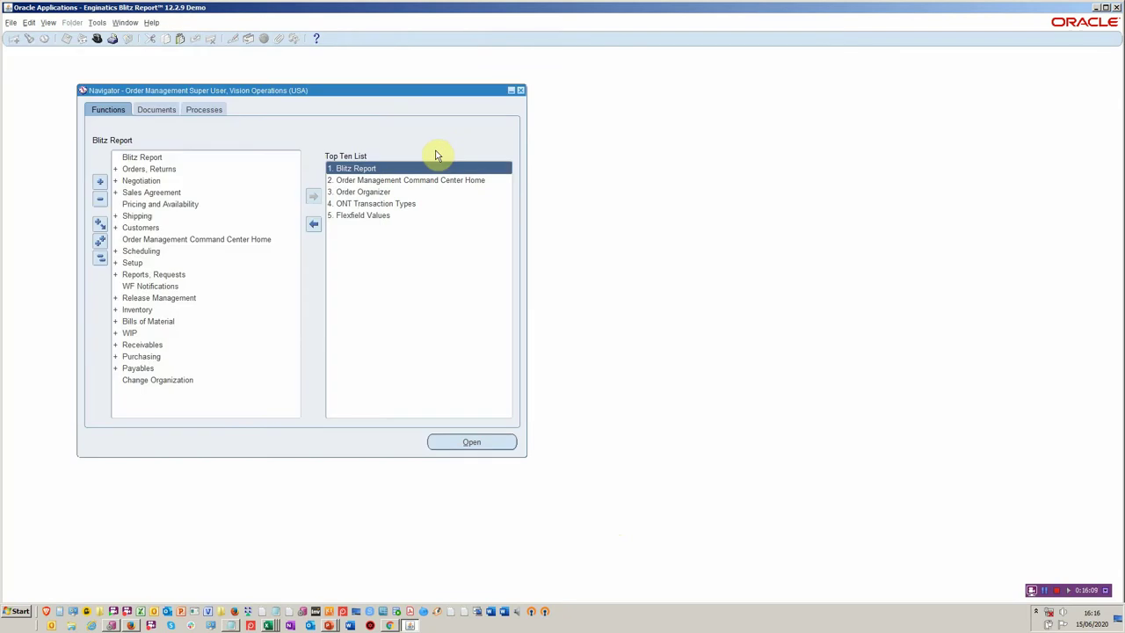
Switch from the Oracle Navigator to the Blitz Report PowerPoint slide show
key(alt+Tab)
key(alt+Tab)
key(alt+Tab)
key(alt+Tab)
key(alt+Tab)
key(alt+Tab)
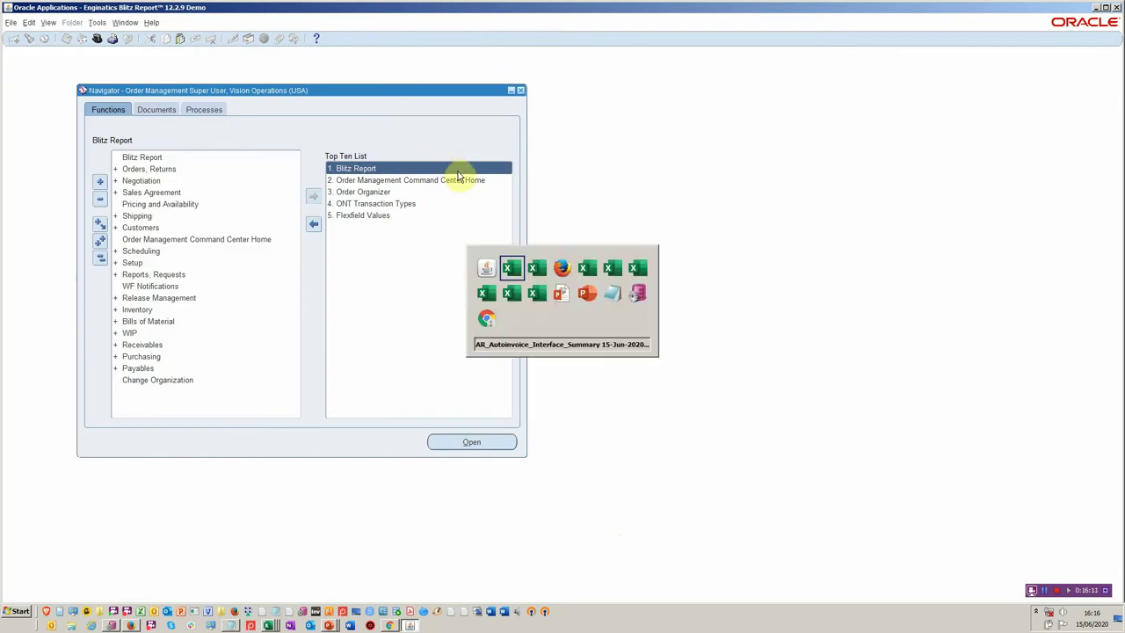
key(alt+Tab)
key(alt+Tab)
key(alt+Tab)
key(alt+Tab)
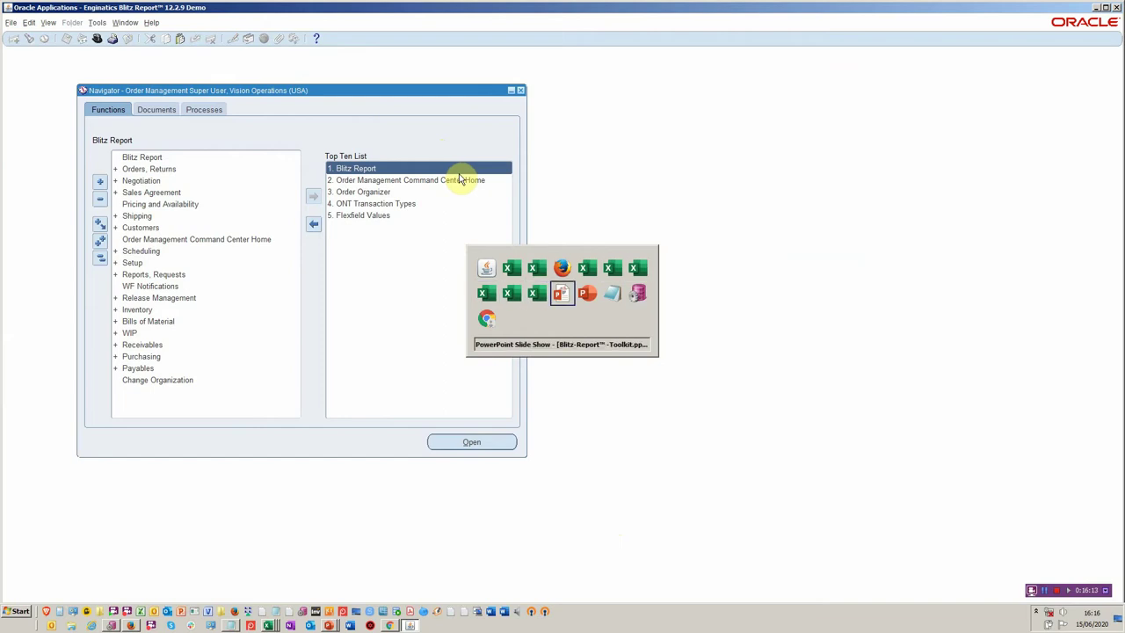